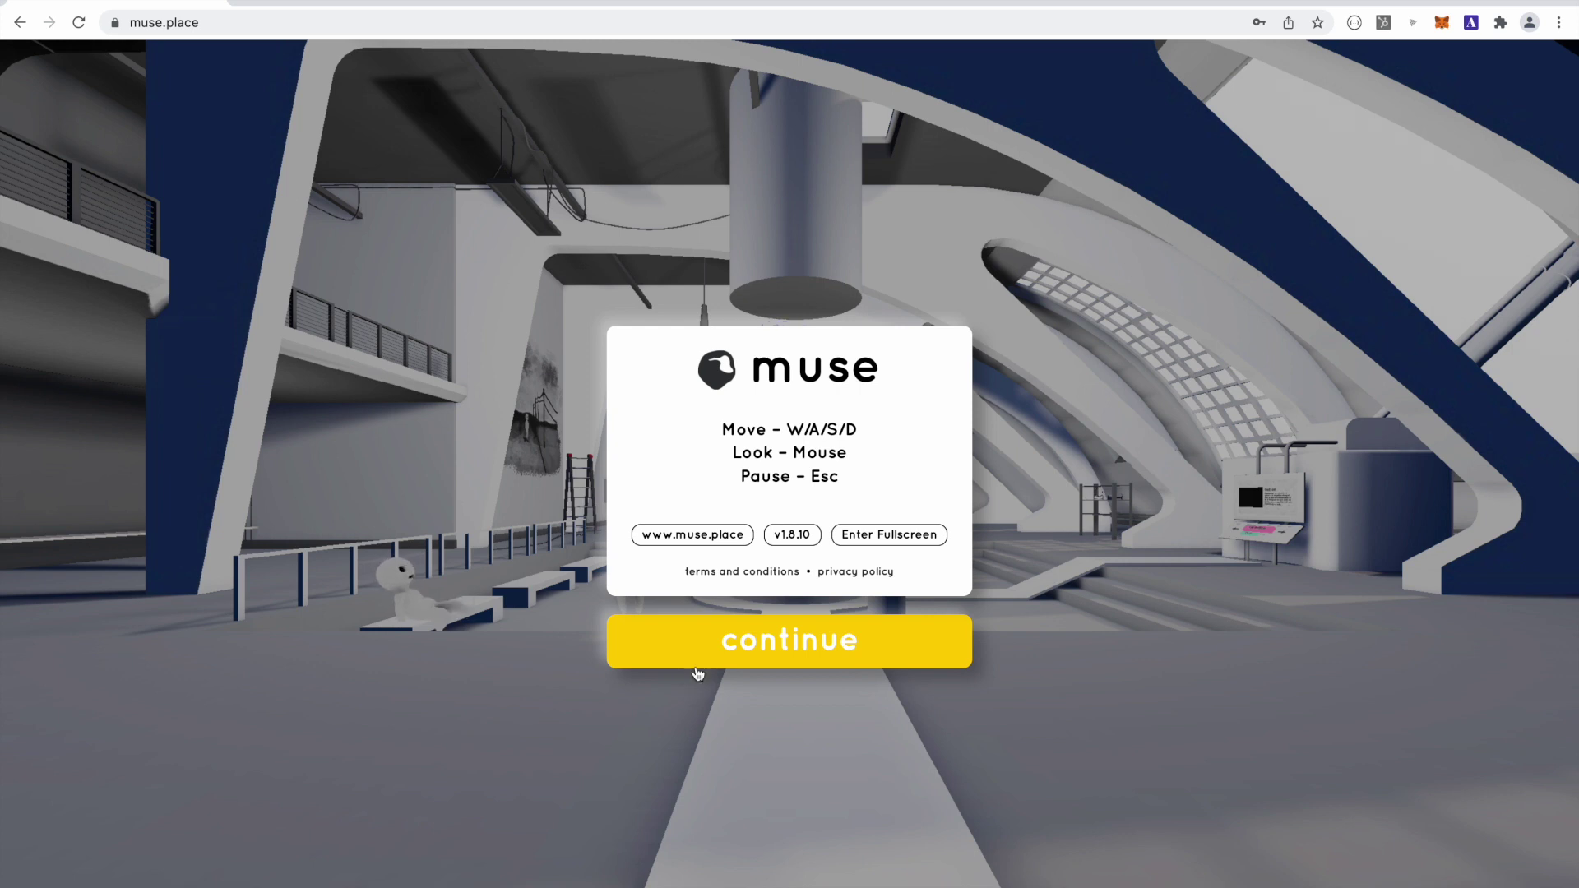
# Continue into the Muse lobby and walk up to the kiosk that offers world templates
pyautogui.click(689, 660)
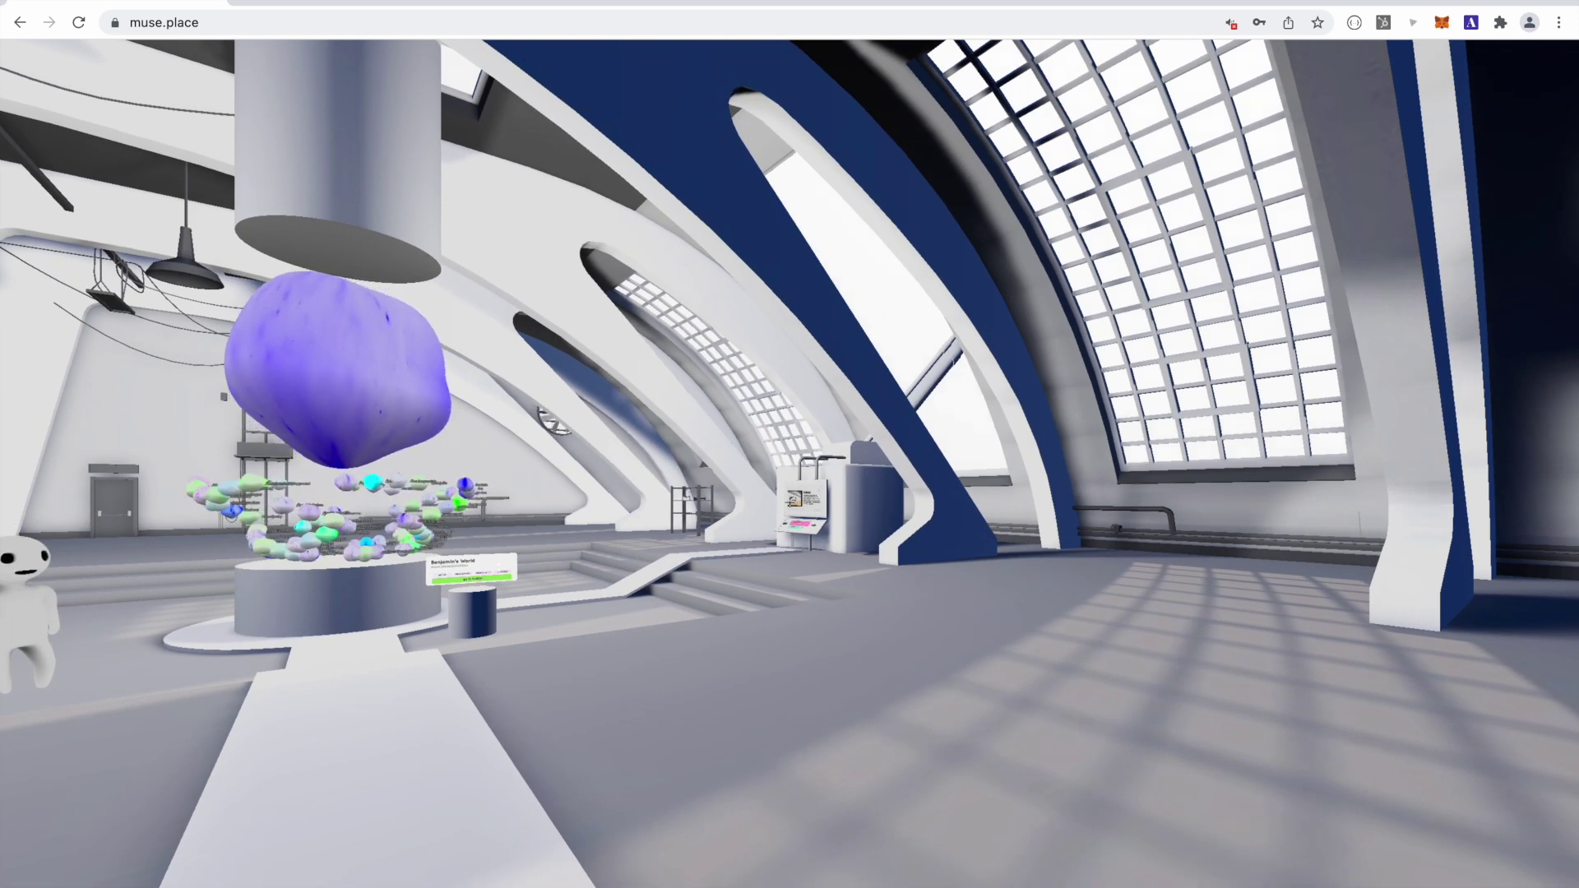
pyautogui.press('w')
pyautogui.press('w')
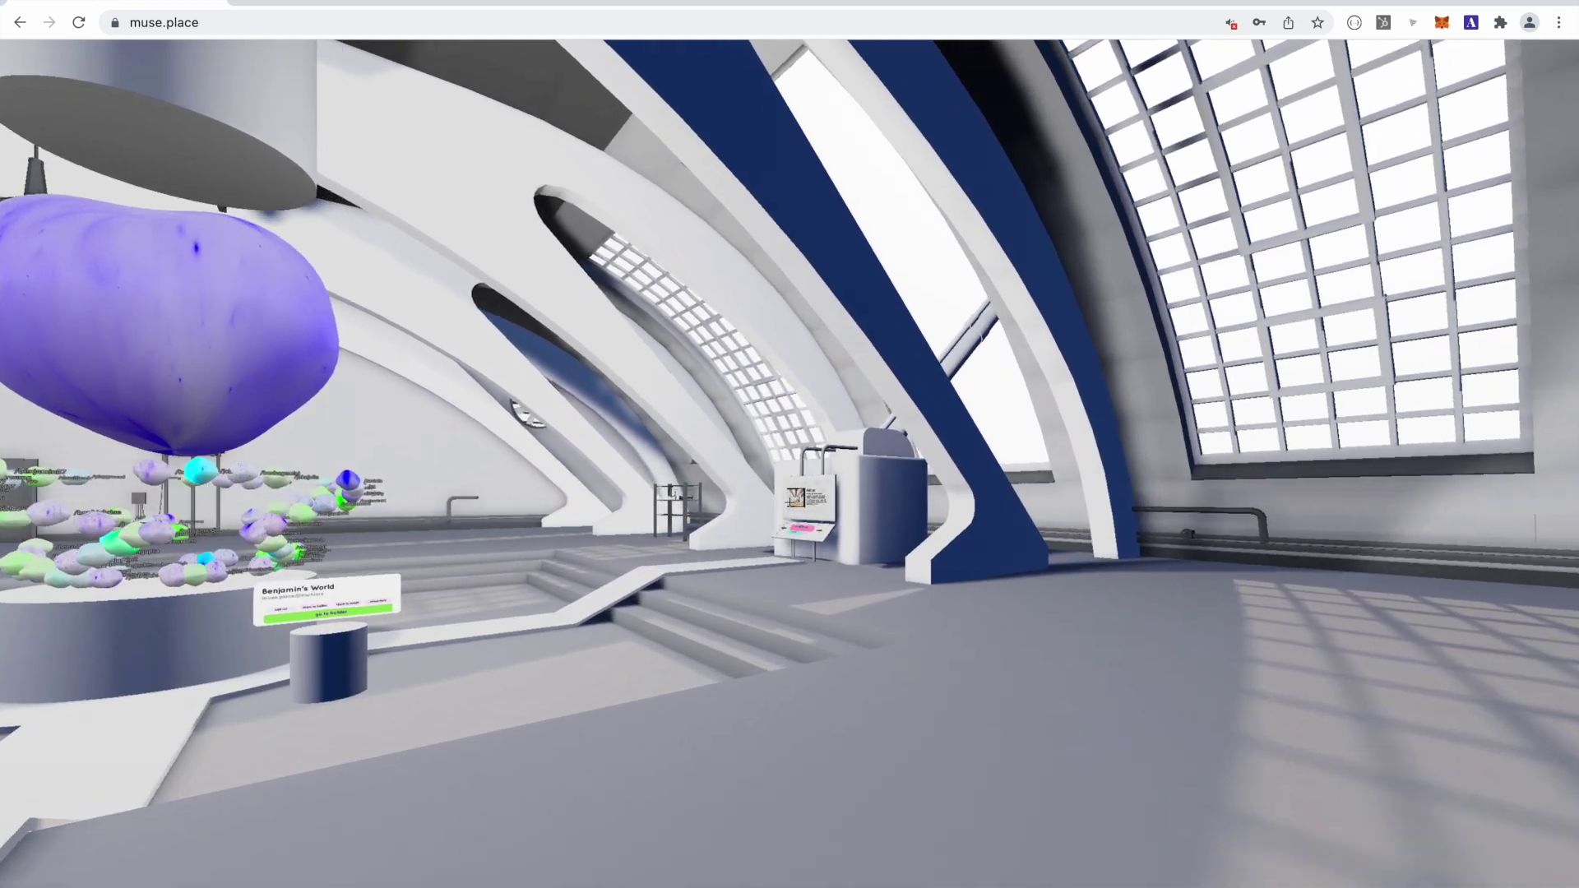
pyautogui.press('w')
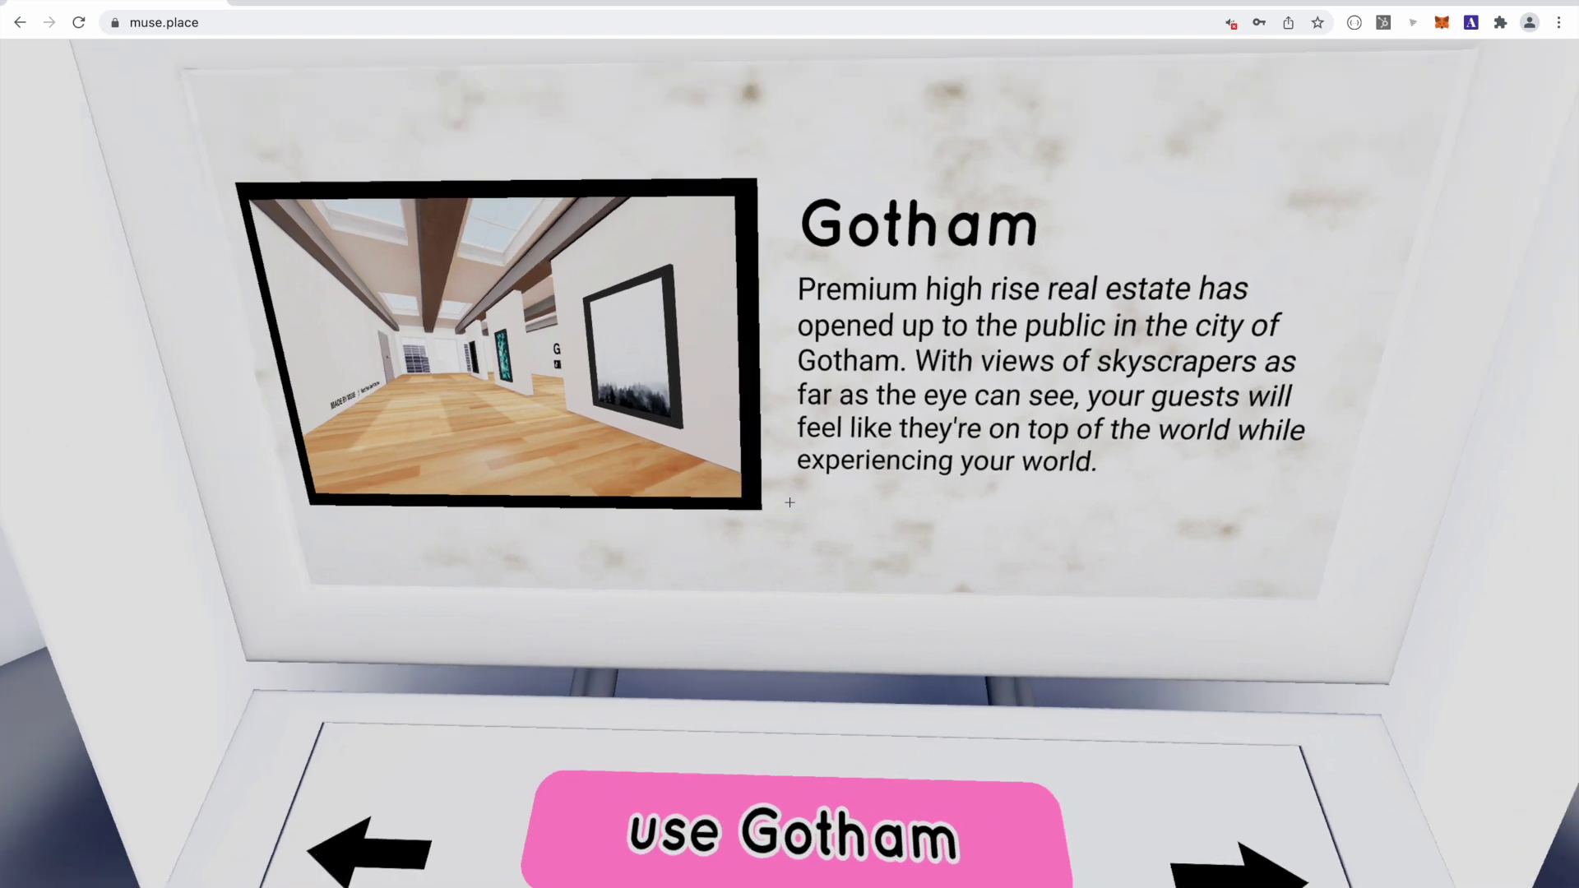
pyautogui.press('w')
# Browse the kiosk's templates to Lost and choose to use it for the world
pyautogui.click(790, 502)
pyautogui.click(789, 501)
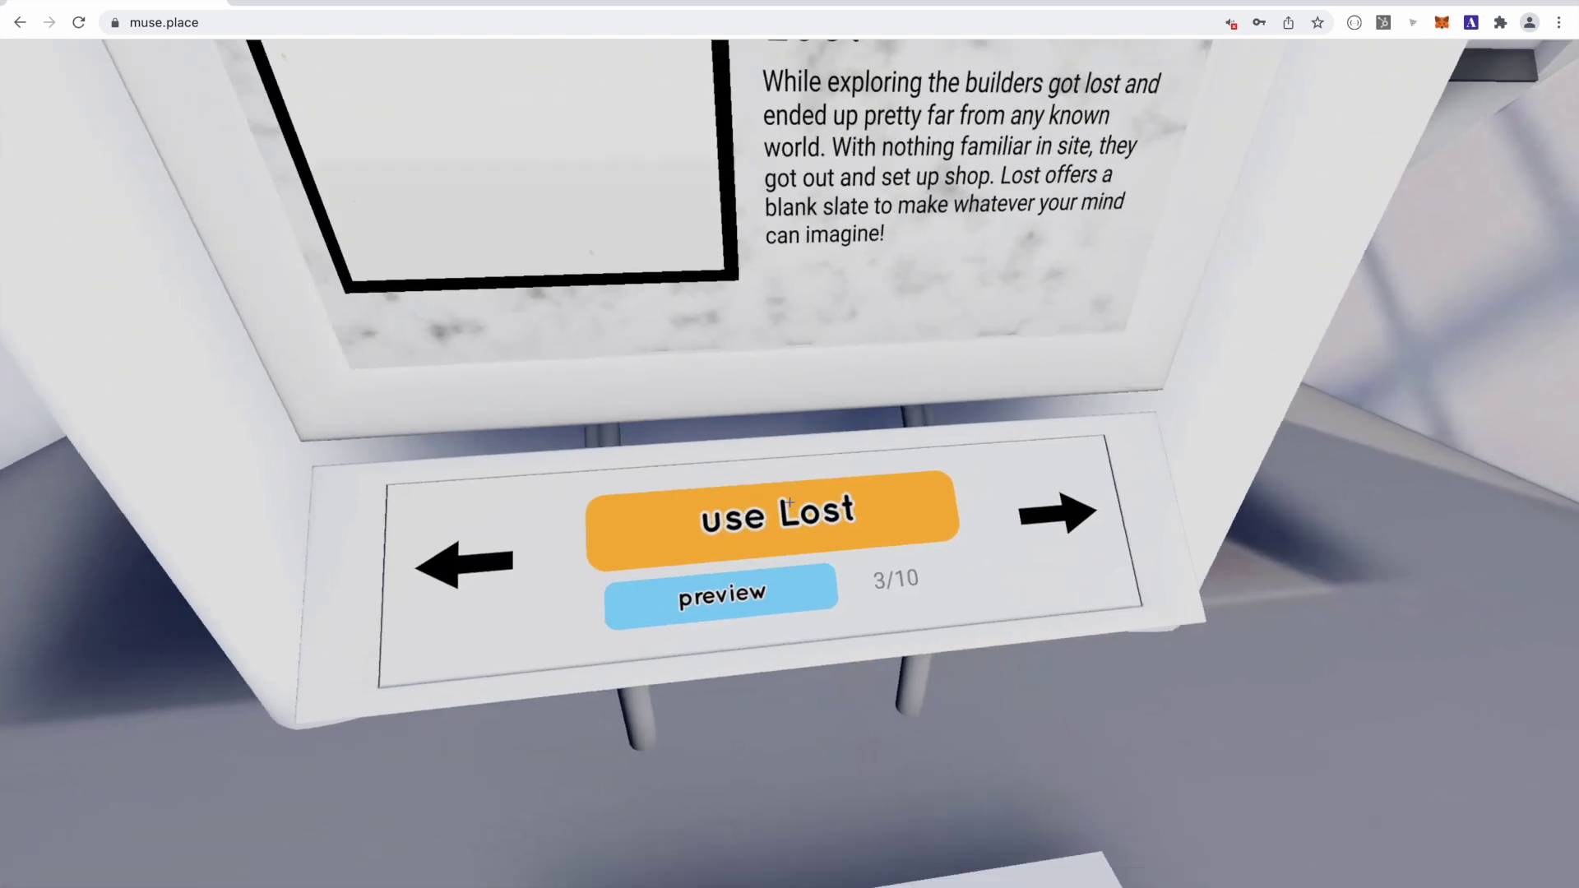
pyautogui.click(790, 504)
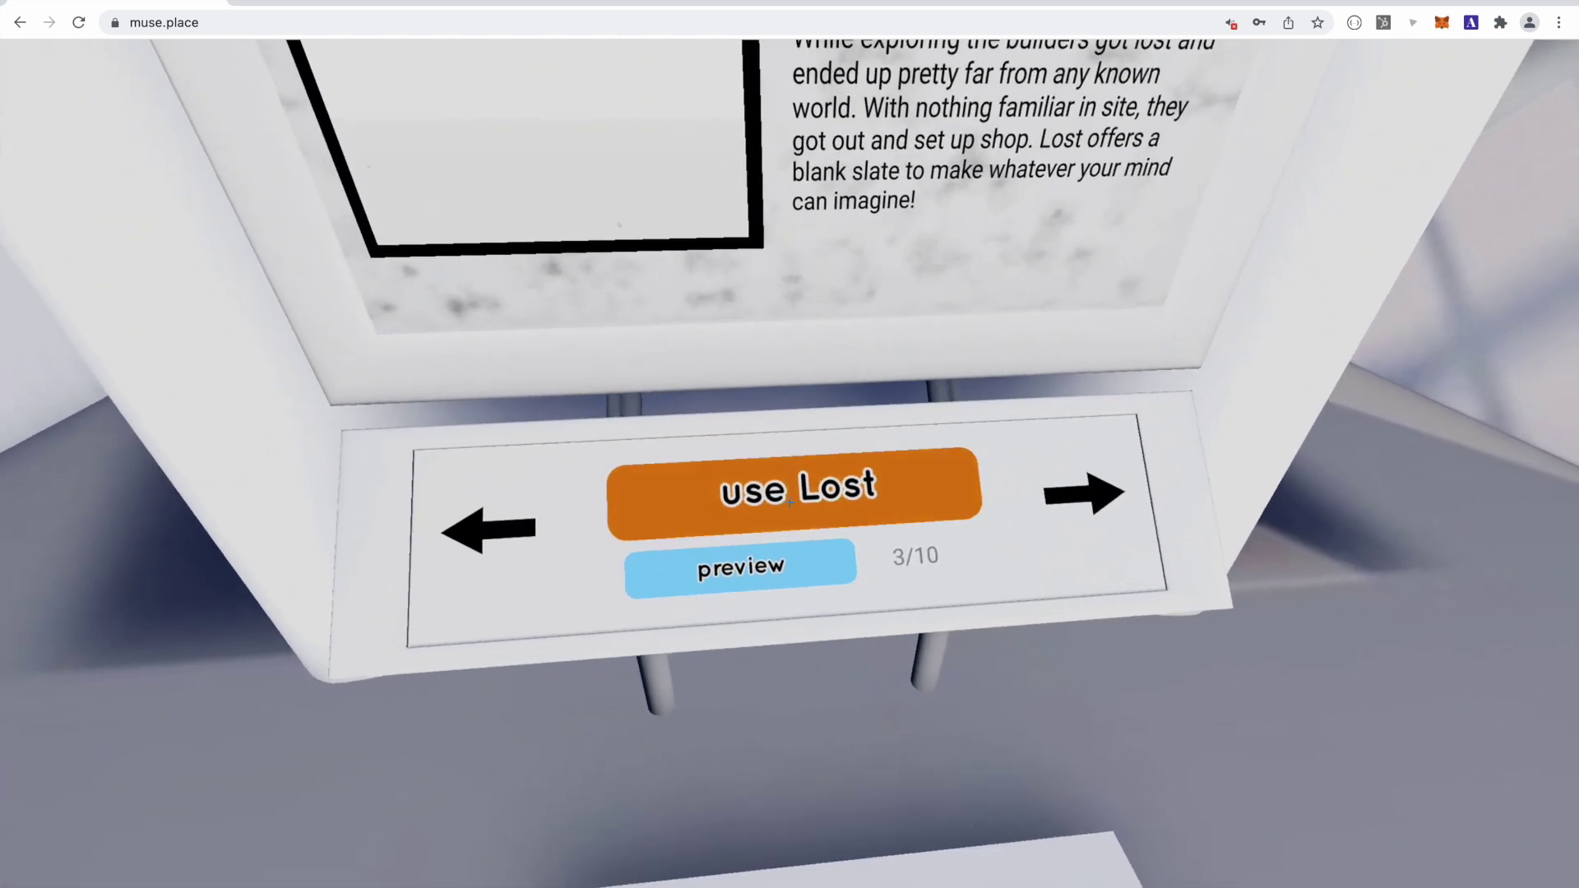
pyautogui.click(790, 502)
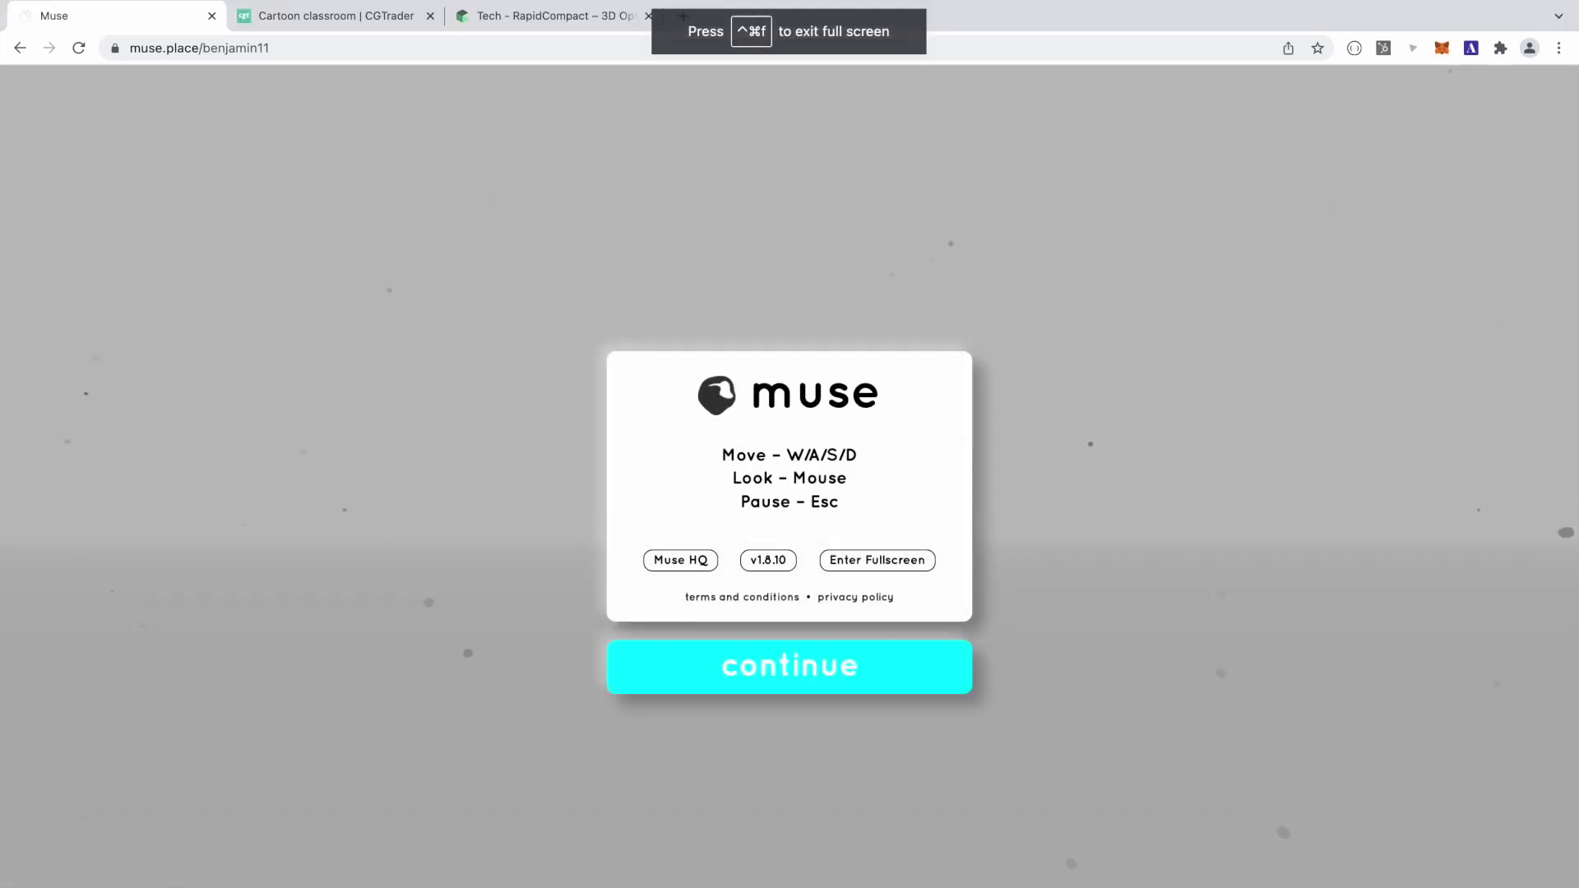
# Switch to the CGTrader site and search its 3D models for "classroom"
pyautogui.click(346, 18)
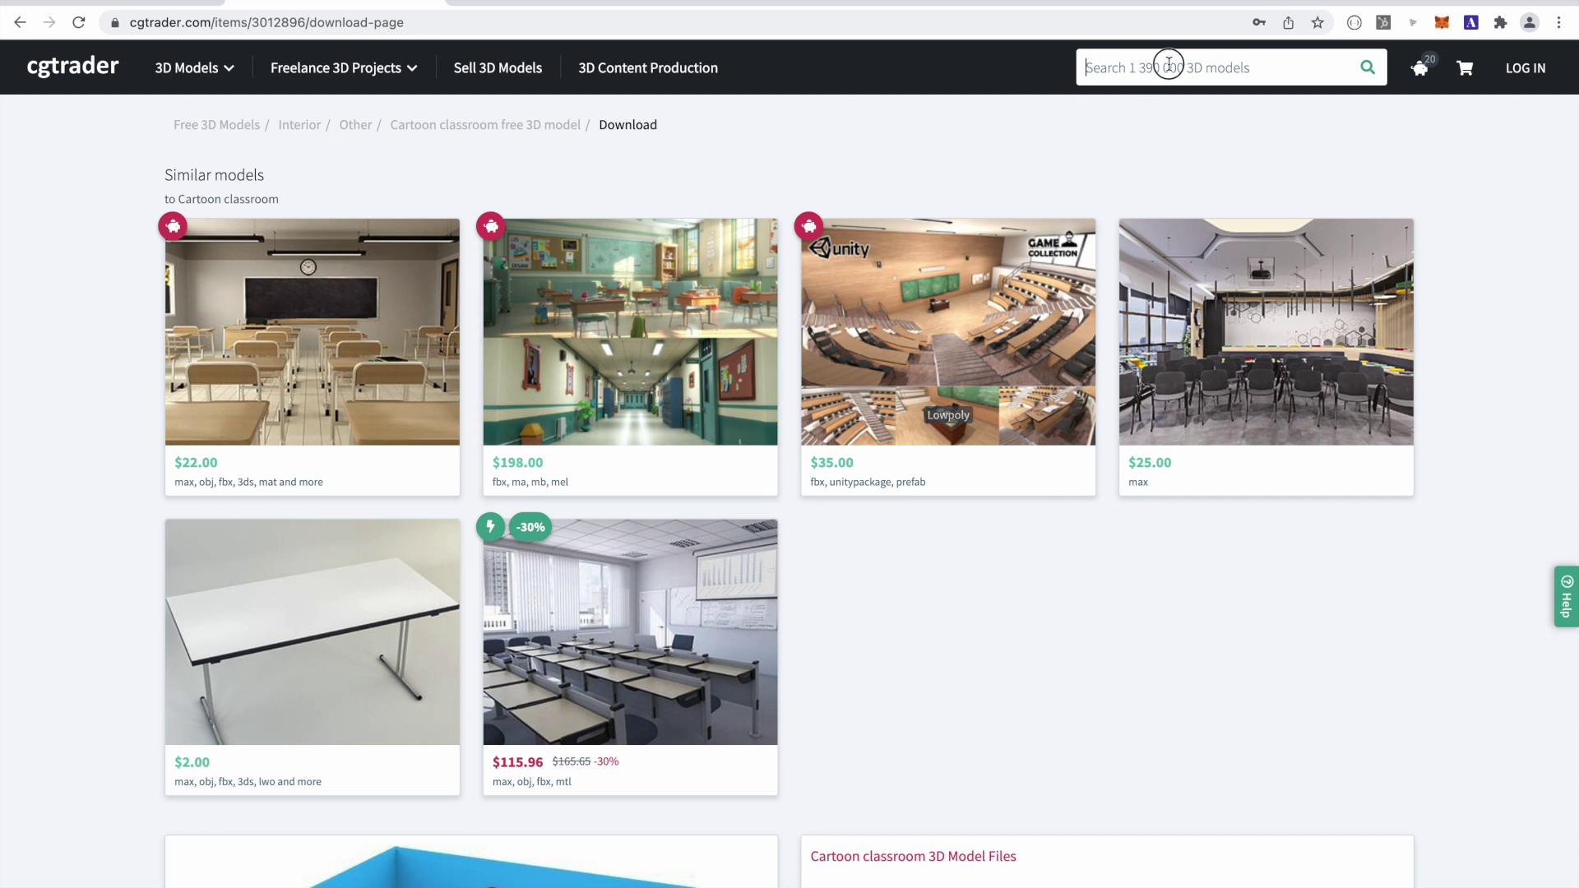
pyautogui.click(1169, 66)
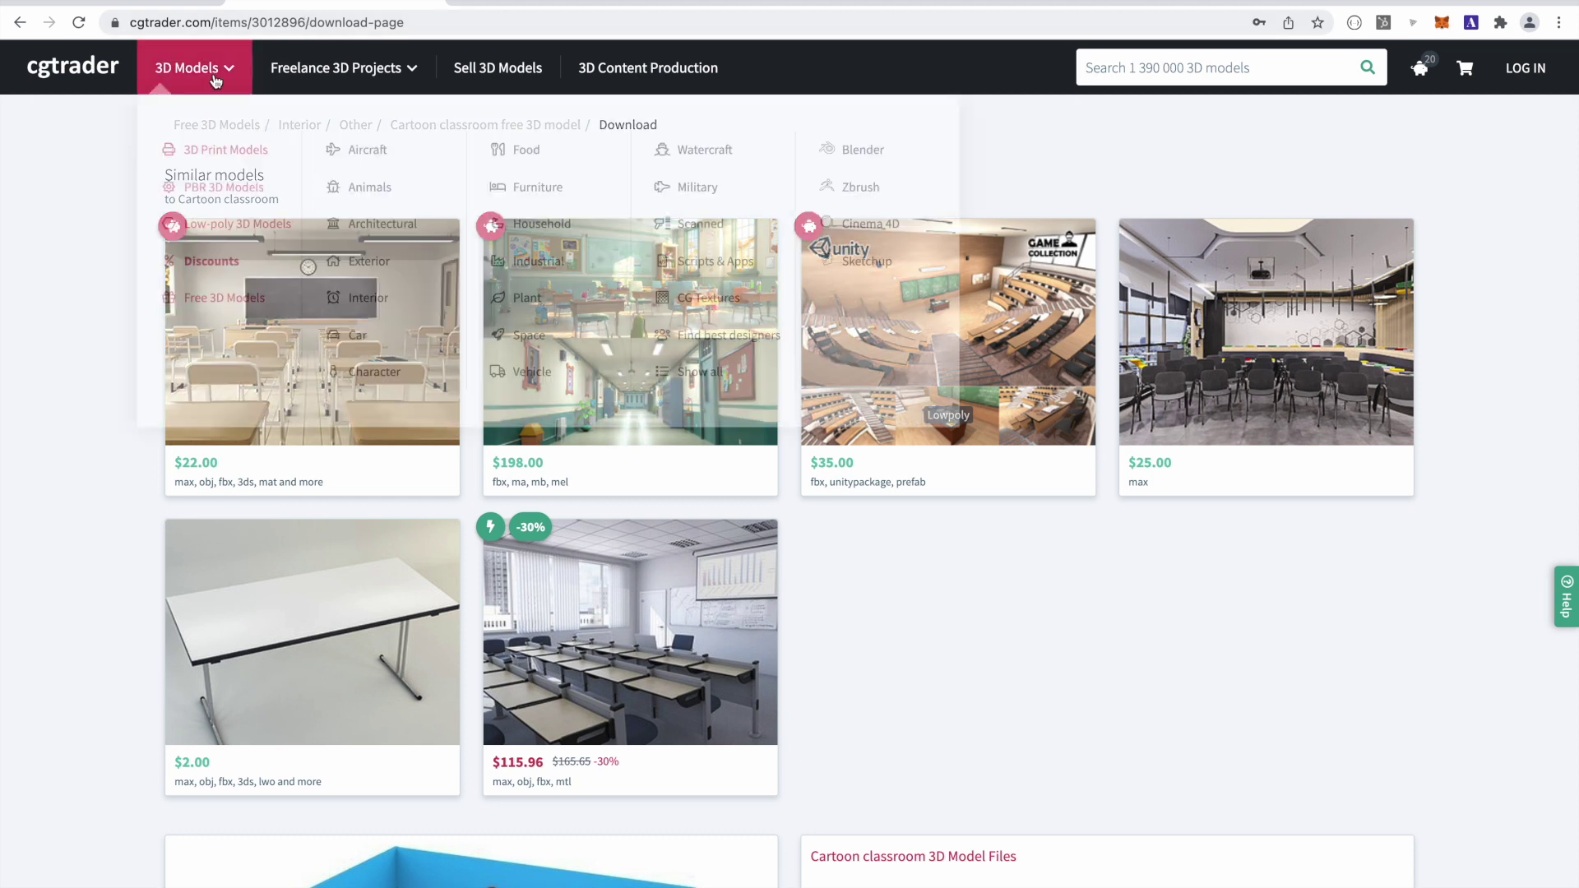
pyautogui.click(229, 90)
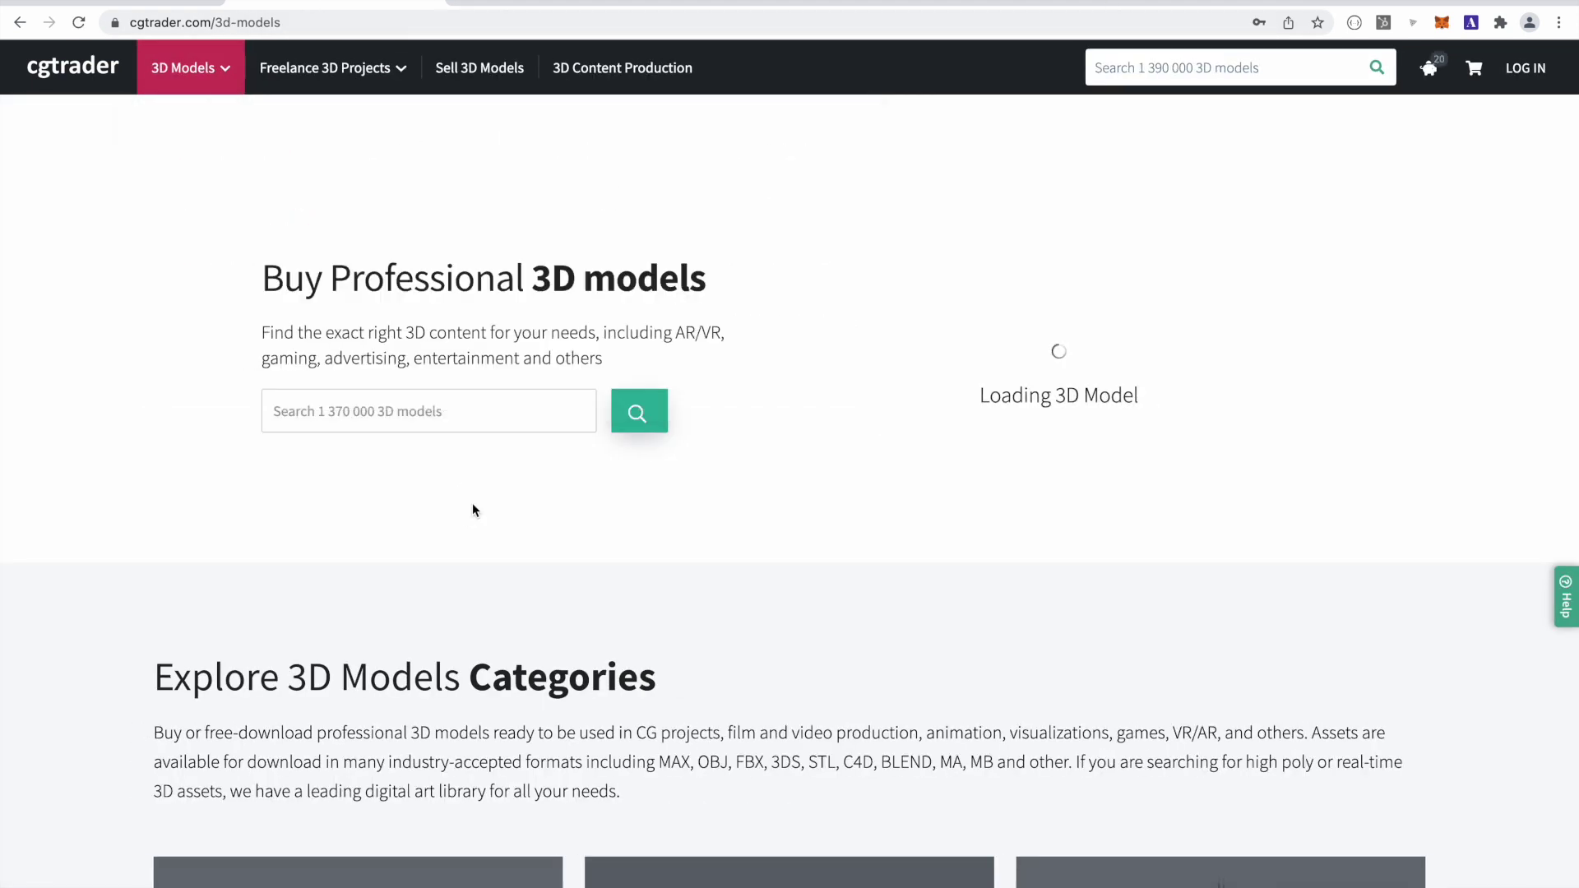
pyautogui.click(467, 419)
pyautogui.write('classroom')
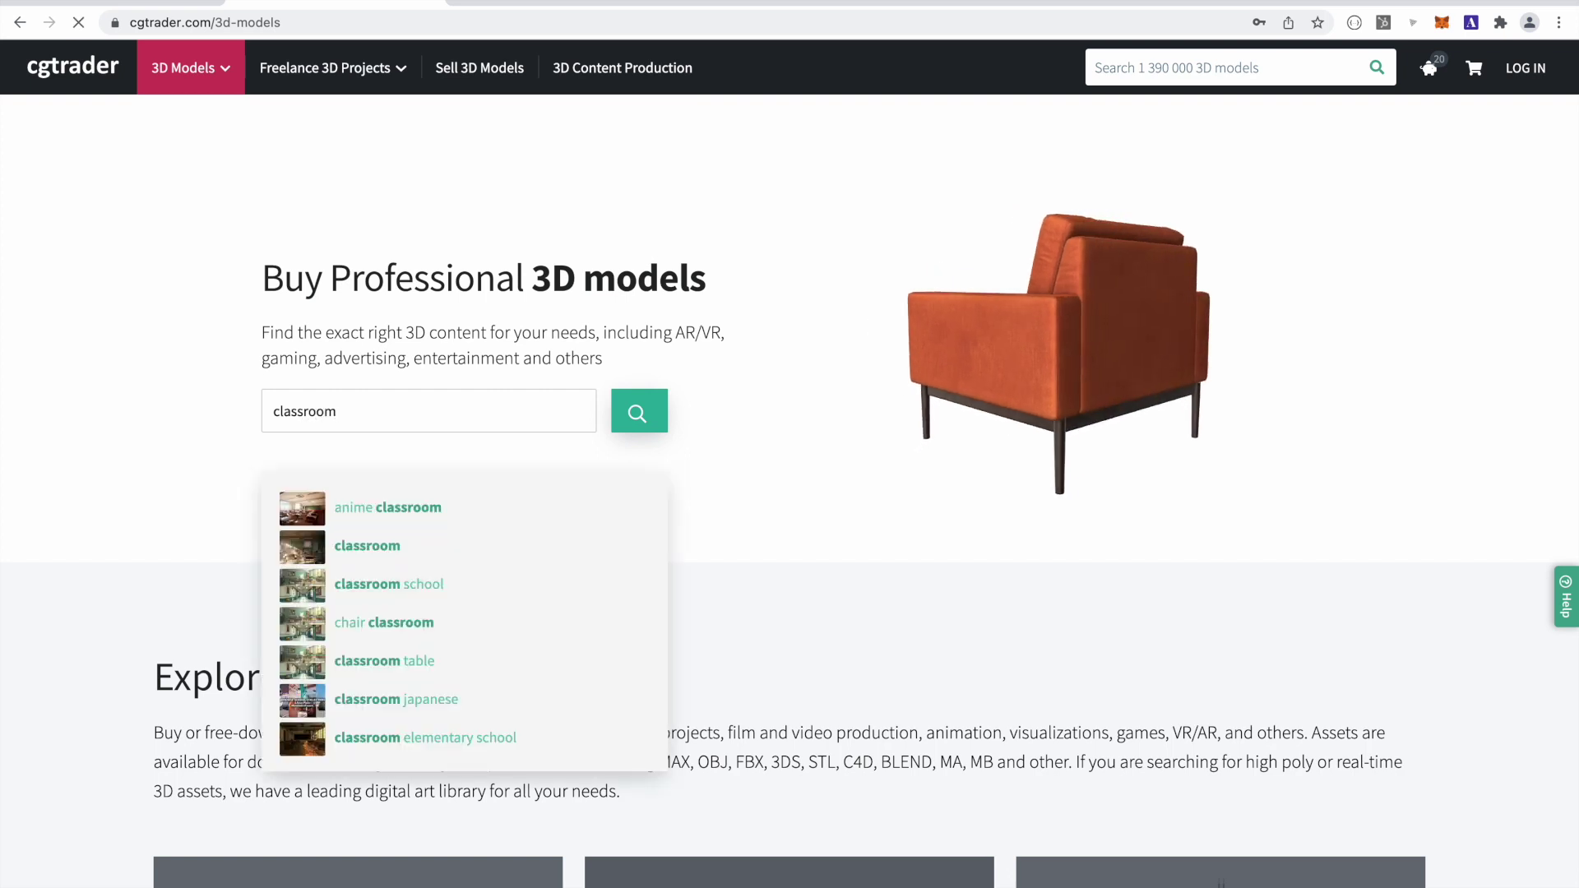
pyautogui.press('Return')
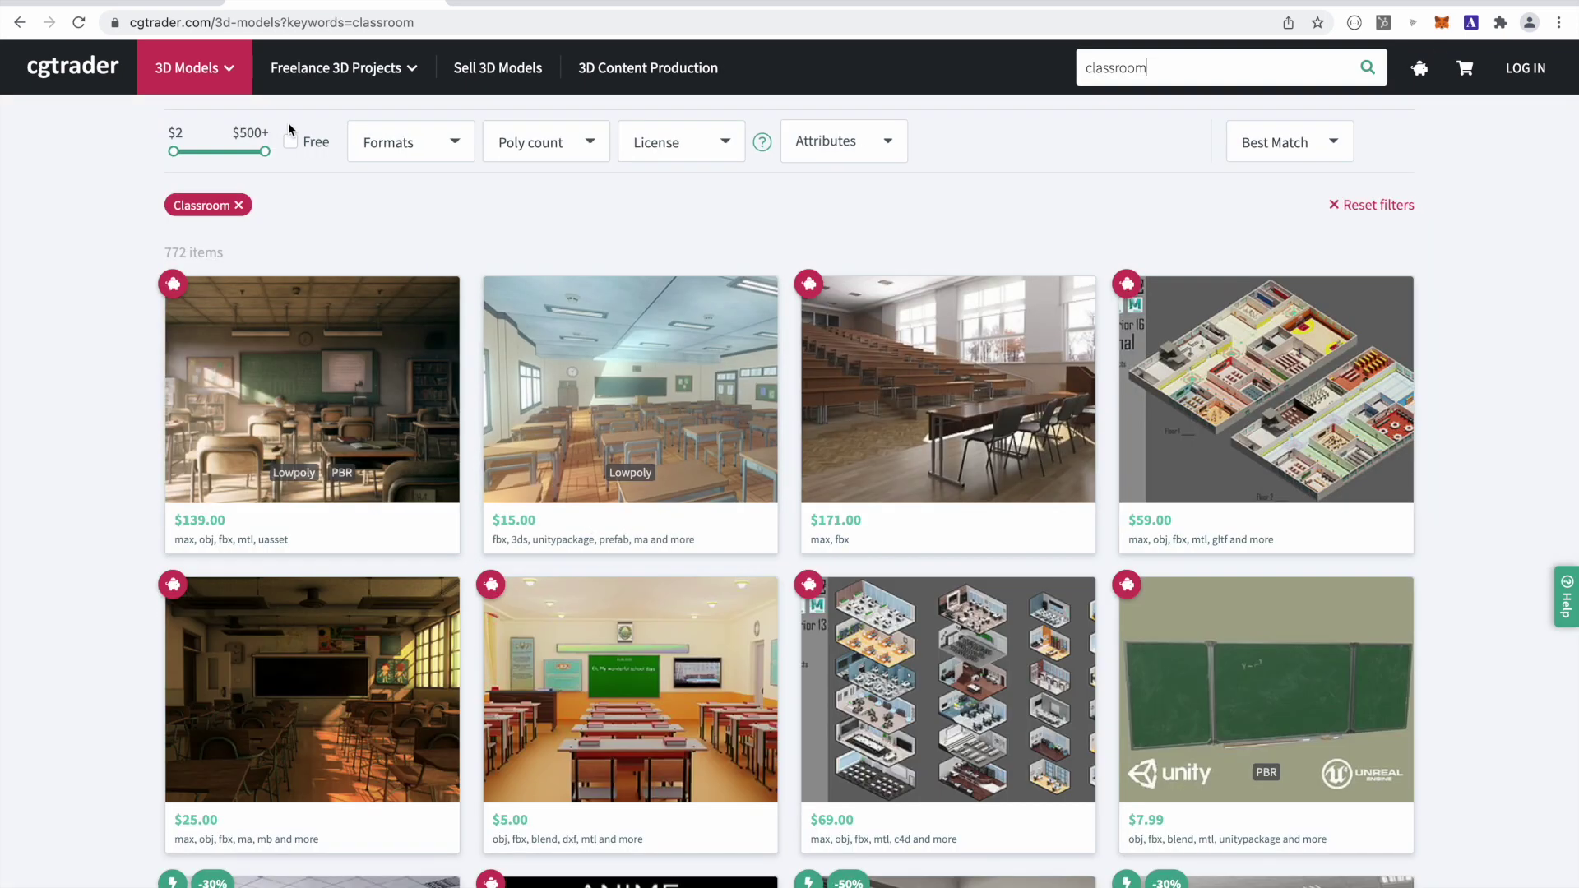
# Filter the classroom models to free ones in glTF (.gltf, .glb) format with 10k to 50k polygons
pyautogui.click(292, 142)
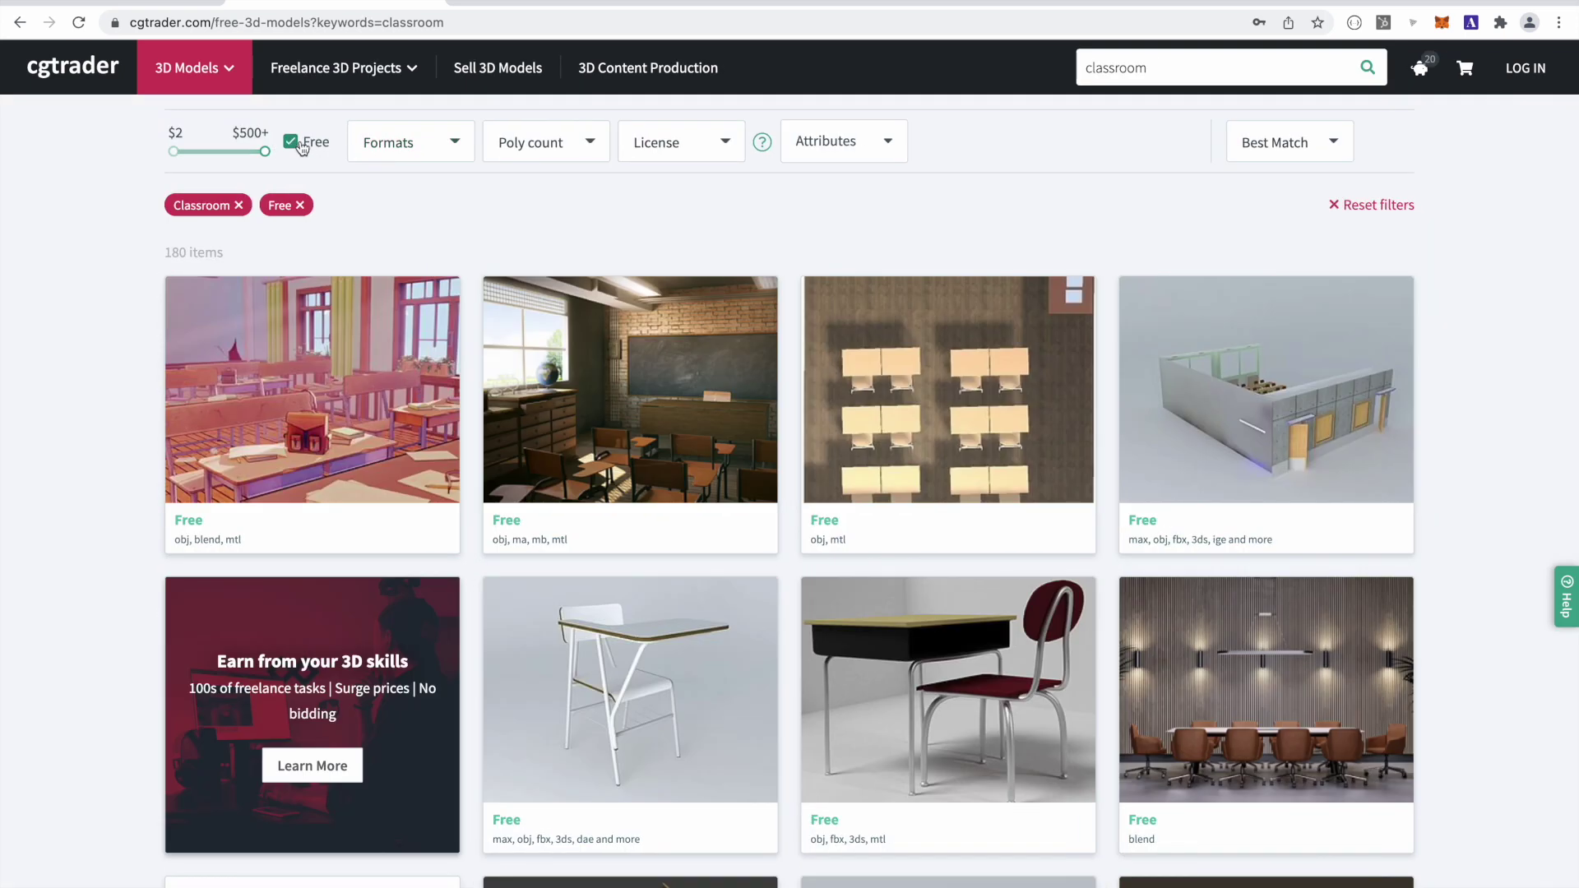
pyautogui.click(410, 144)
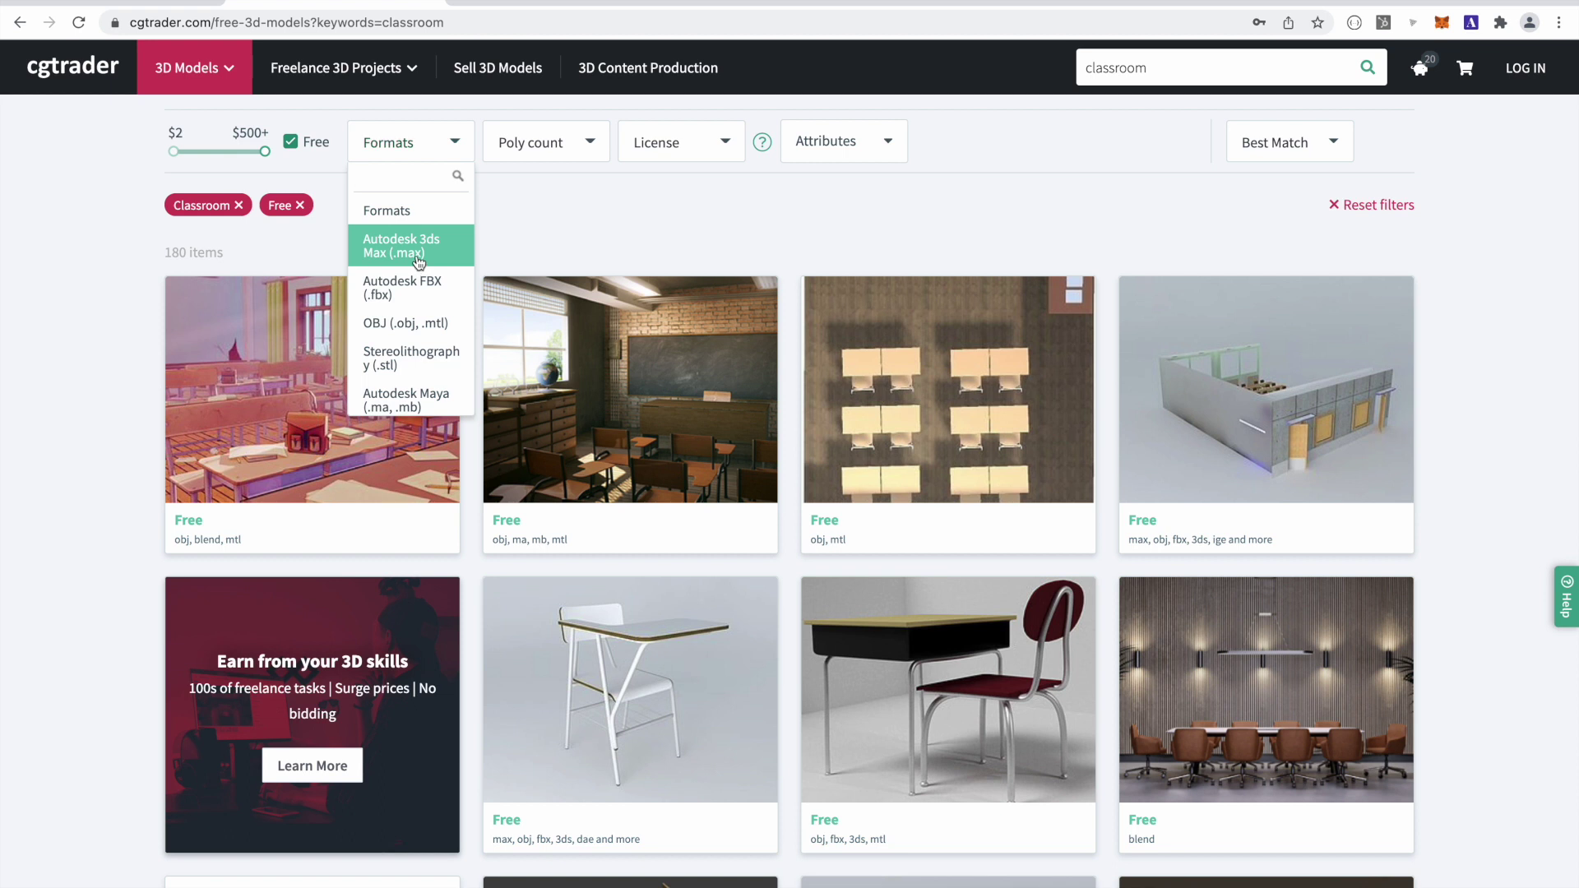
pyautogui.write('.gl')
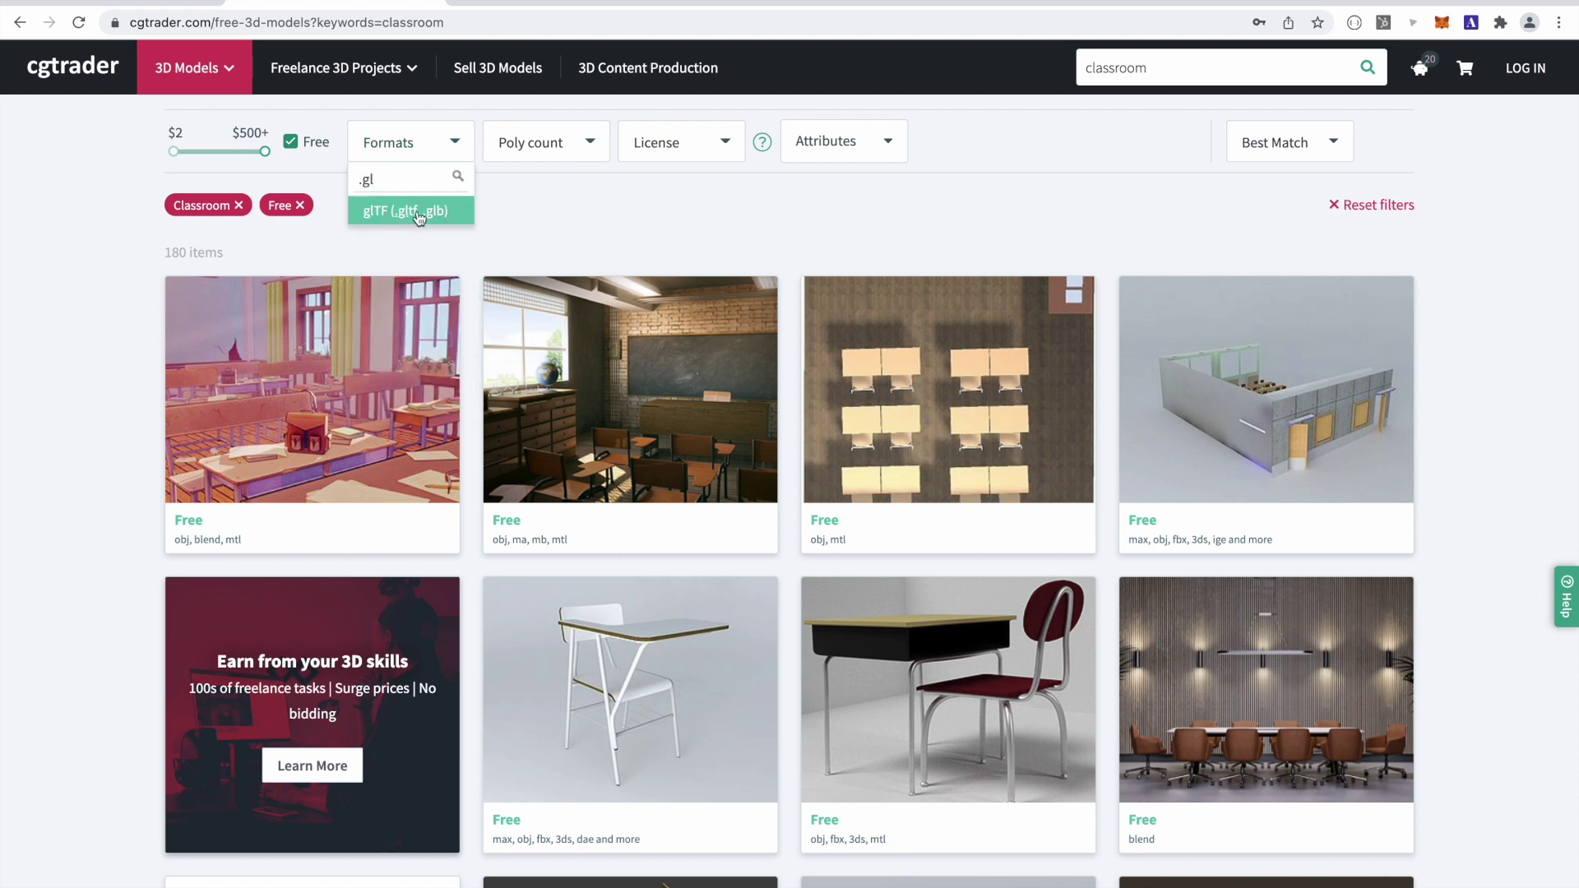
pyautogui.click(419, 212)
pyautogui.click(573, 142)
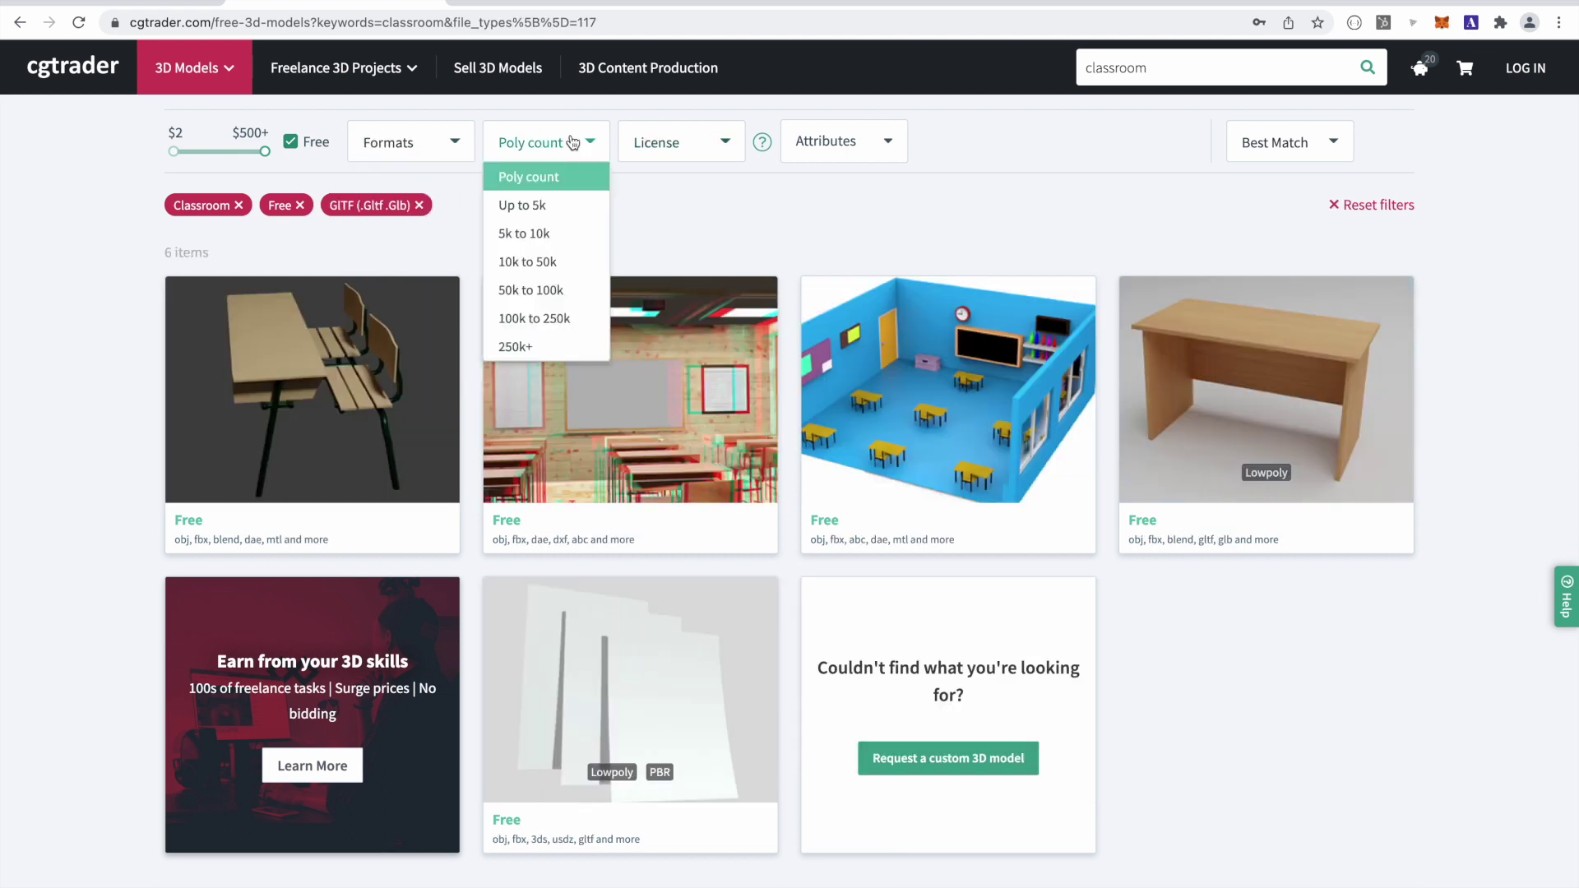
pyautogui.click(543, 263)
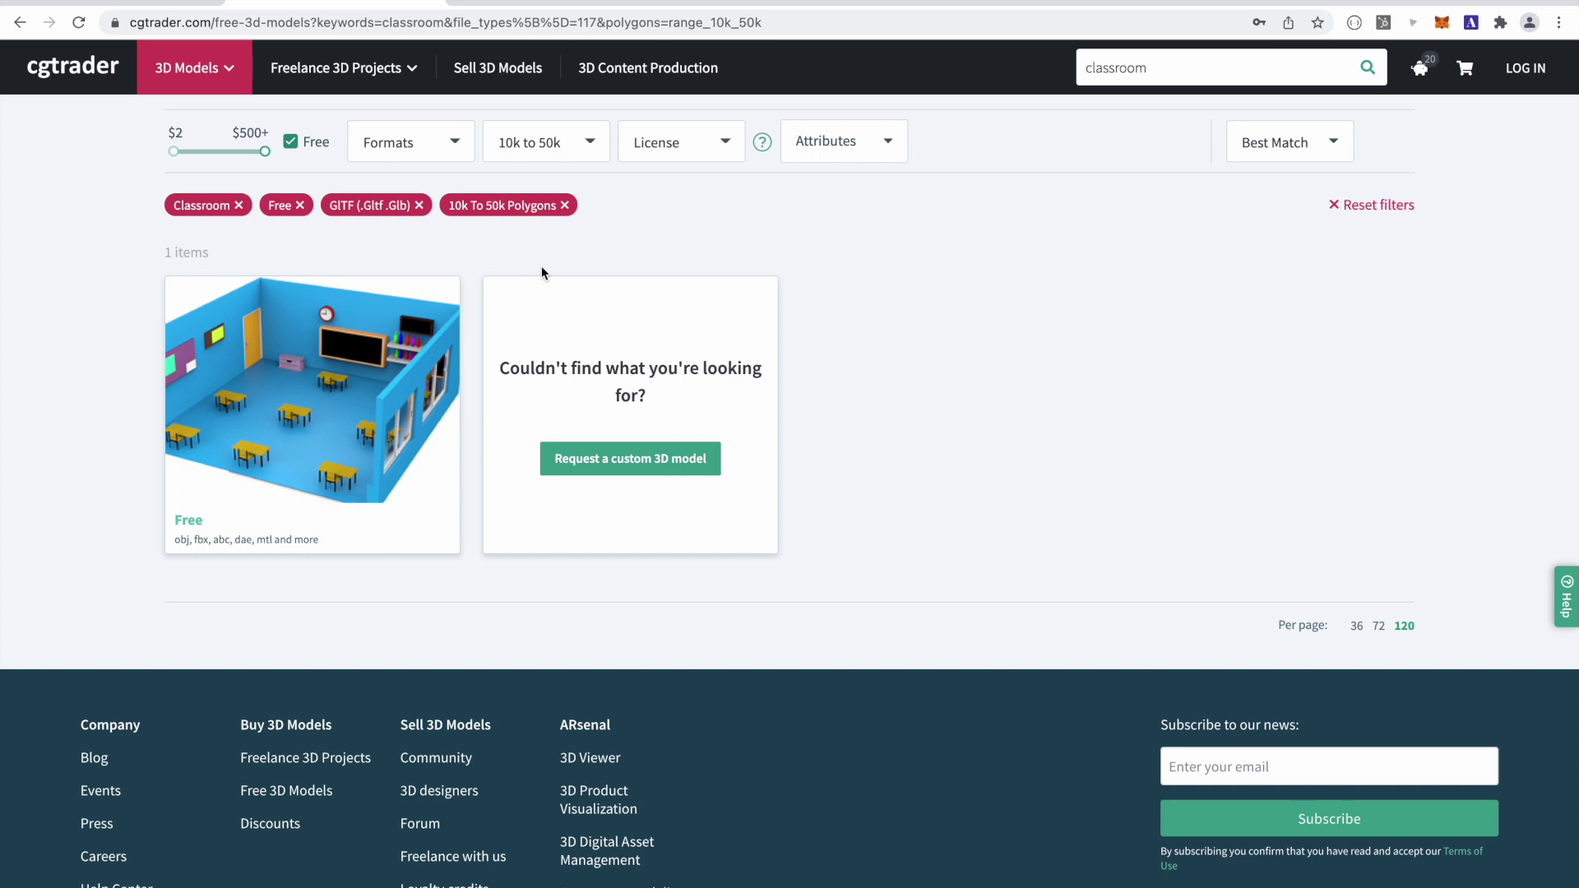
# View RapidCompact's Technology page on optimizing 3D models and return to the CGTrader results
pyautogui.click(559, 4)
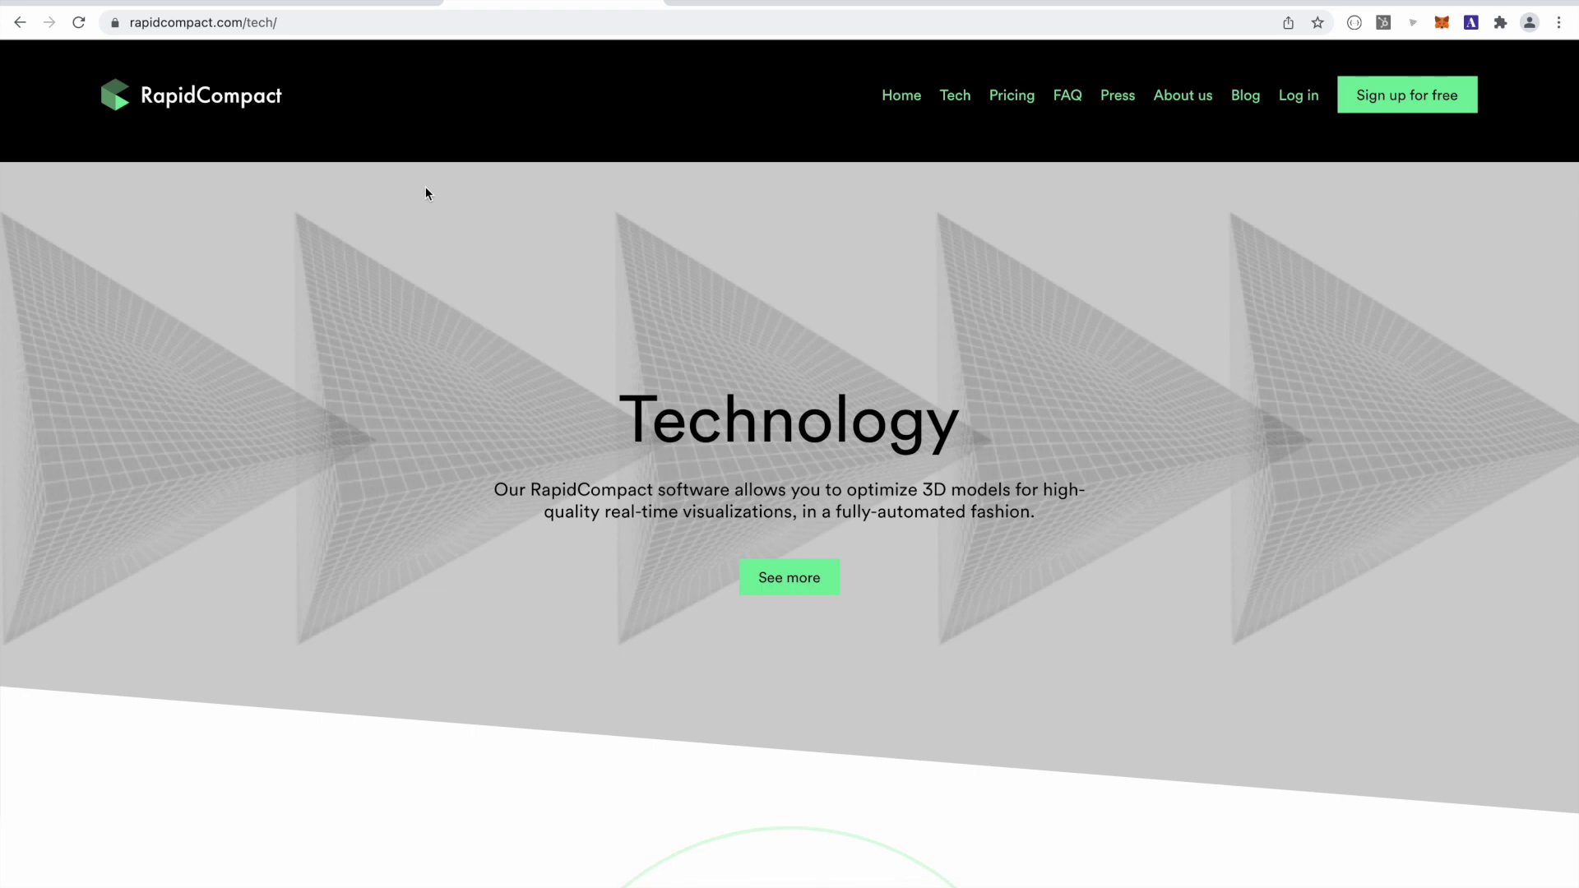
pyautogui.click(344, 2)
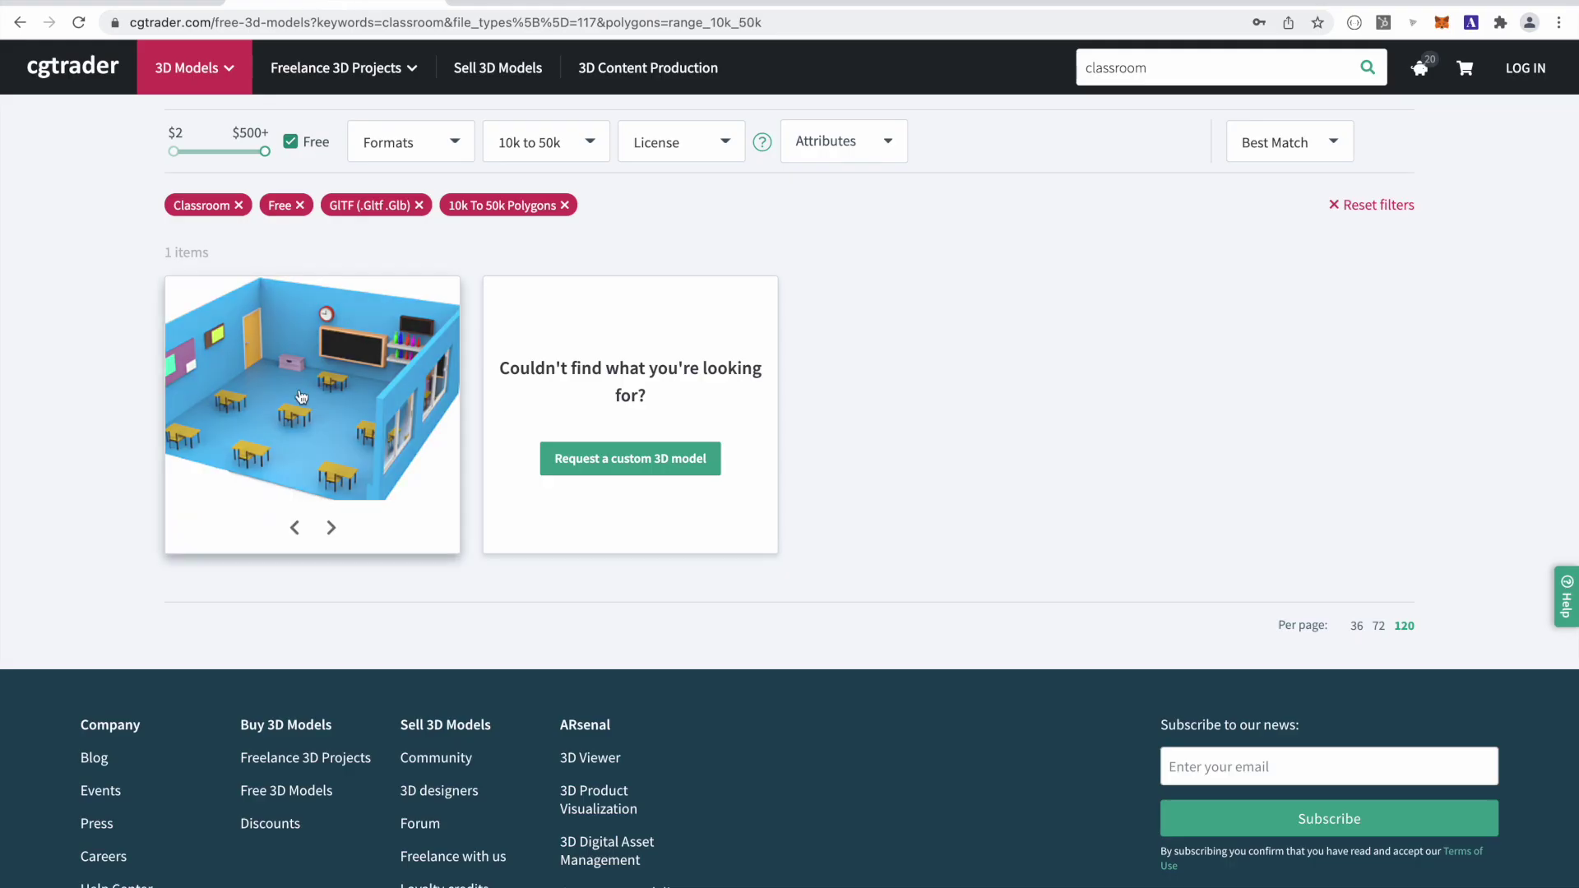
# Open the free Cartoon classroom model's page and examine its glTF file size and polygon count
pyautogui.moveTo(363, 422)
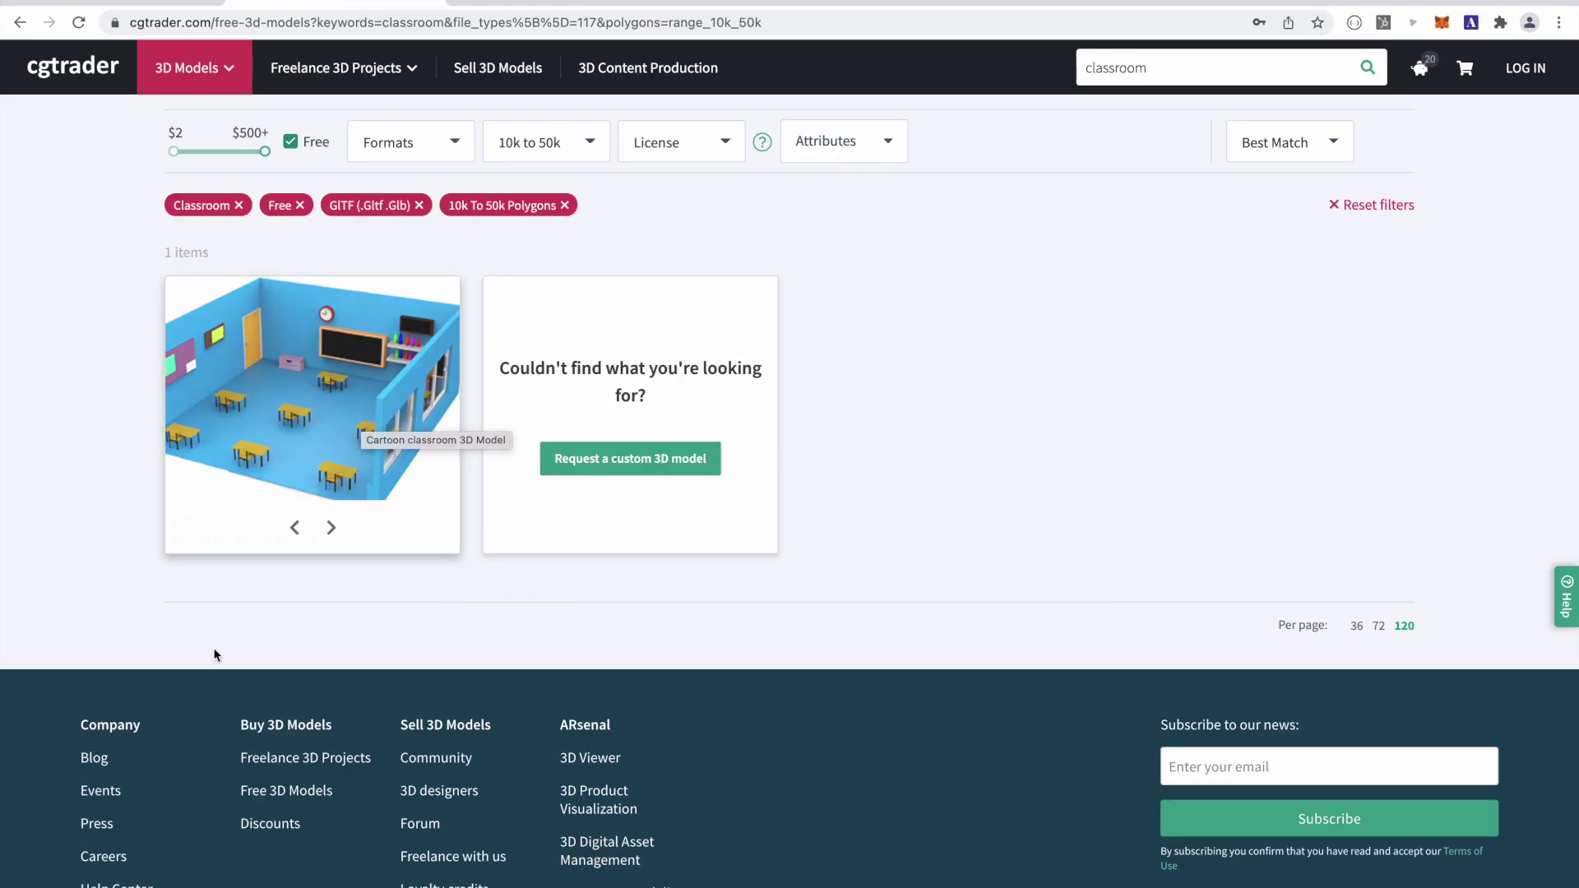
pyautogui.click(293, 450)
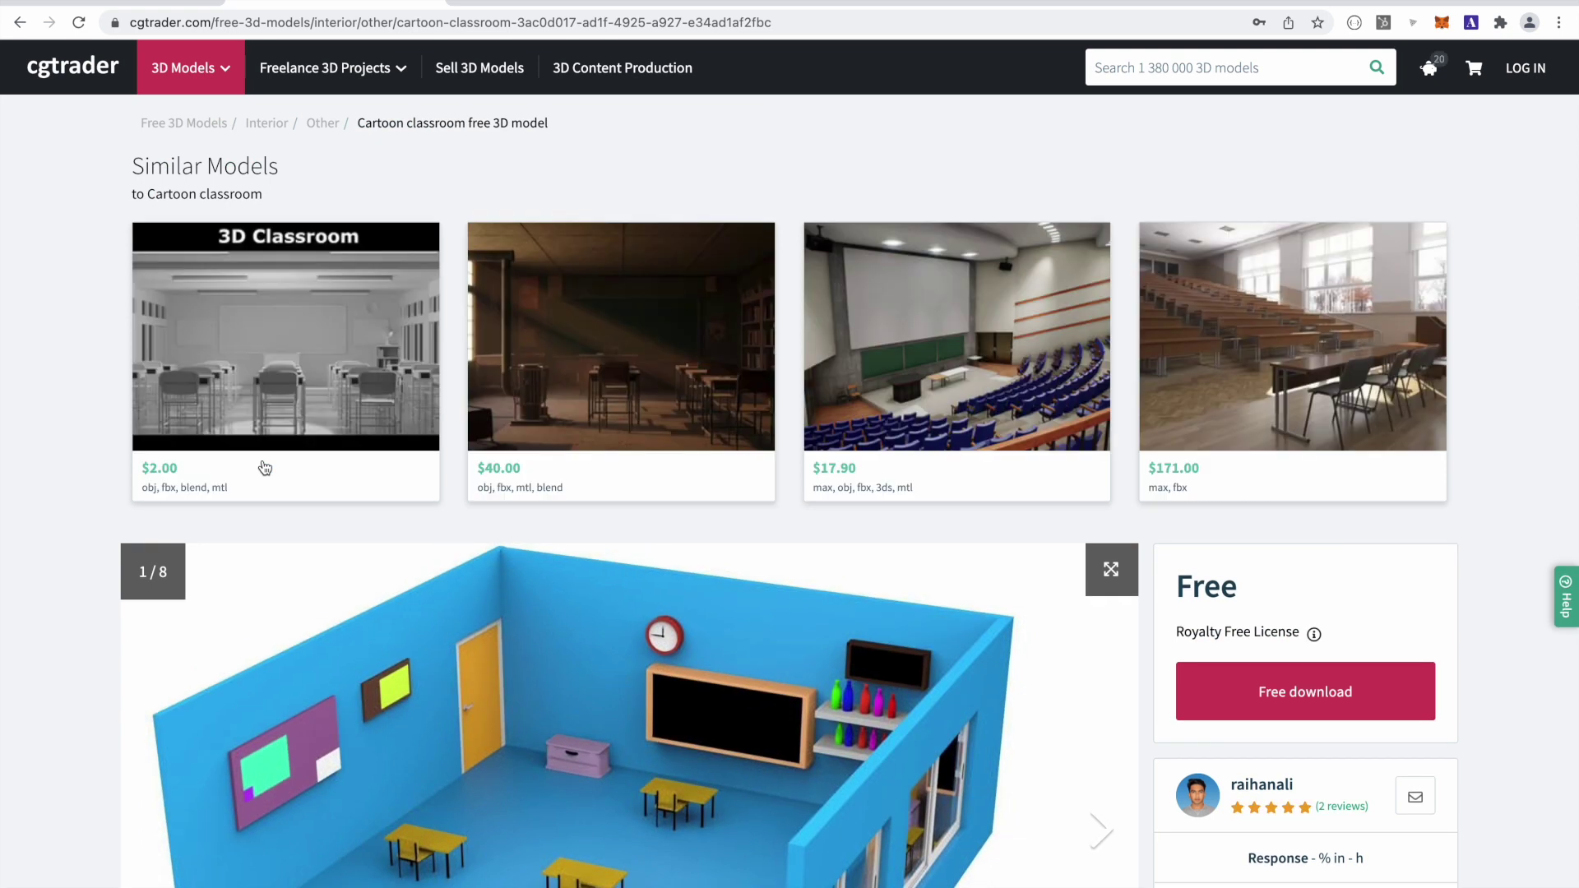
pyautogui.scroll(-10, 680, 412)
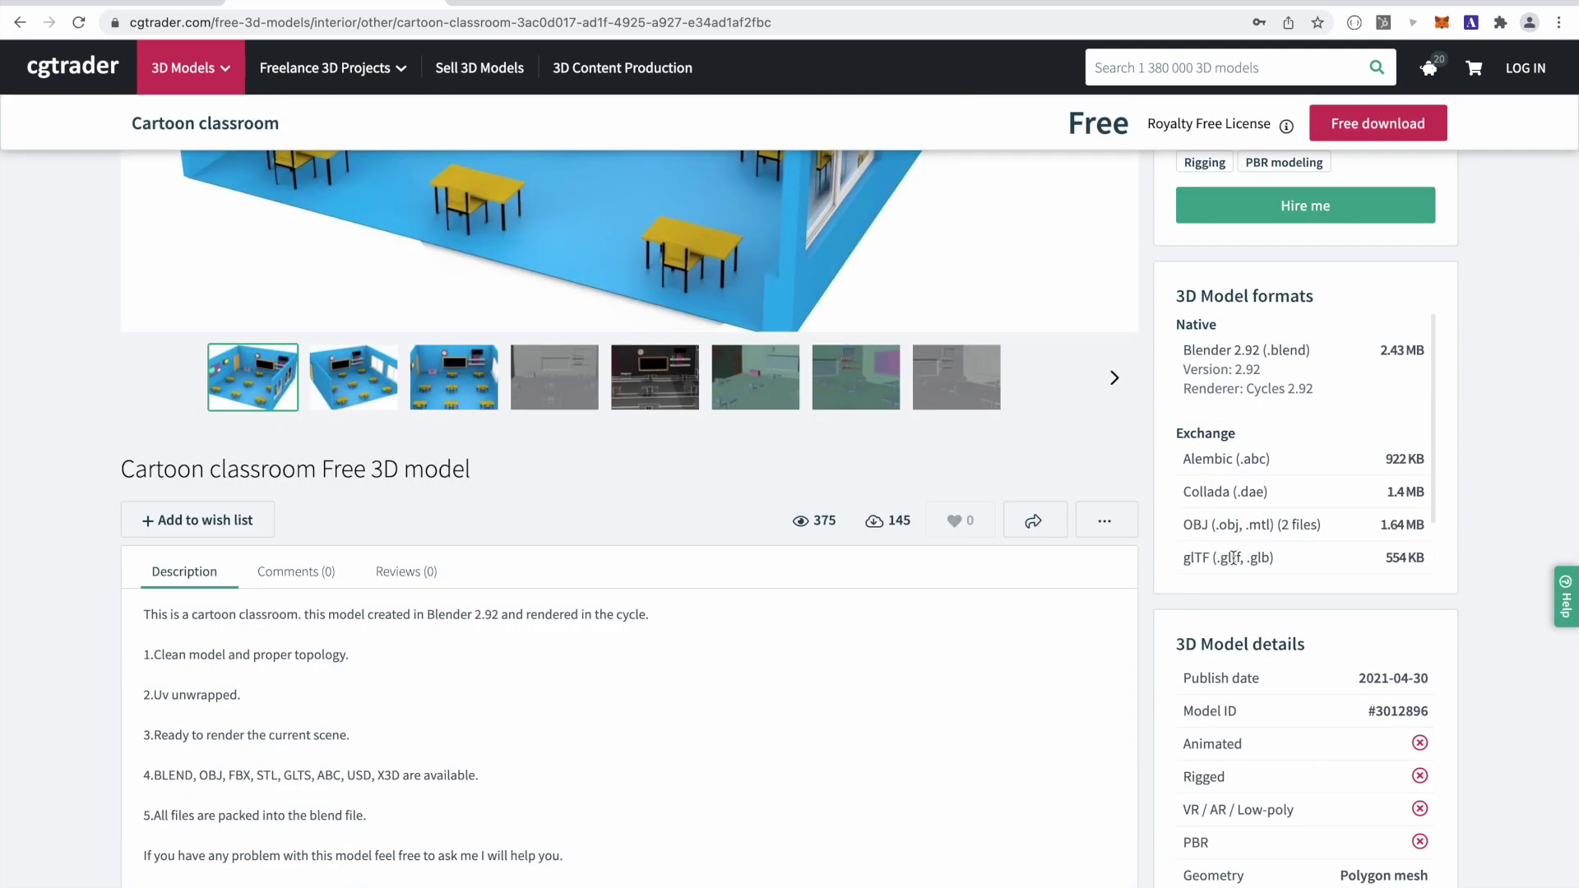
pyautogui.moveTo(1233, 558); pyautogui.dragTo(1329, 554)
pyautogui.scroll(-2, 1321, 535)
pyautogui.scroll(-3, 1371, 758)
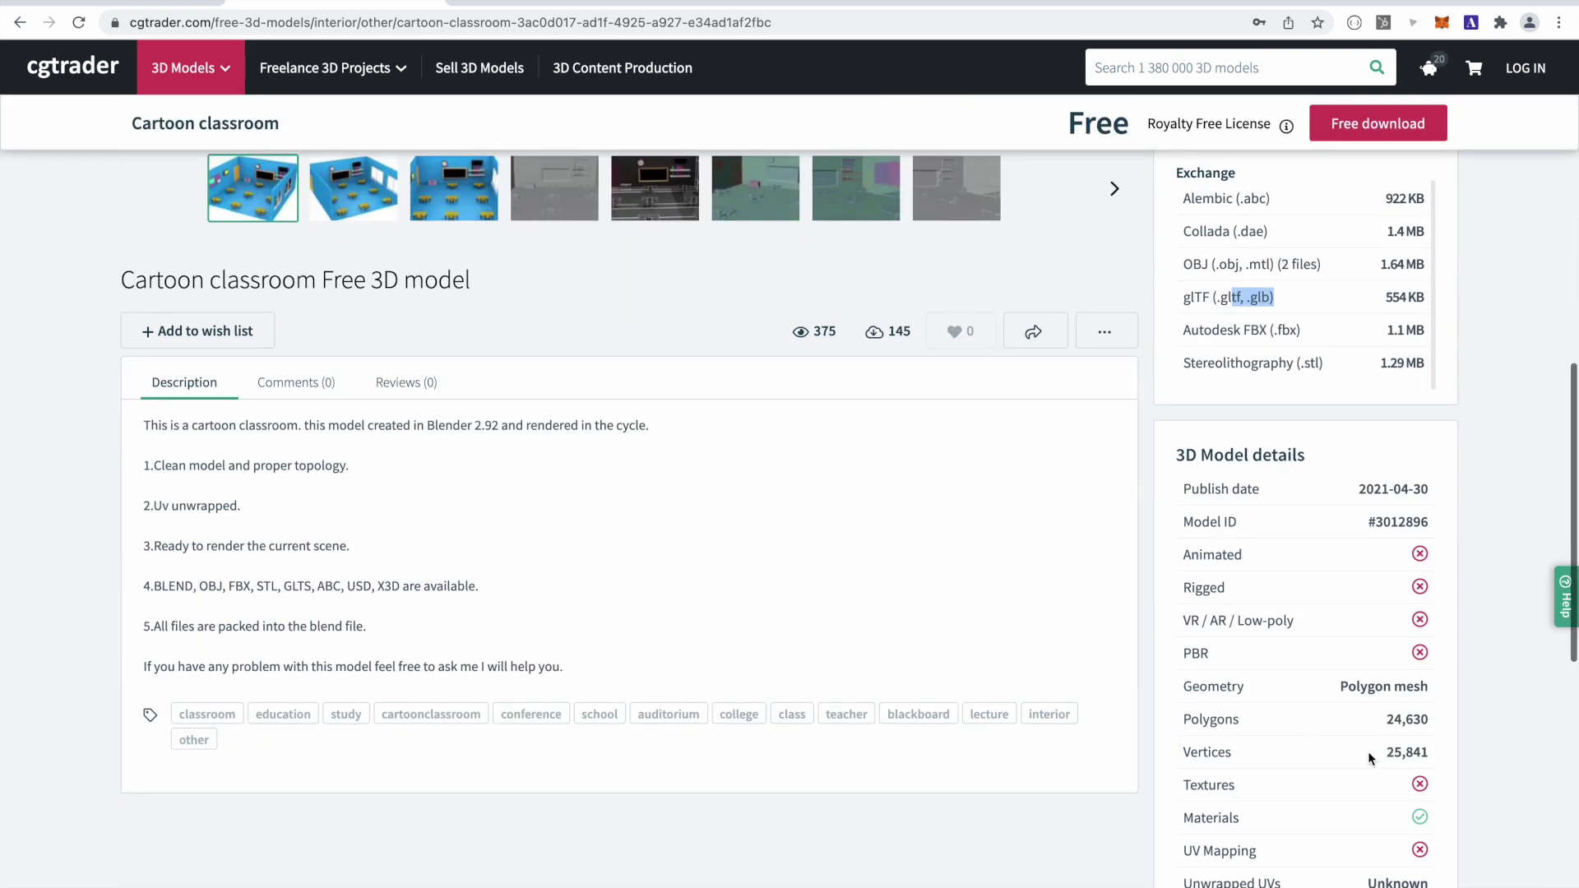
pyautogui.click(1435, 724)
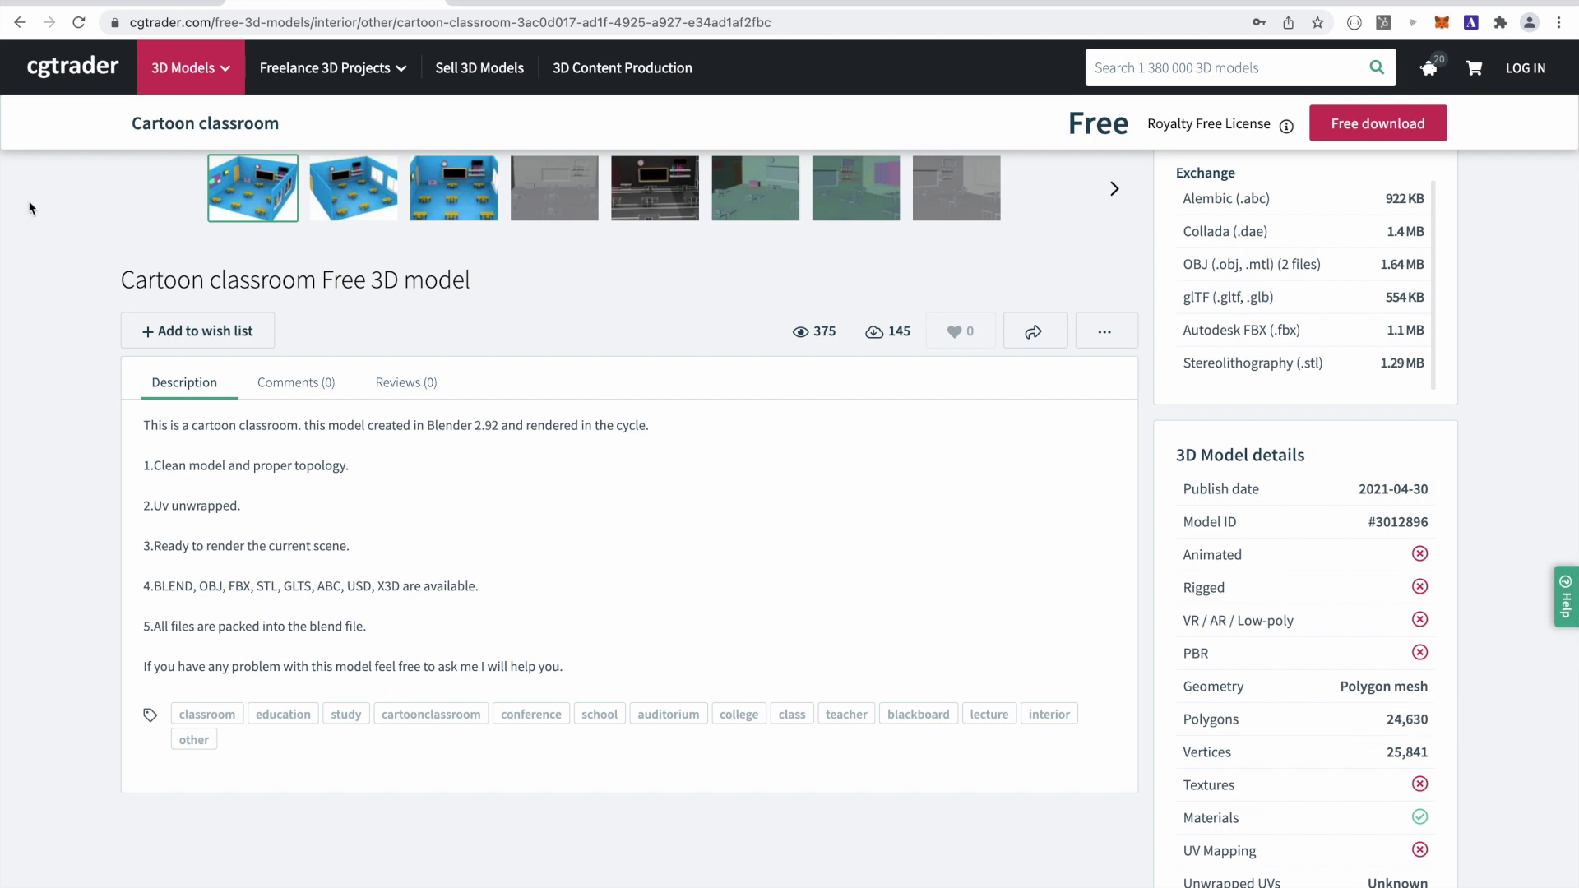
# Switch back to the Muse world, resume it and page through the objects that can be added
pyautogui.click(128, 2)
pyautogui.click(835, 621)
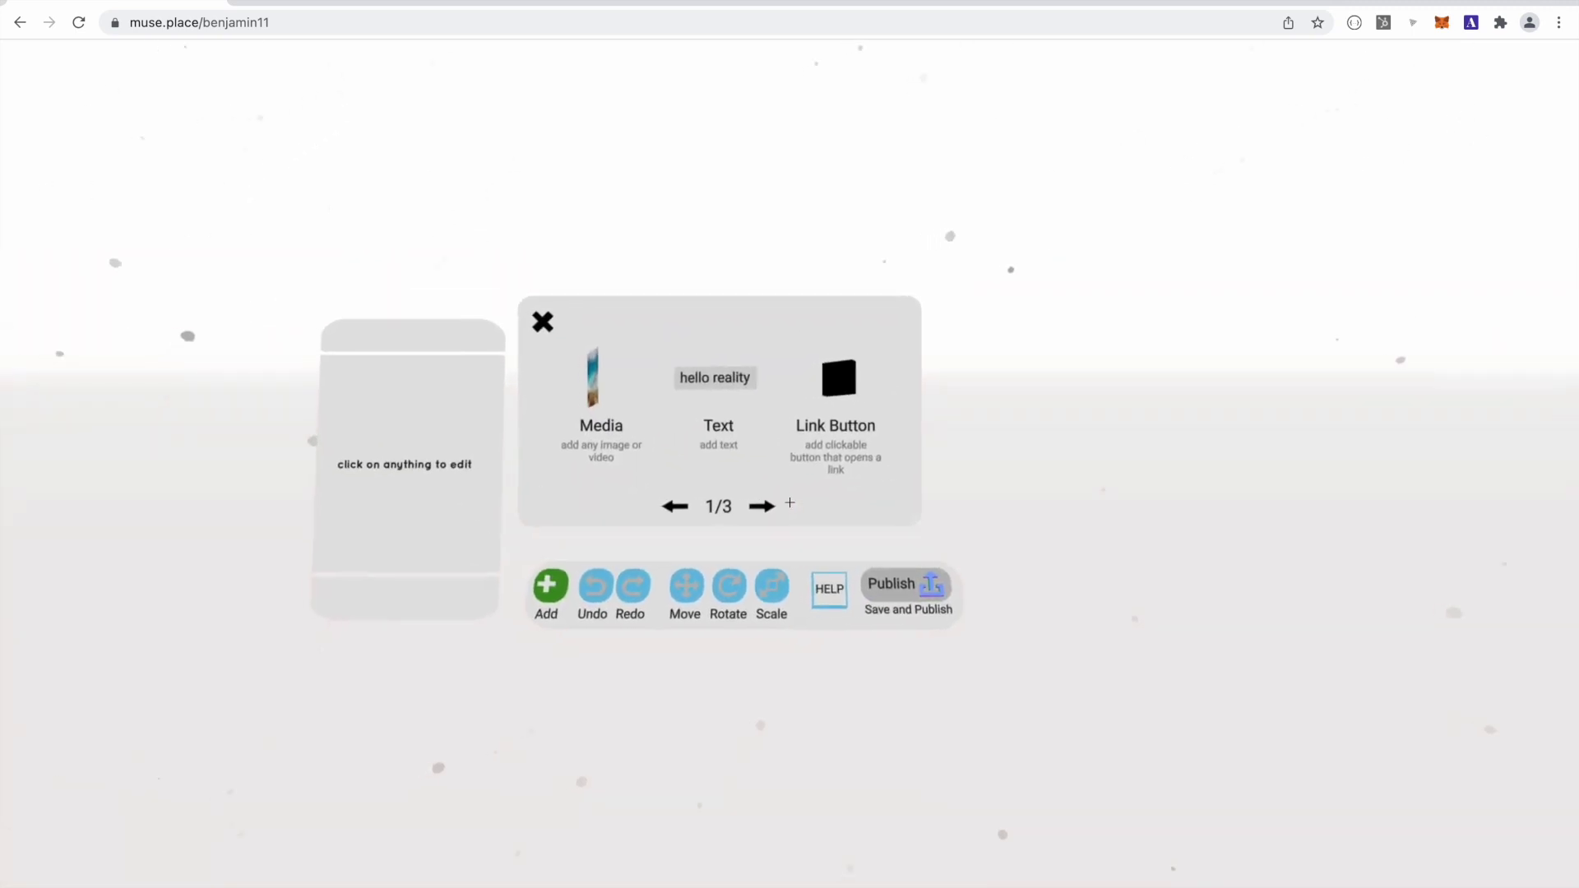
pyautogui.click(785, 501)
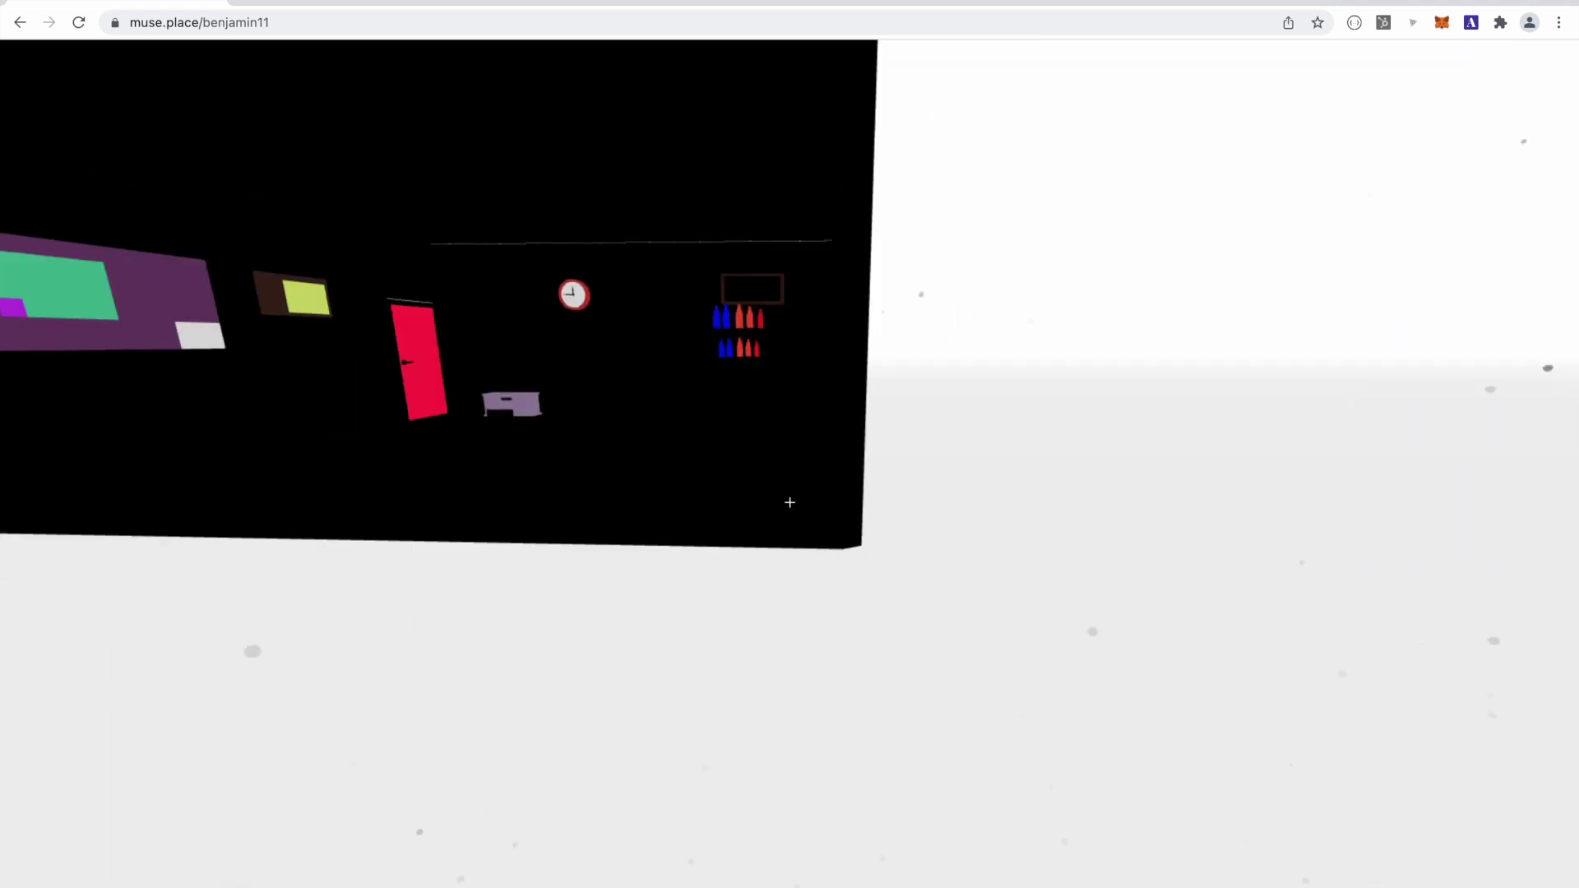
# Walk around the placed classroom model, selecting it and examining its outer walls and open side
pyautogui.press('d')
pyautogui.press('a')
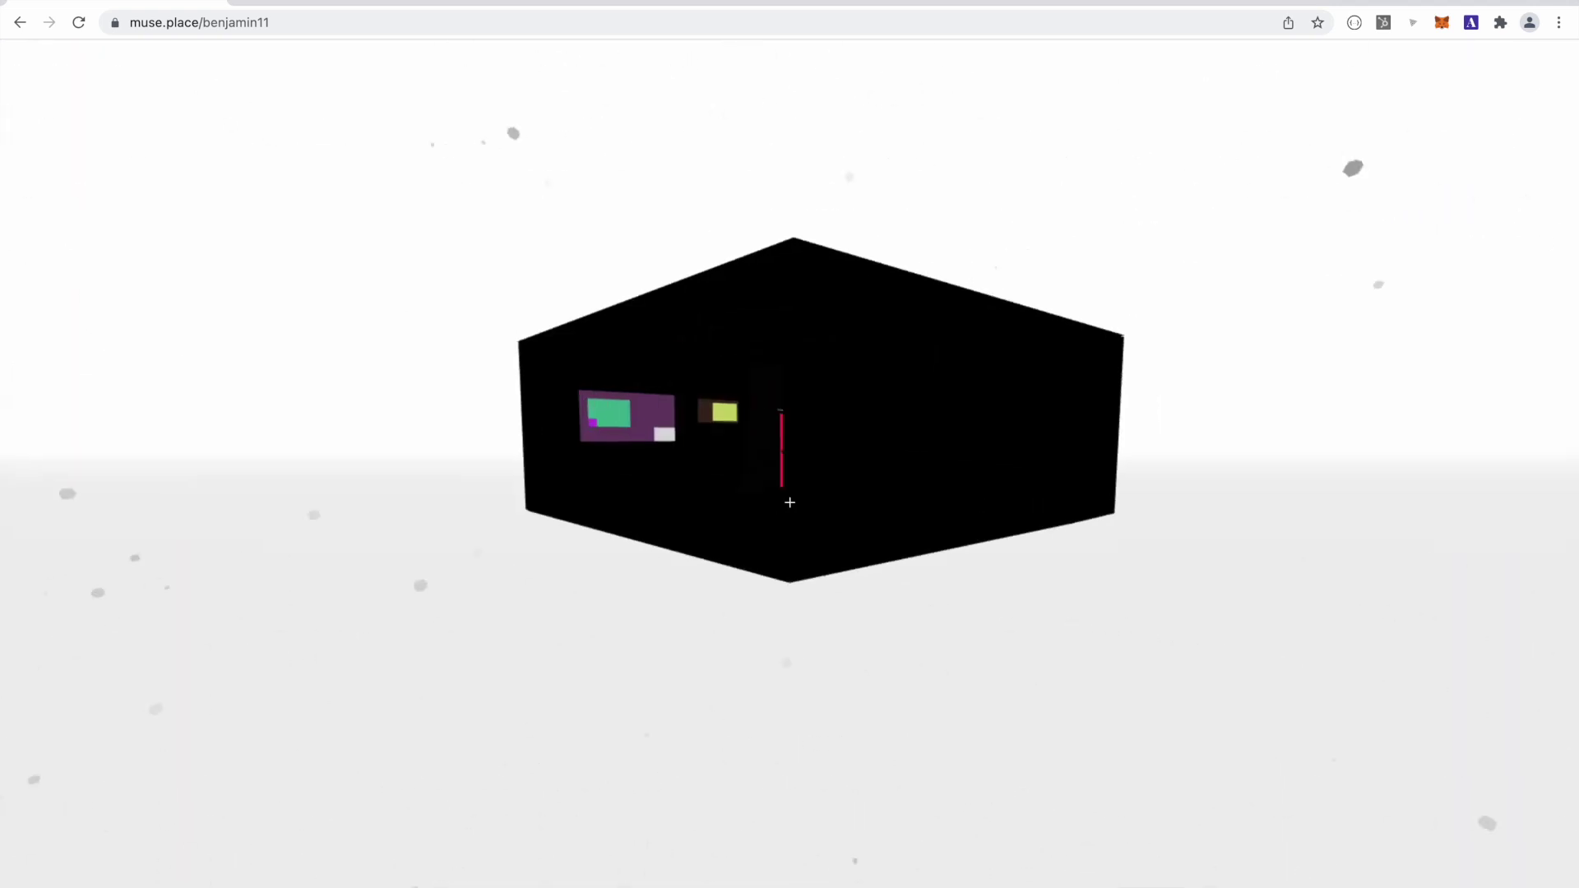
pyautogui.click(790, 501)
pyautogui.press('w')
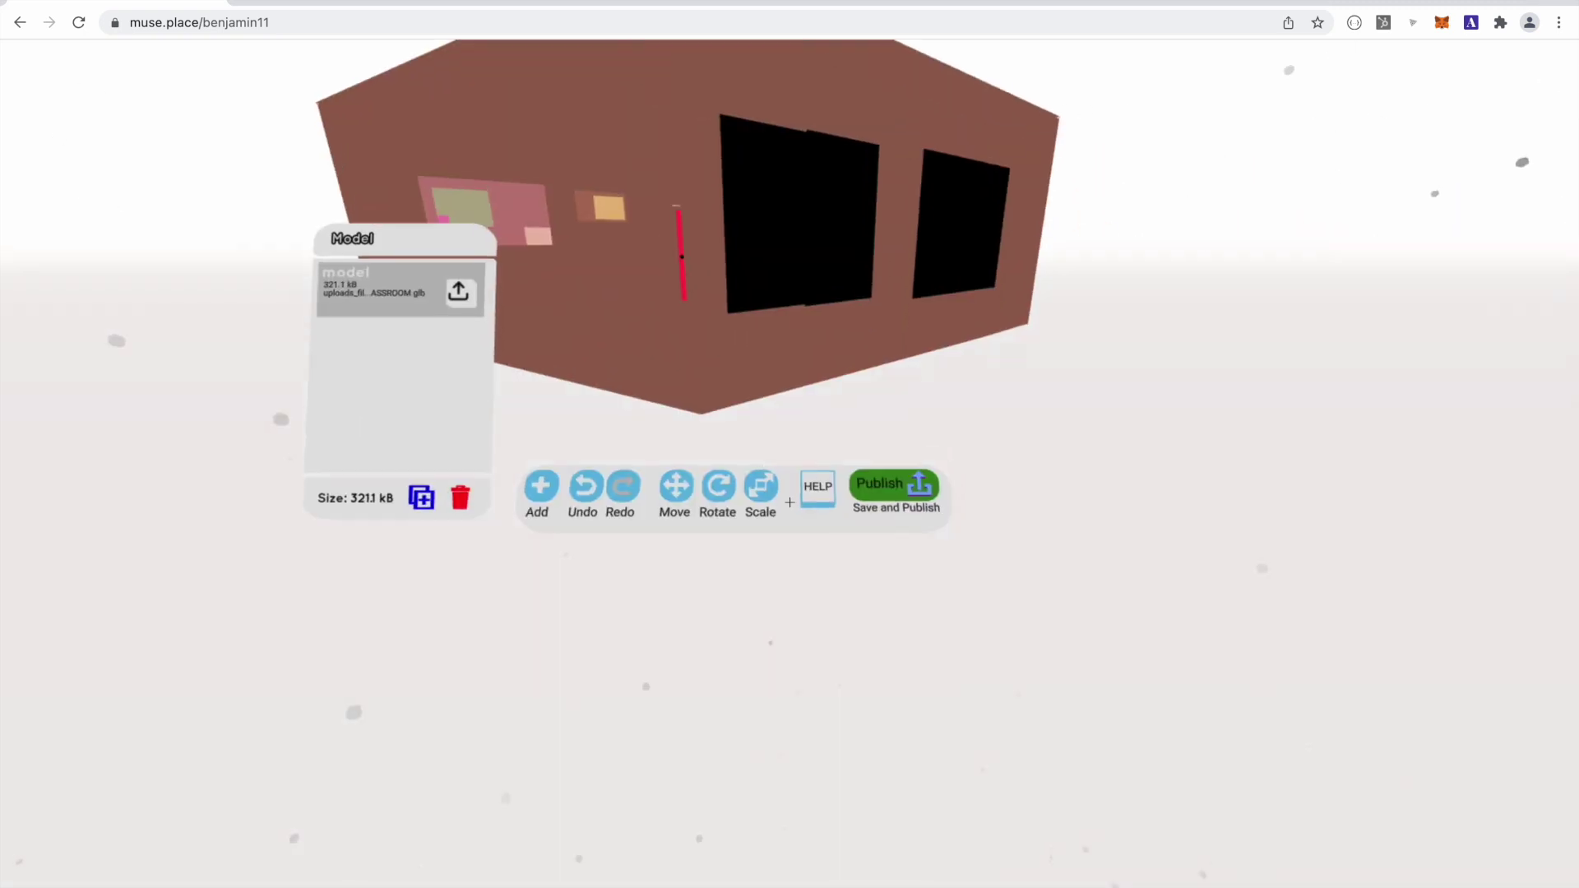
pyautogui.press('s')
pyautogui.press('w')
pyautogui.press('s')
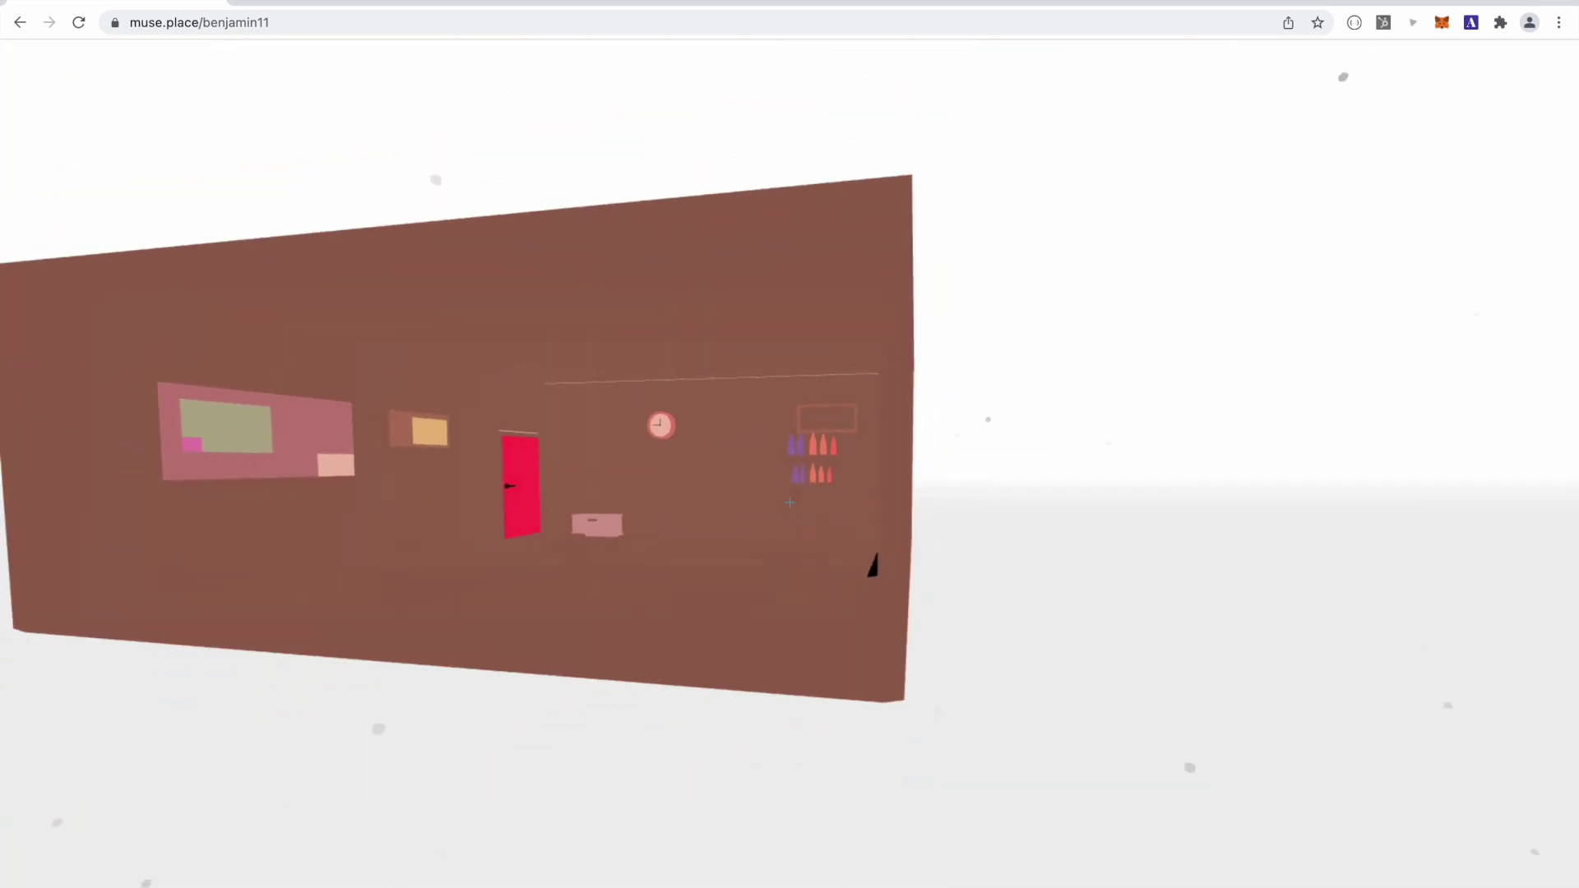
pyautogui.press('a')
pyautogui.press('w')
pyautogui.press('s')
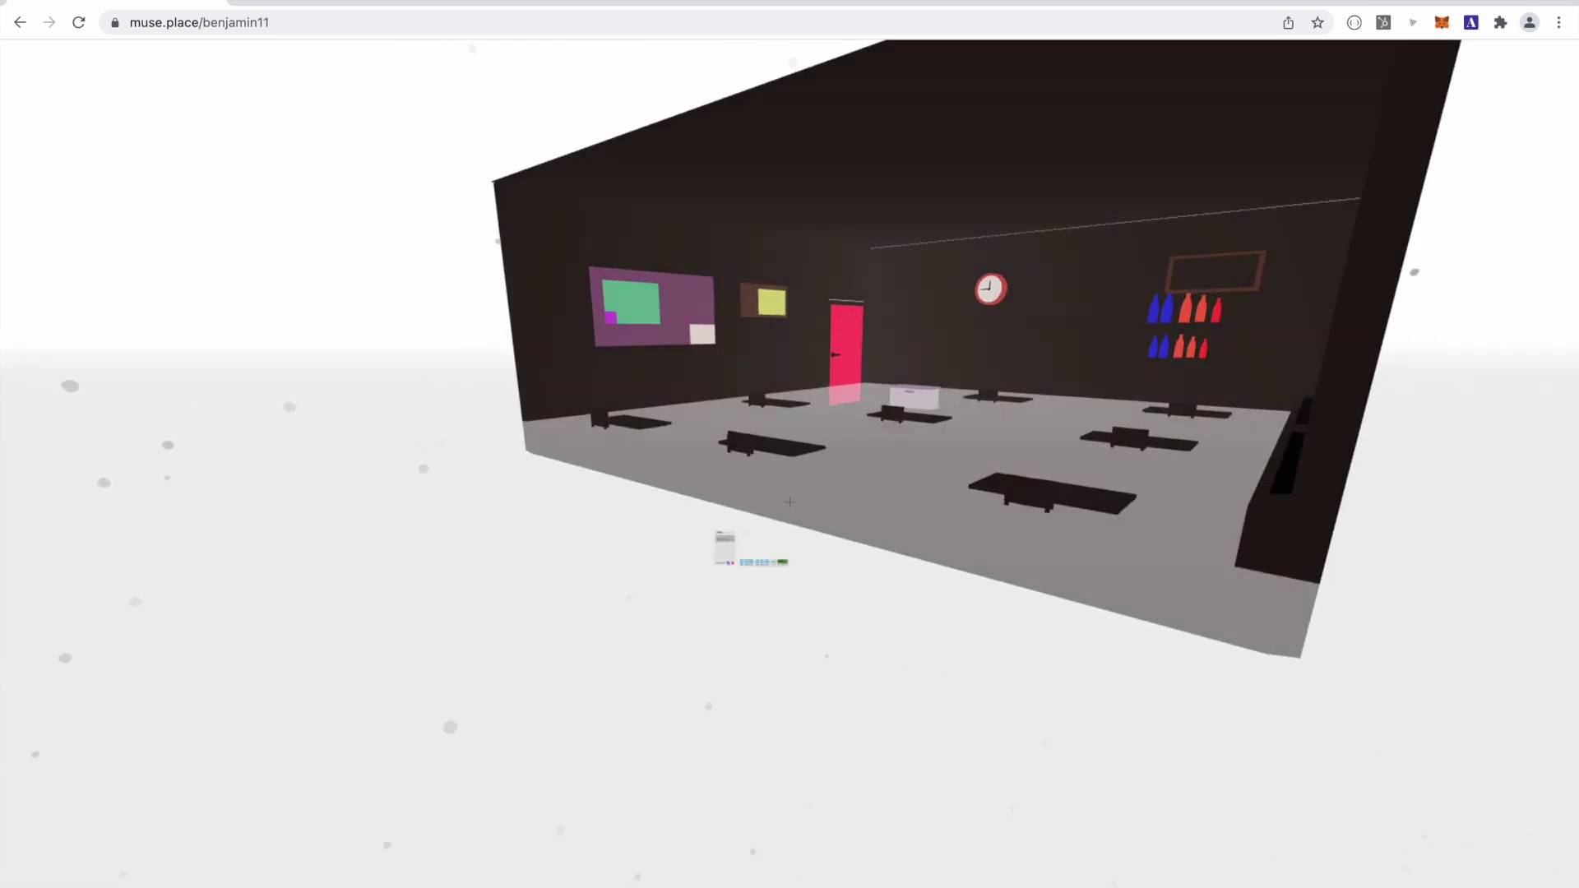
# Select the classroom model from its open side and use the Move tool on it
pyautogui.click(789, 501)
pyautogui.press('w')
pyautogui.click(789, 502)
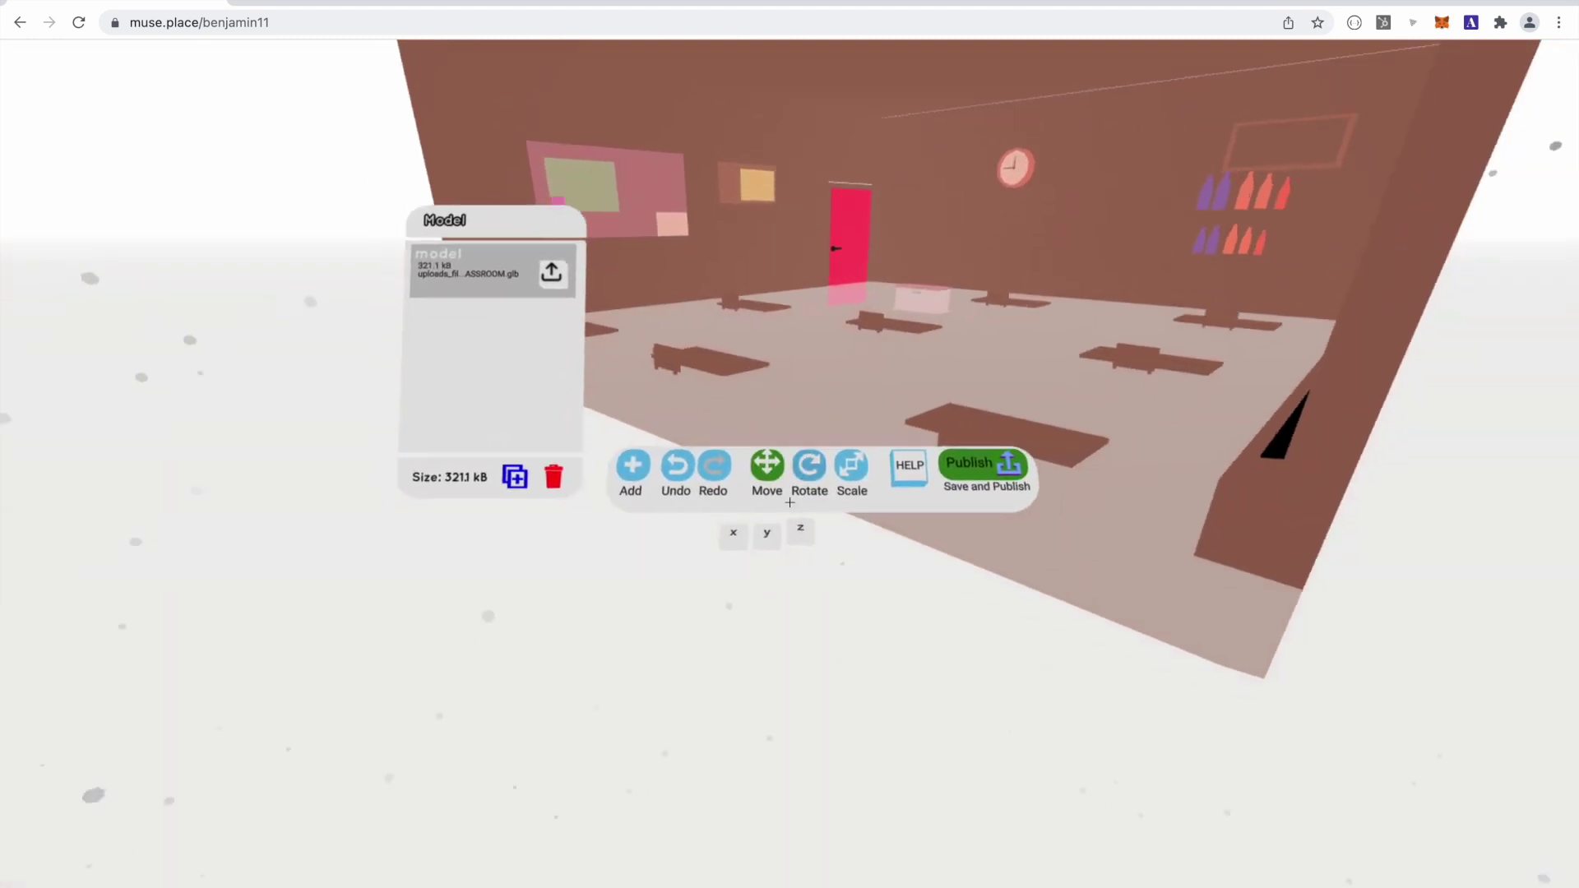
pyautogui.click(791, 494)
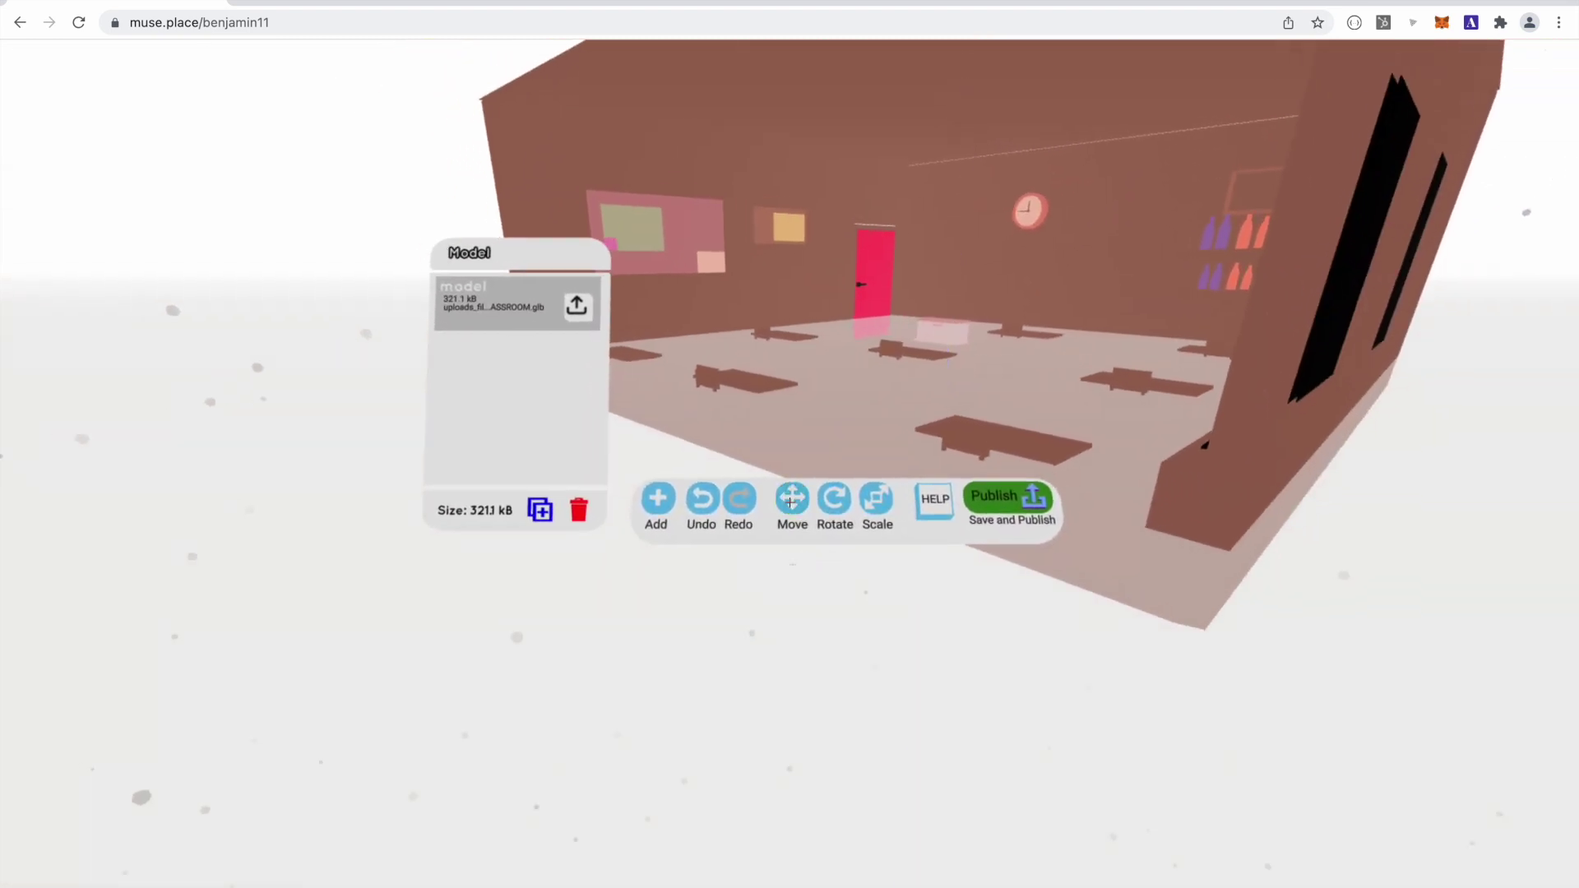
pyautogui.click(790, 502)
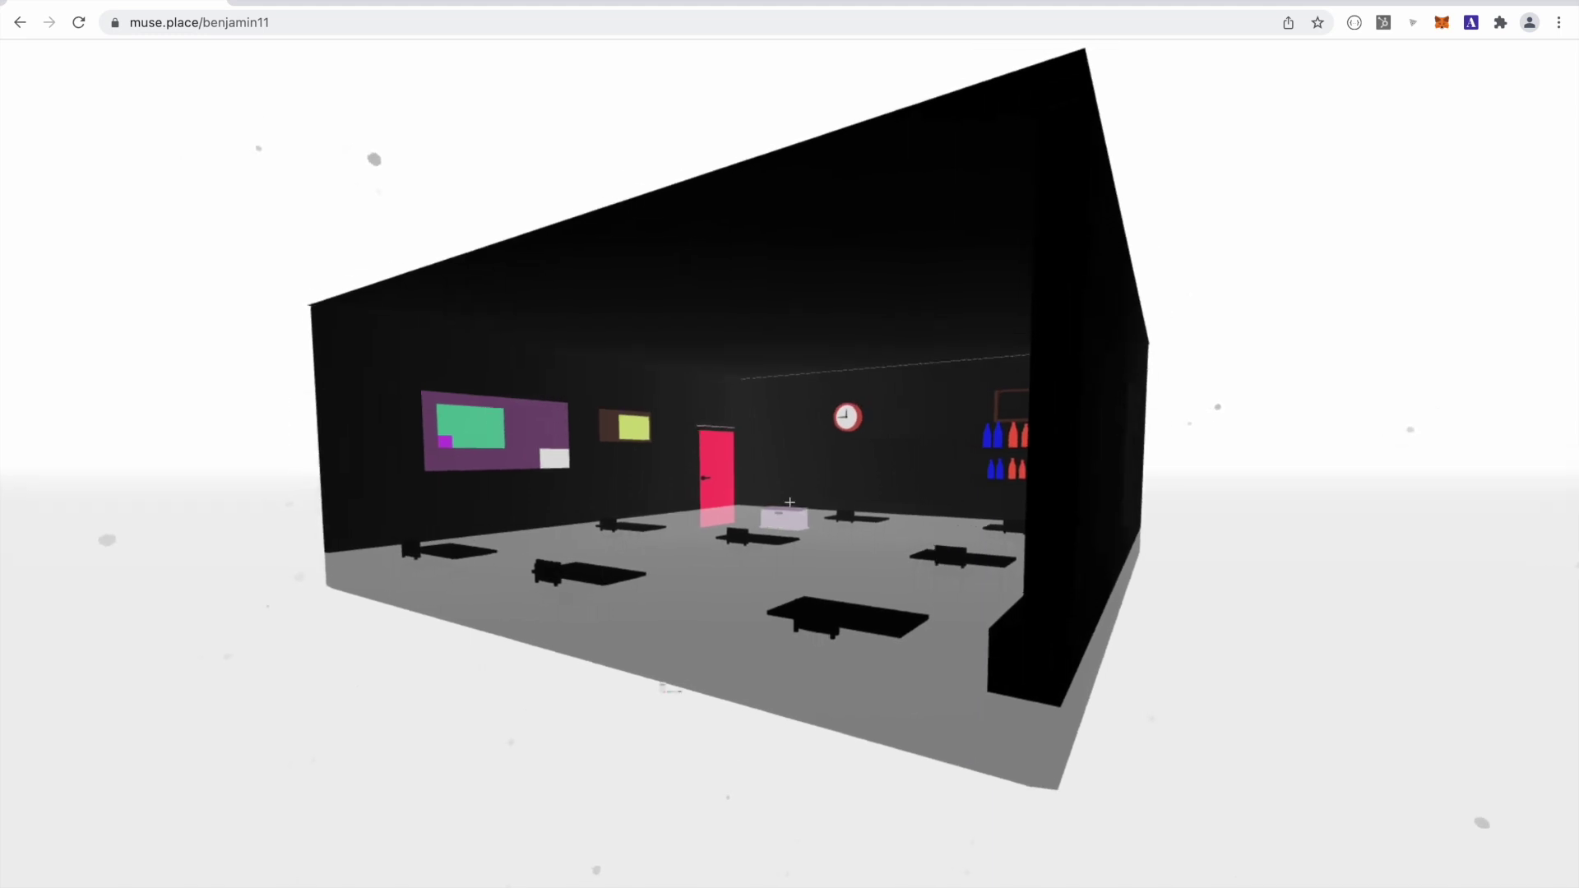
# Reselect the classroom model and try to resize it with the Scale tool
pyautogui.click(790, 501)
pyautogui.click(789, 501)
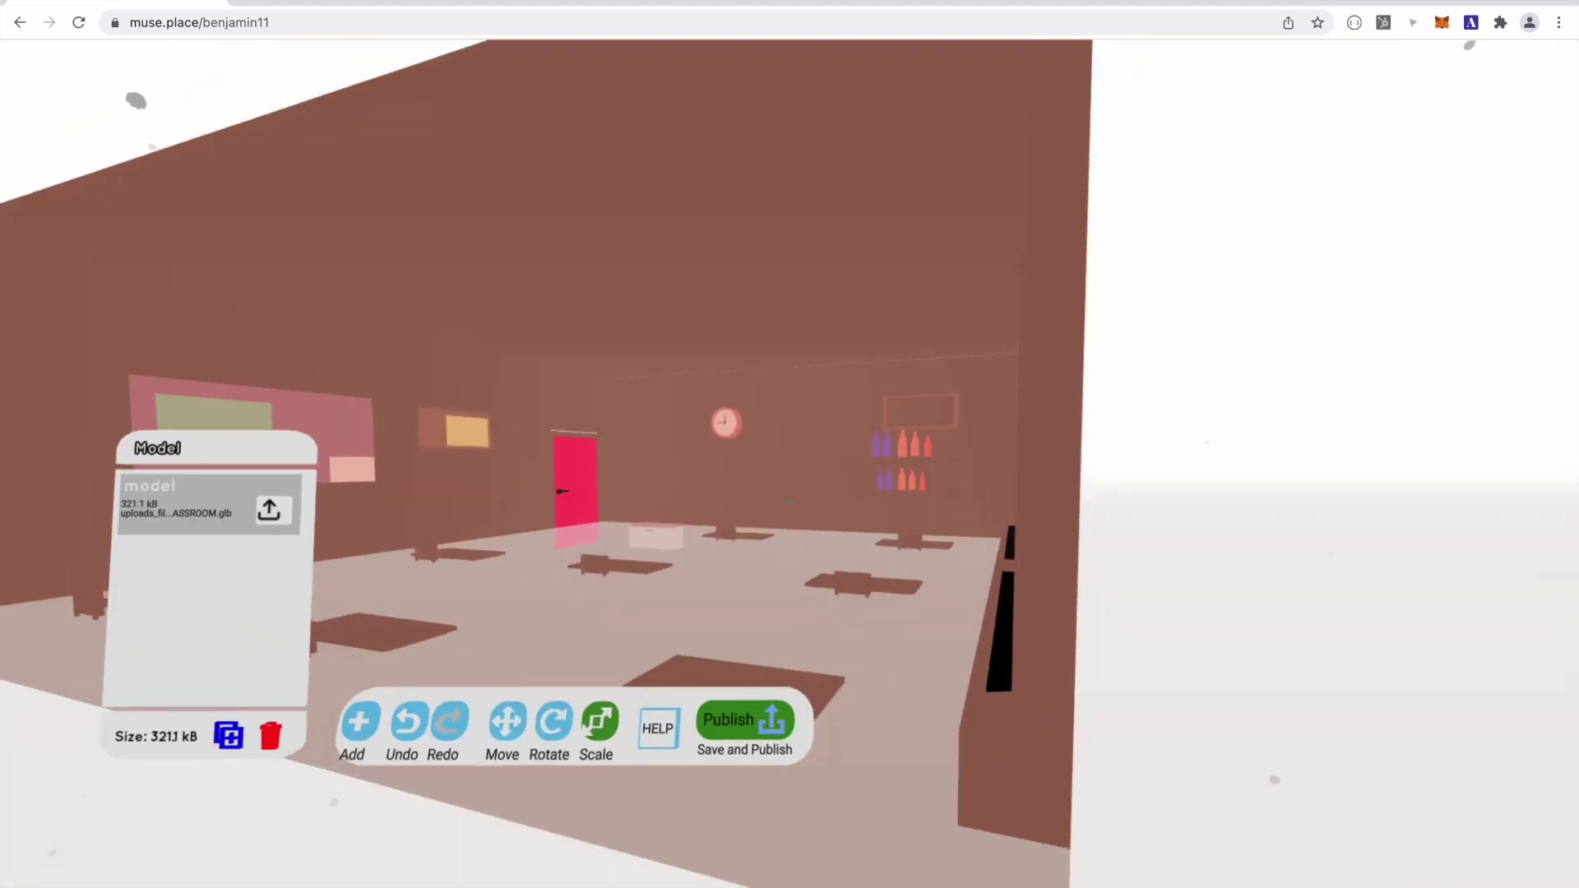
pyautogui.moveTo(790, 501); pyautogui.dragTo(789, 502)
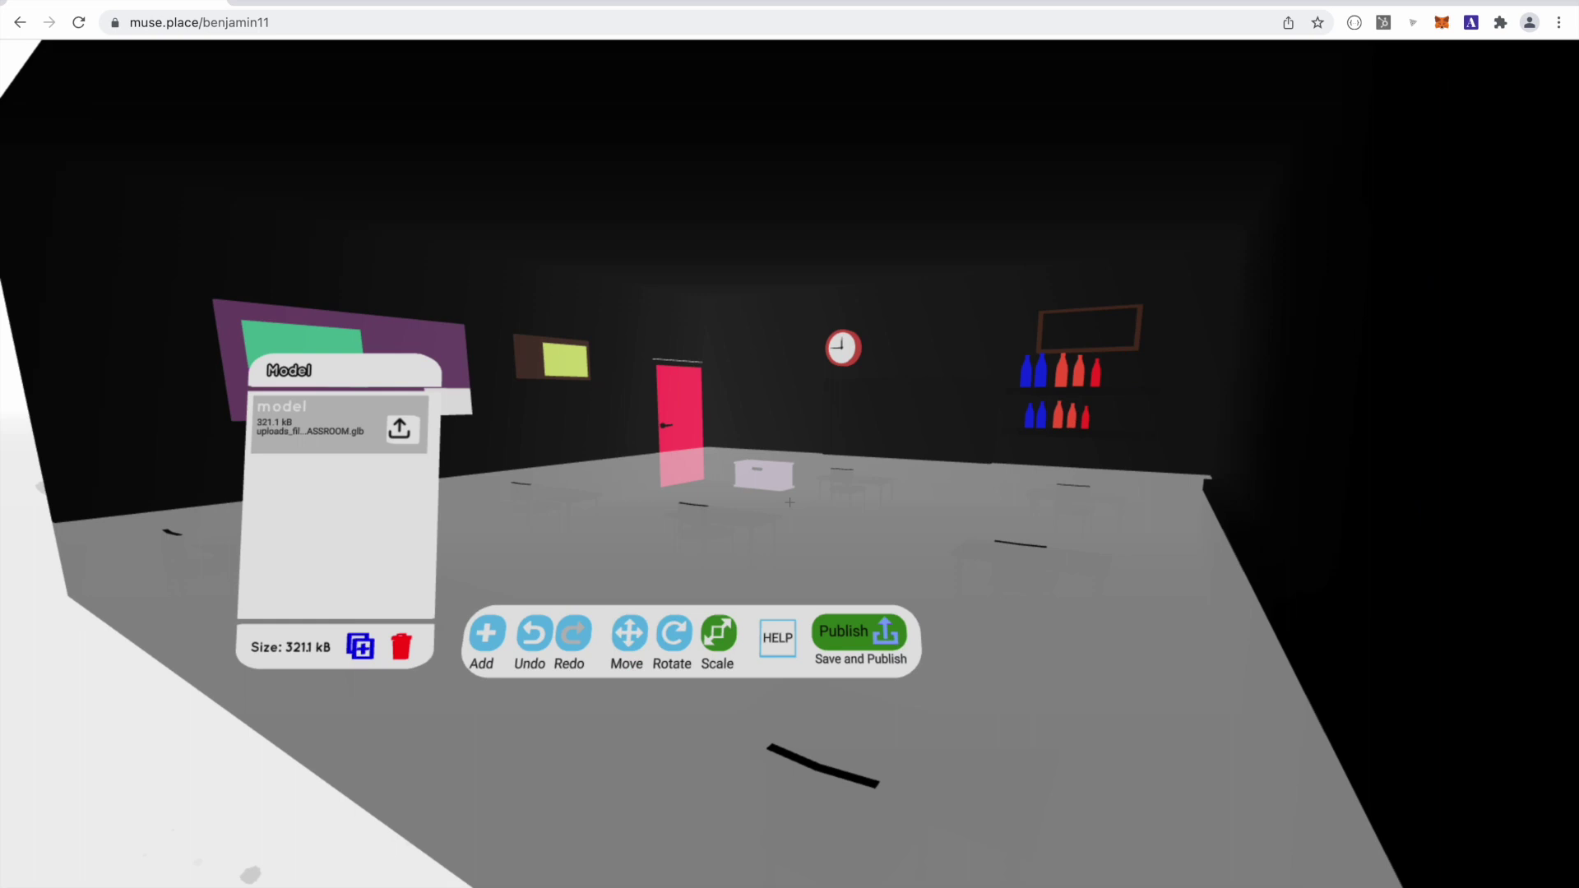
# Reselect the classroom model and raise it along the Y axis with the Move tool until its desks stand above the ground
pyautogui.click(789, 502)
pyautogui.click(790, 502)
pyautogui.click(789, 502)
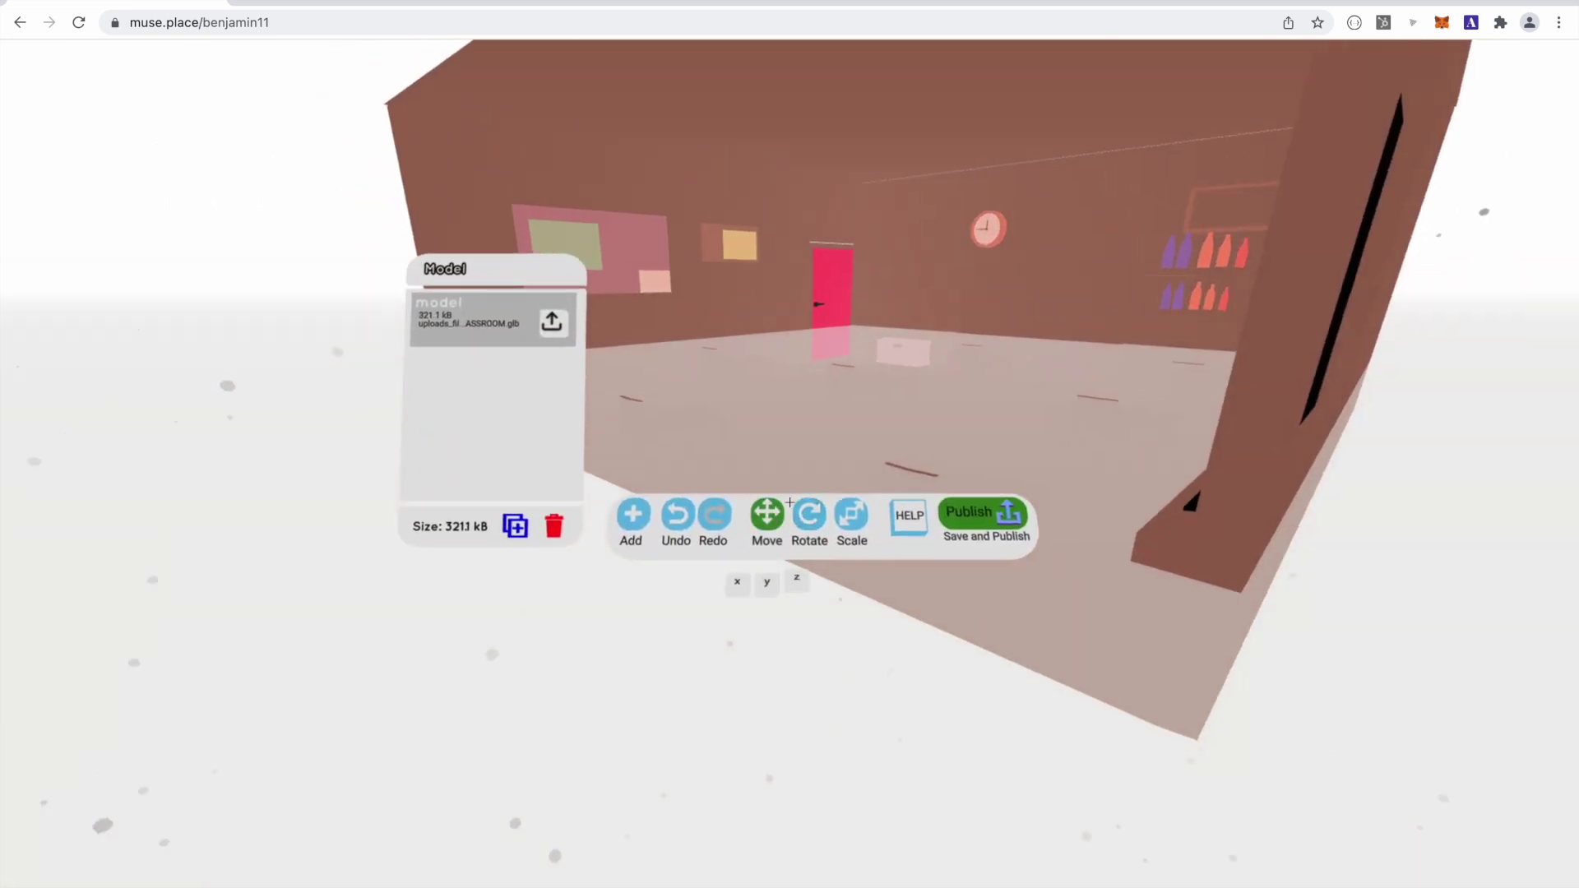
pyautogui.click(789, 502)
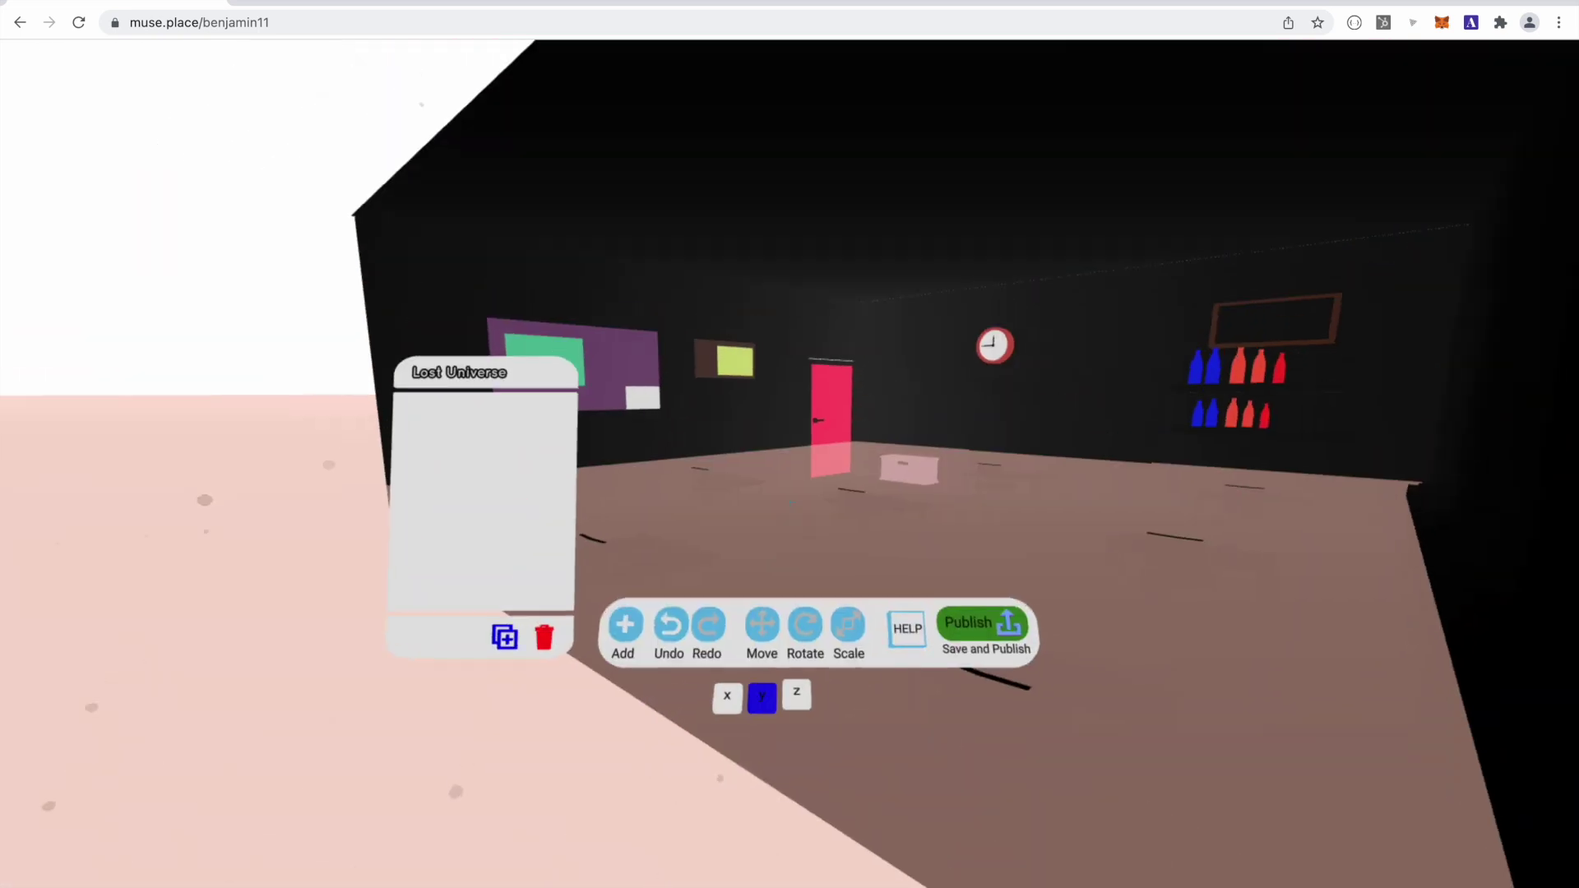
pyautogui.click(790, 502)
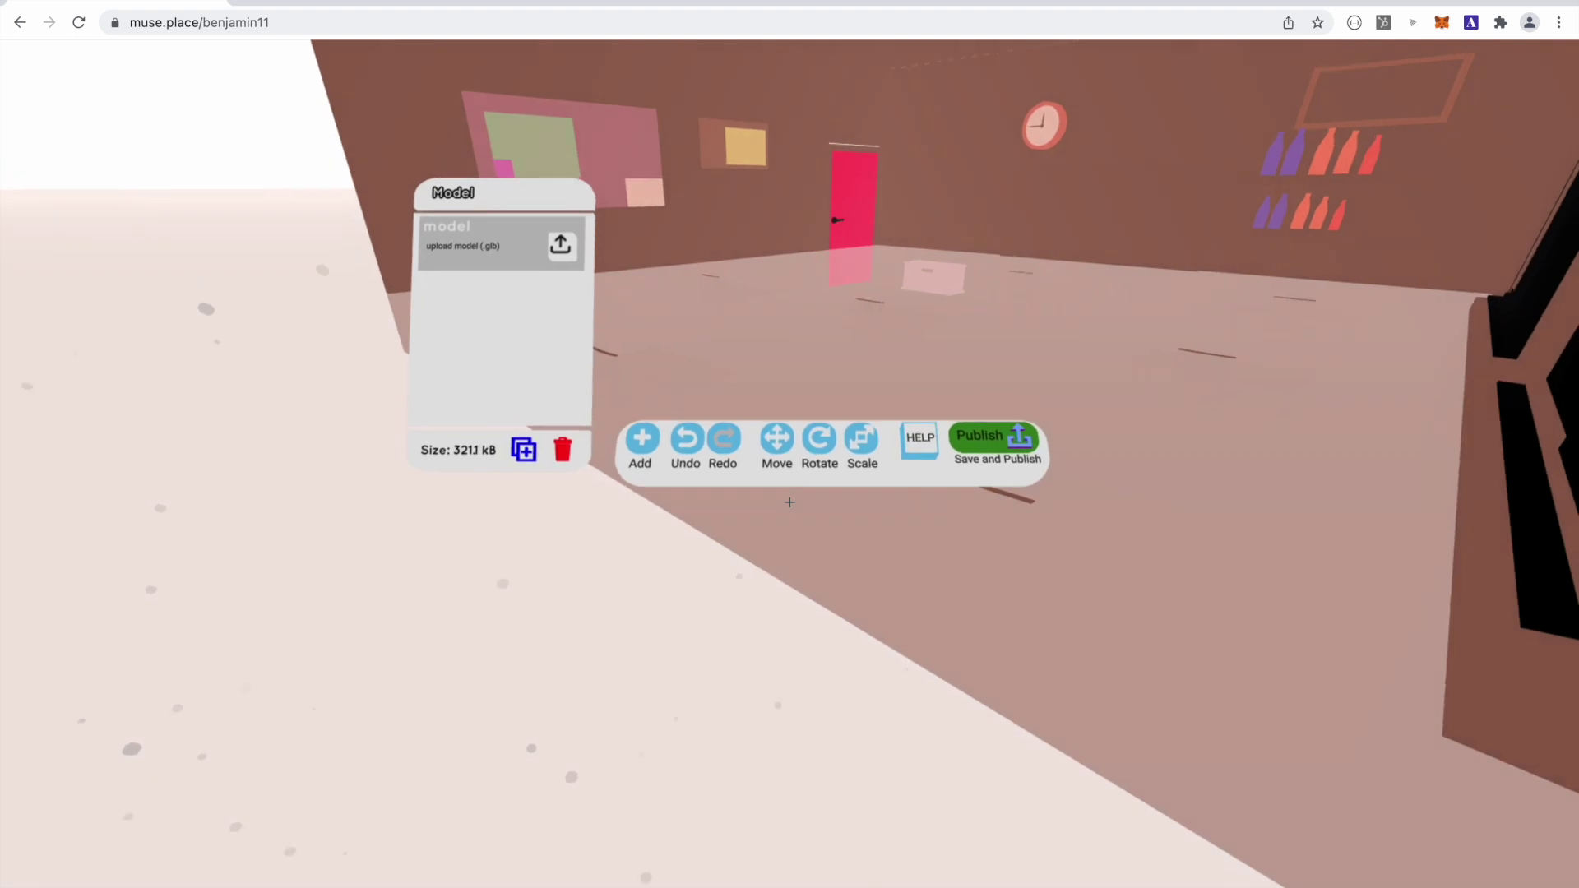
pyautogui.click(790, 501)
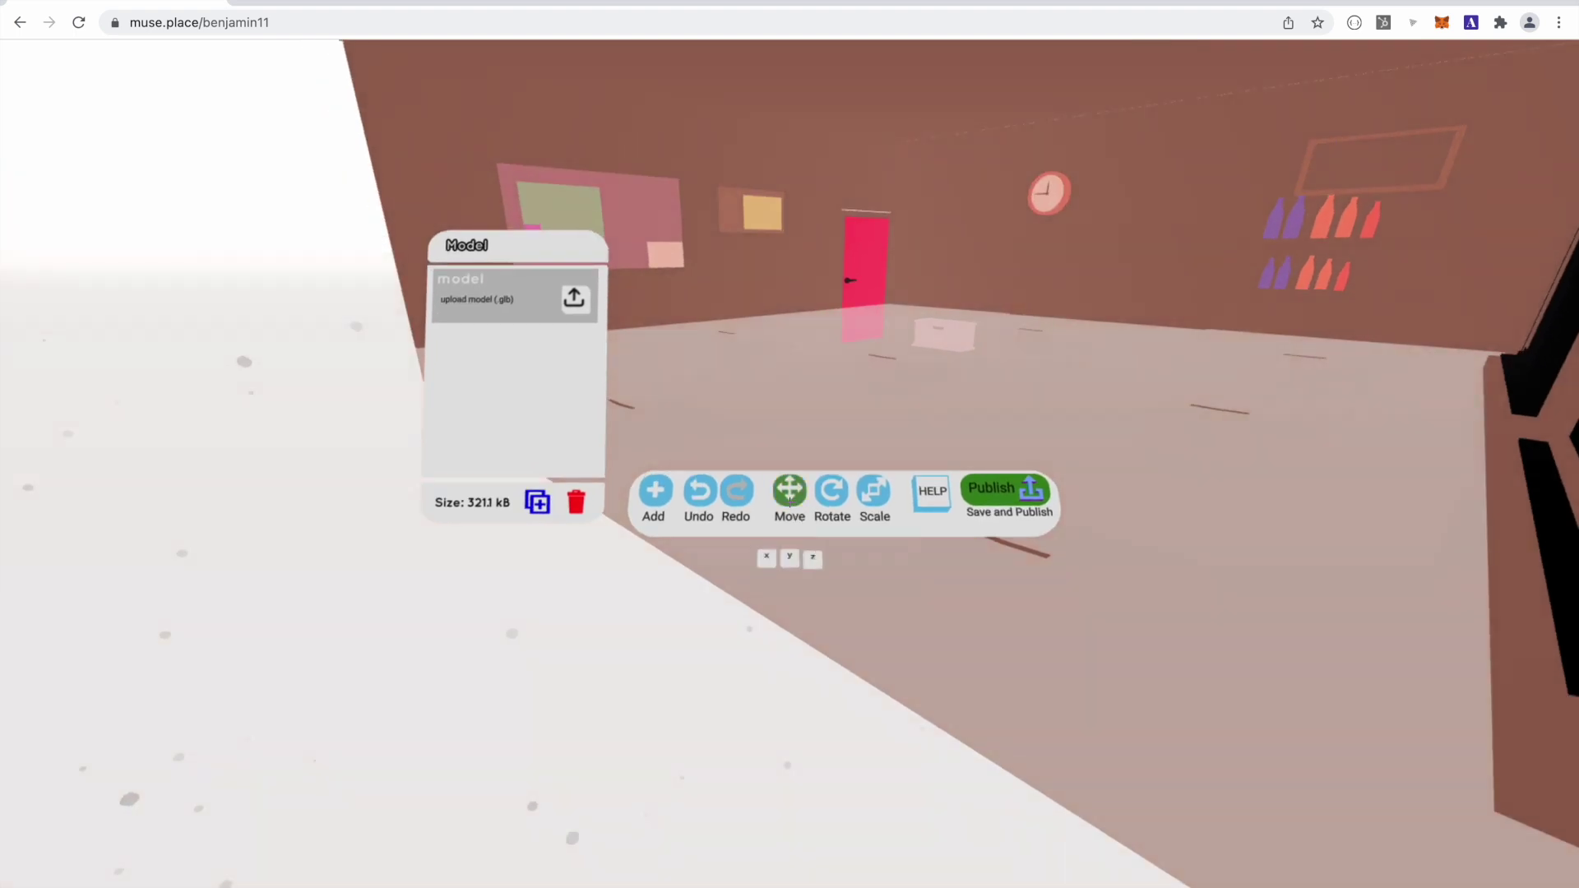
pyautogui.click(789, 502)
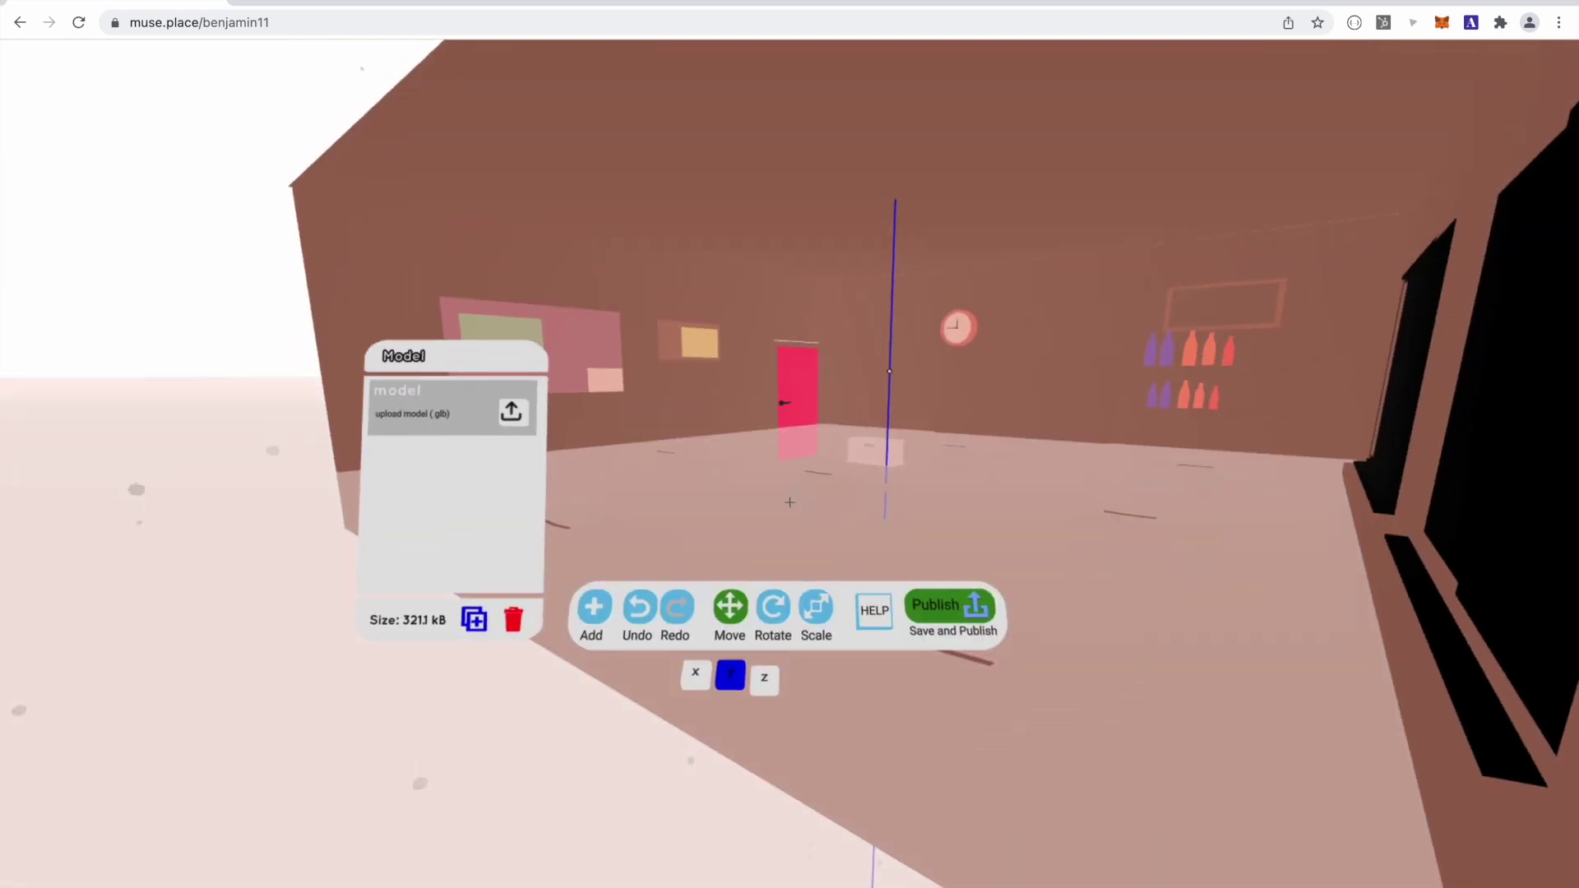
pyautogui.press('d')
pyautogui.press('a')
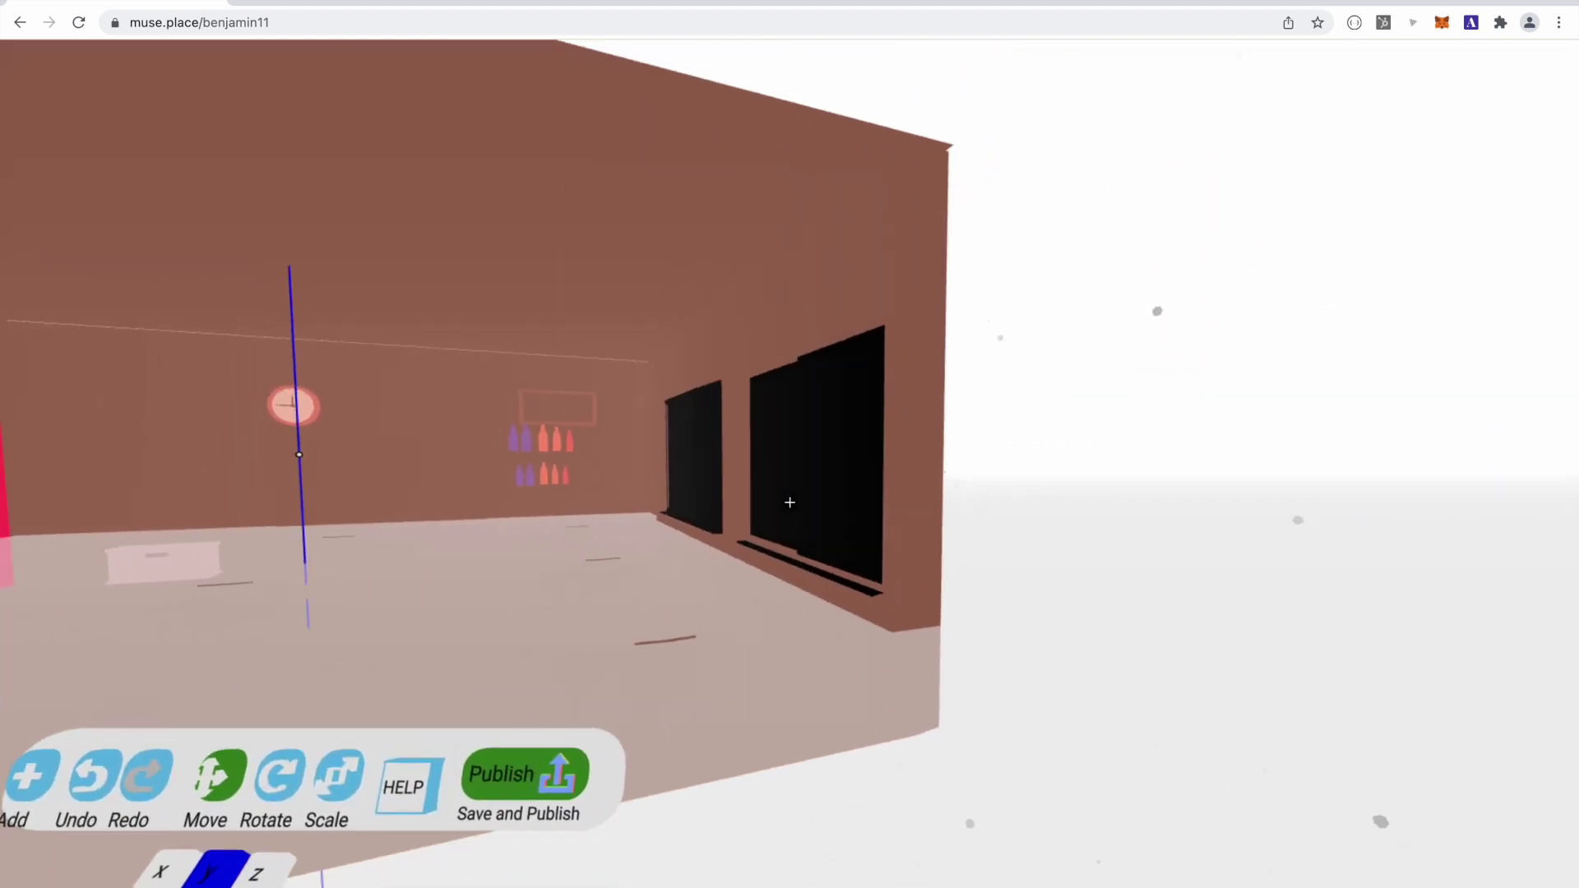
pyautogui.moveTo(790, 503); pyautogui.dragTo(789, 503)
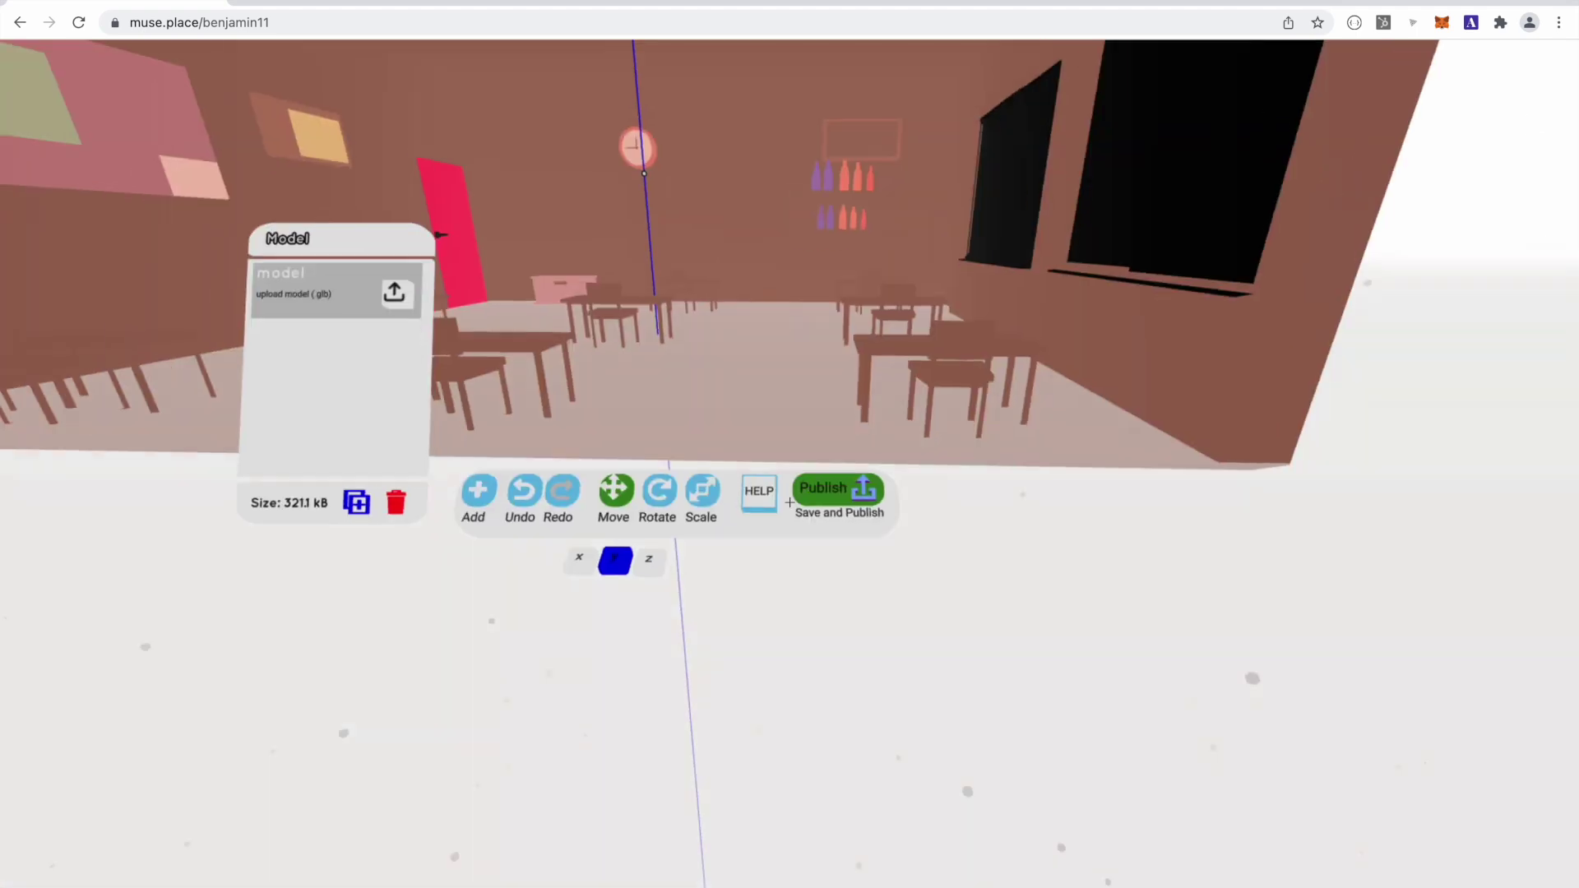
# Check the desks from inside the classroom, then reselect the model and adjust its height again along the Y axis
pyautogui.press('w')
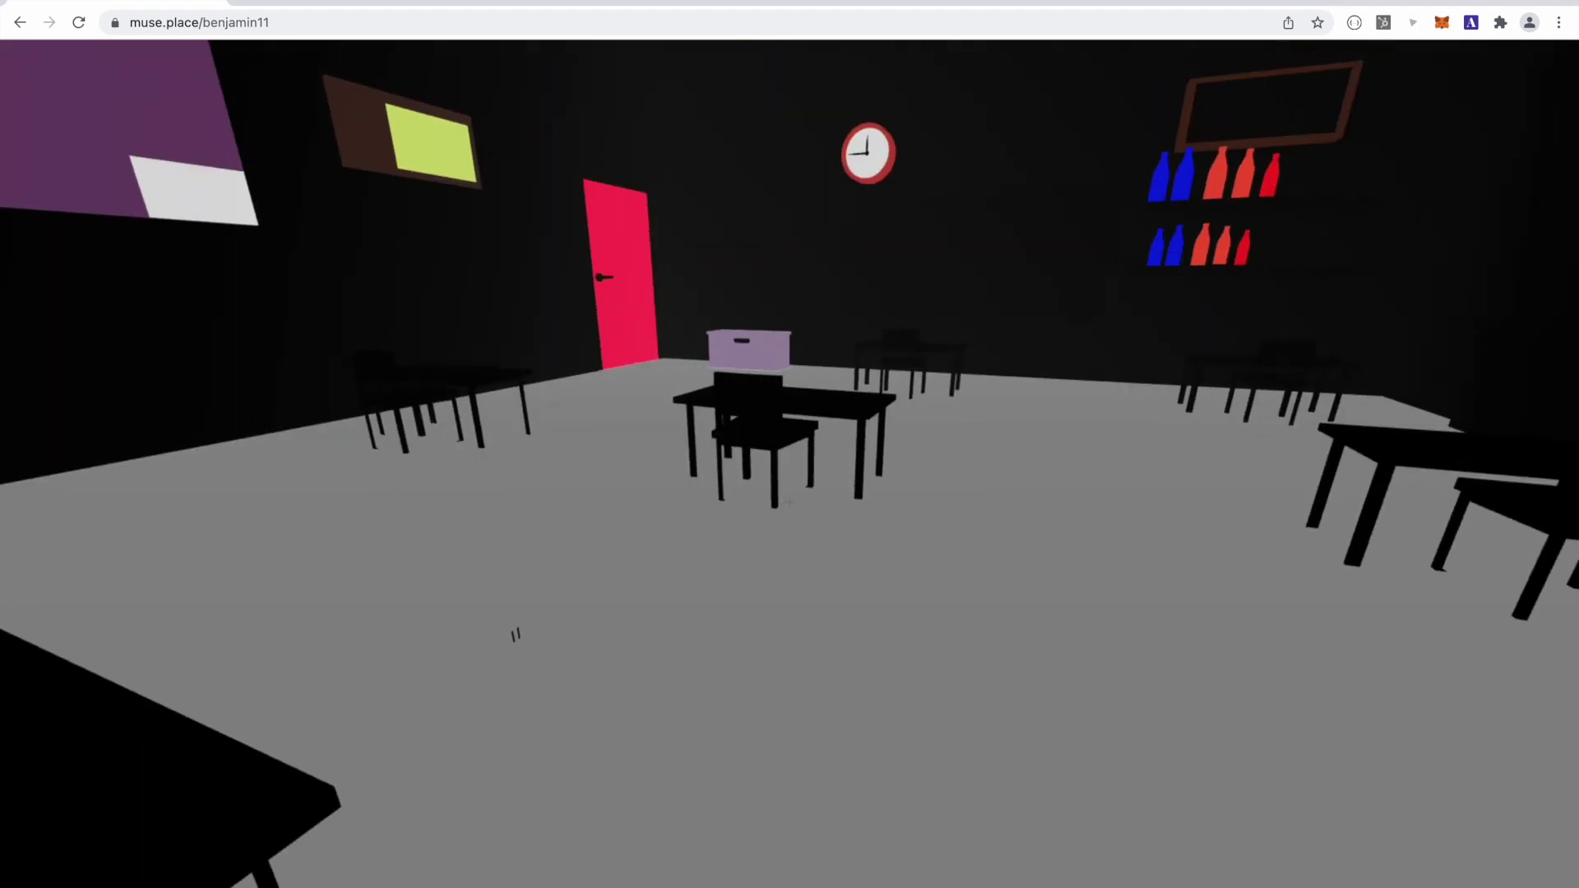
pyautogui.press('s')
pyautogui.press('w')
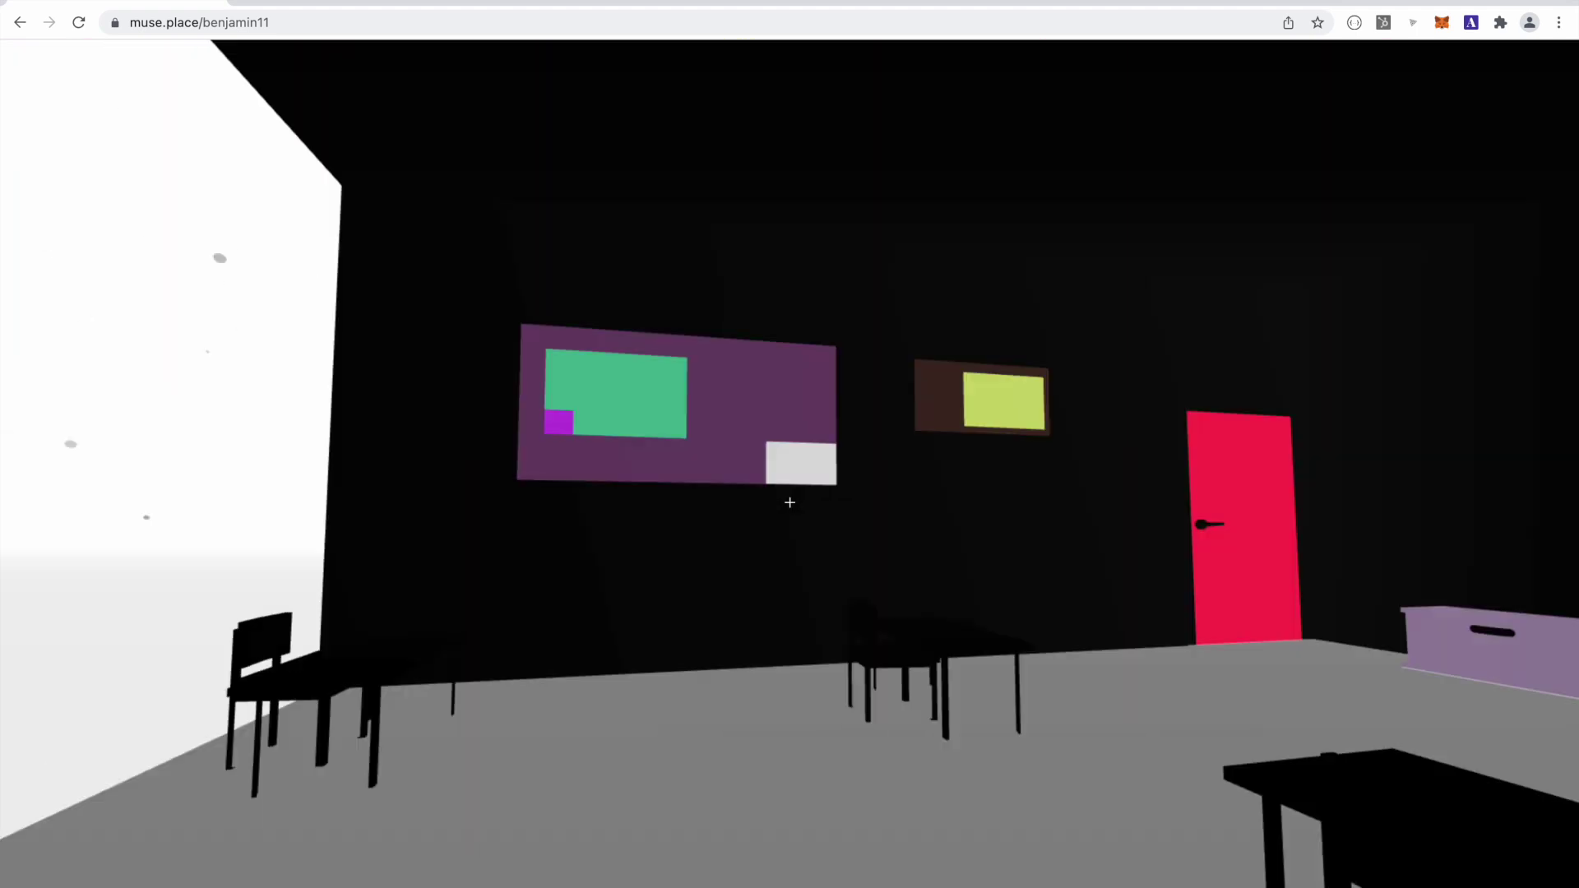
pyautogui.press('s')
pyautogui.press('w')
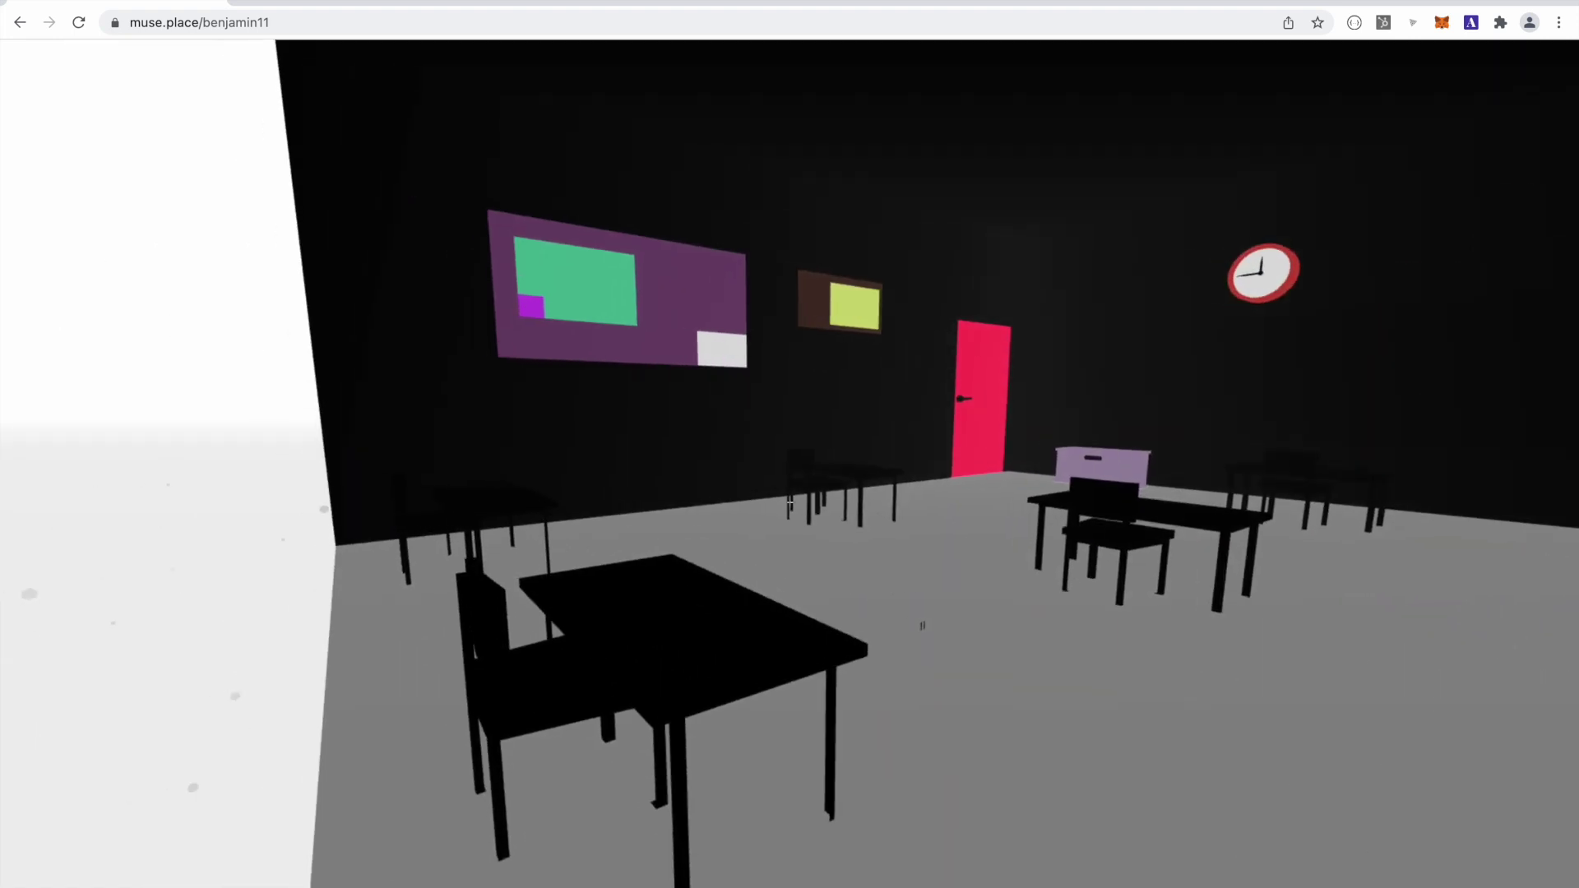
pyautogui.click(790, 502)
pyautogui.press('s')
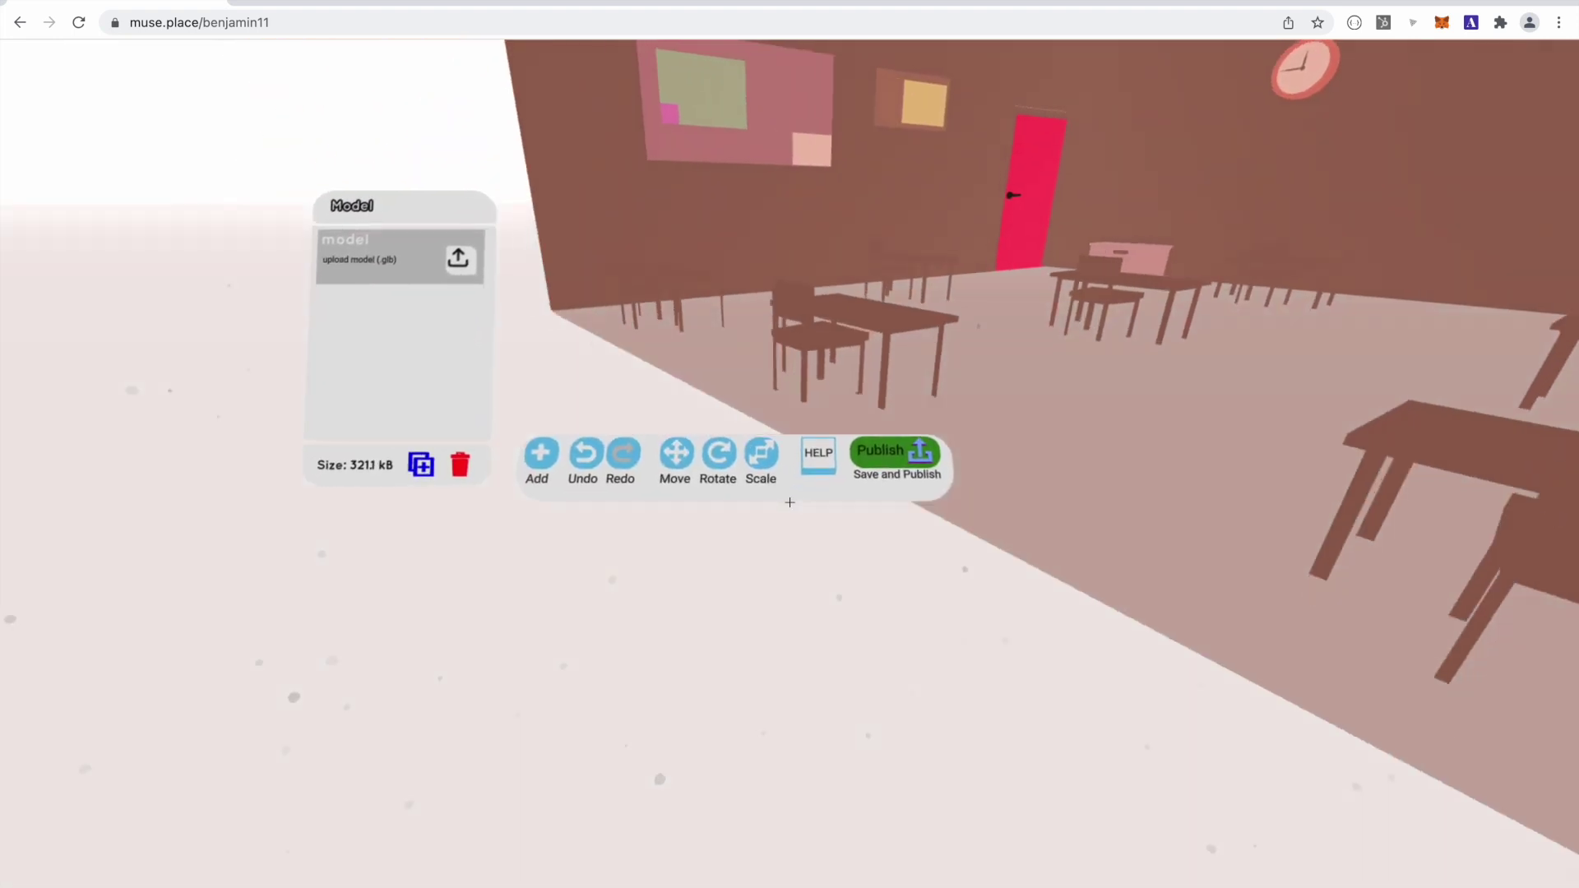
pyautogui.moveTo(789, 502); pyautogui.dragTo(789, 503)
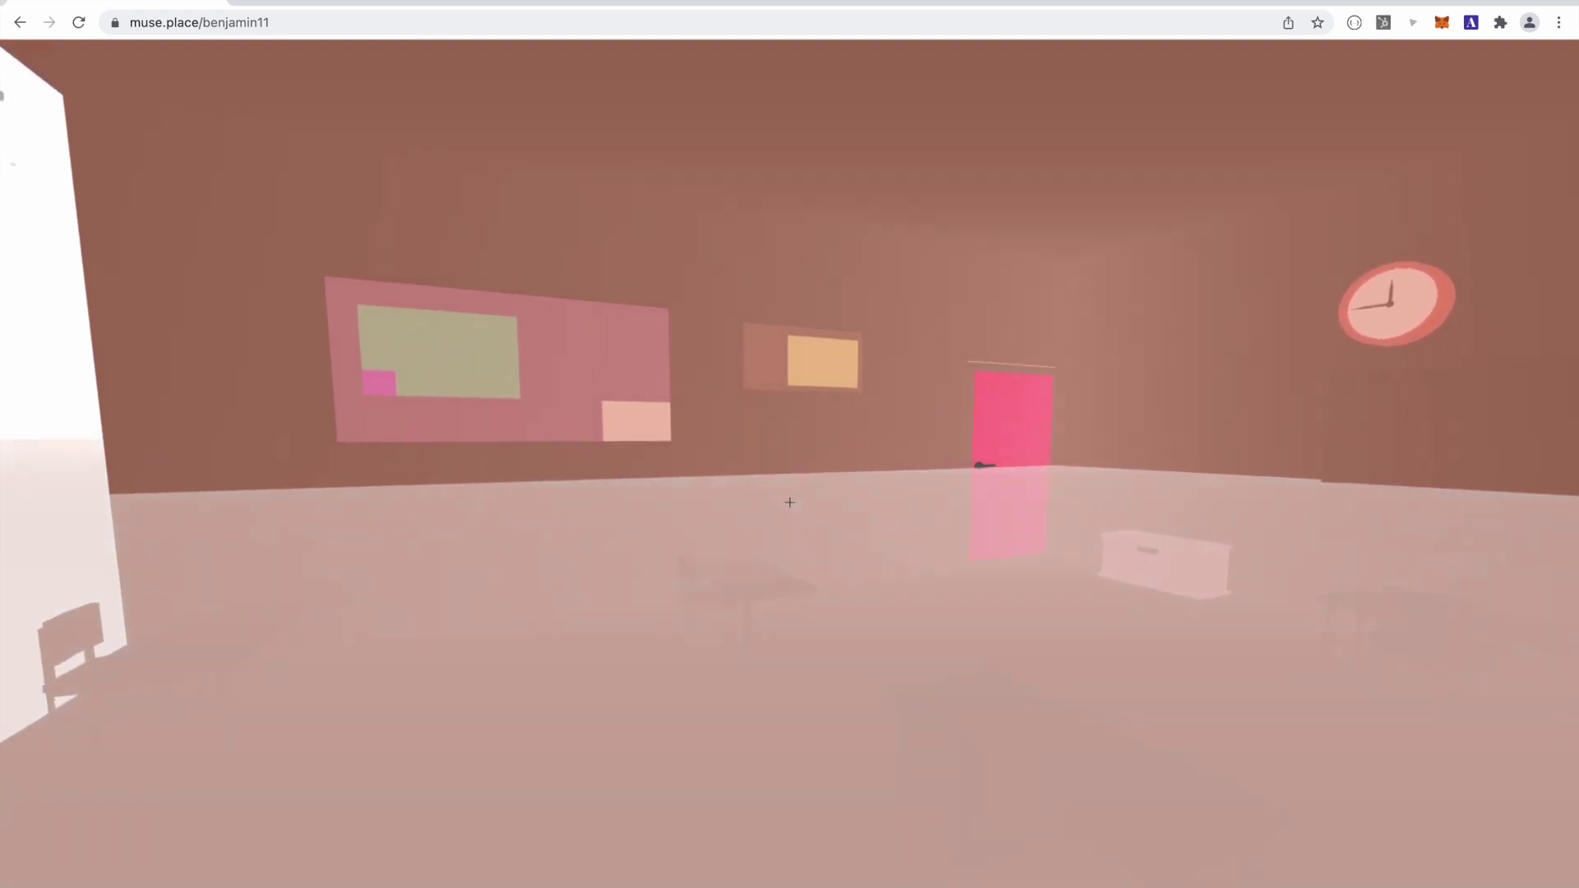
pyautogui.moveTo(789, 502); pyautogui.dragTo(790, 502)
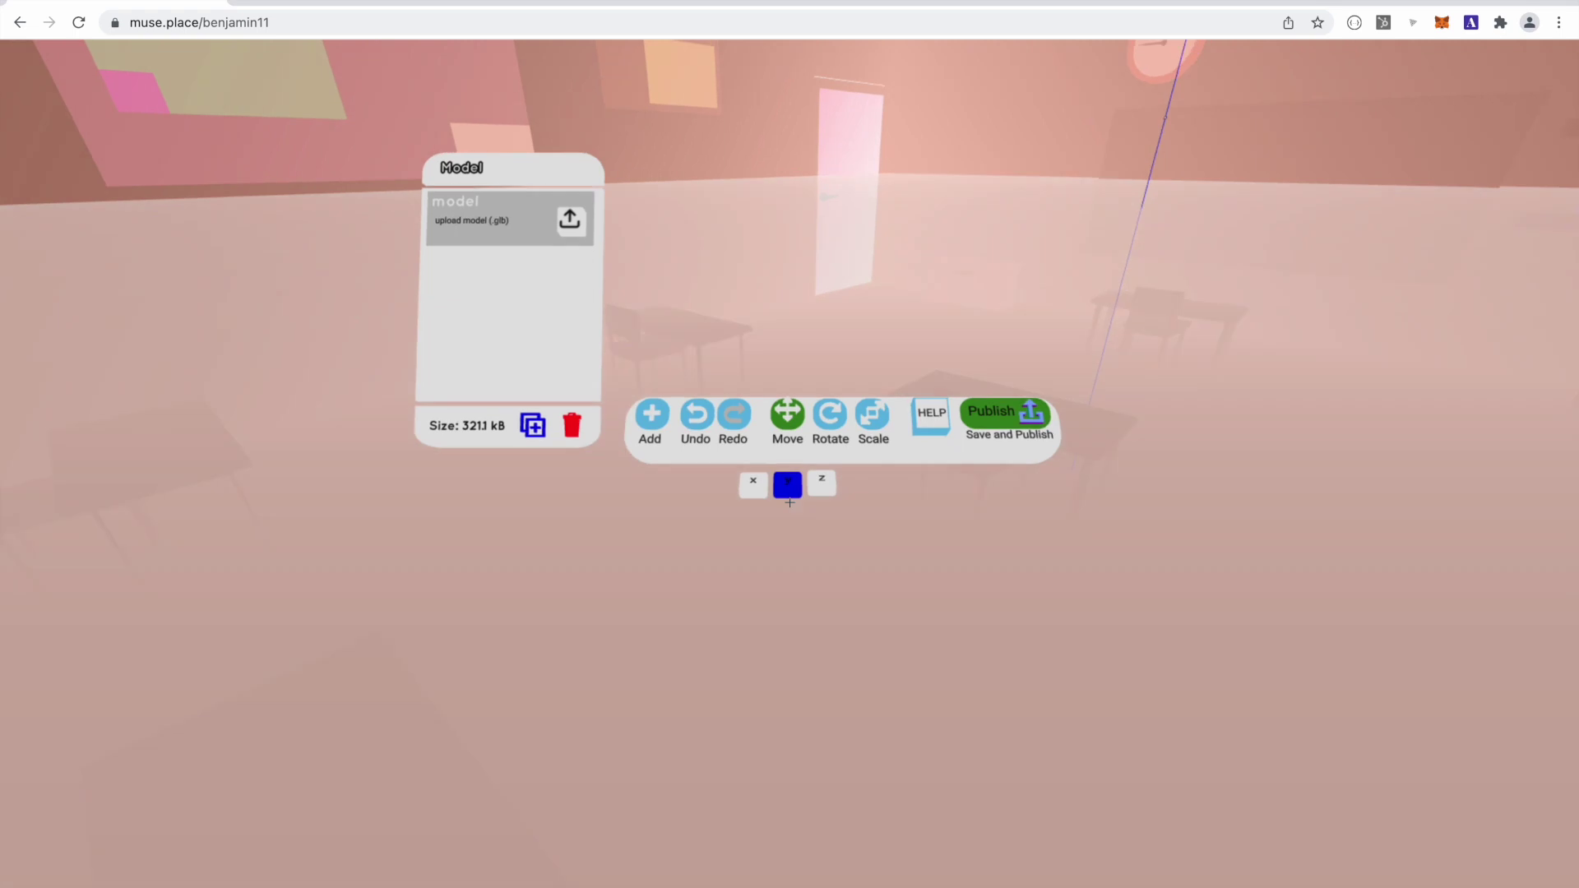
# Reposition the classroom model further with the Move tool, working from its open side and using the Z and Y axes
pyautogui.press('s')
pyautogui.click(790, 502)
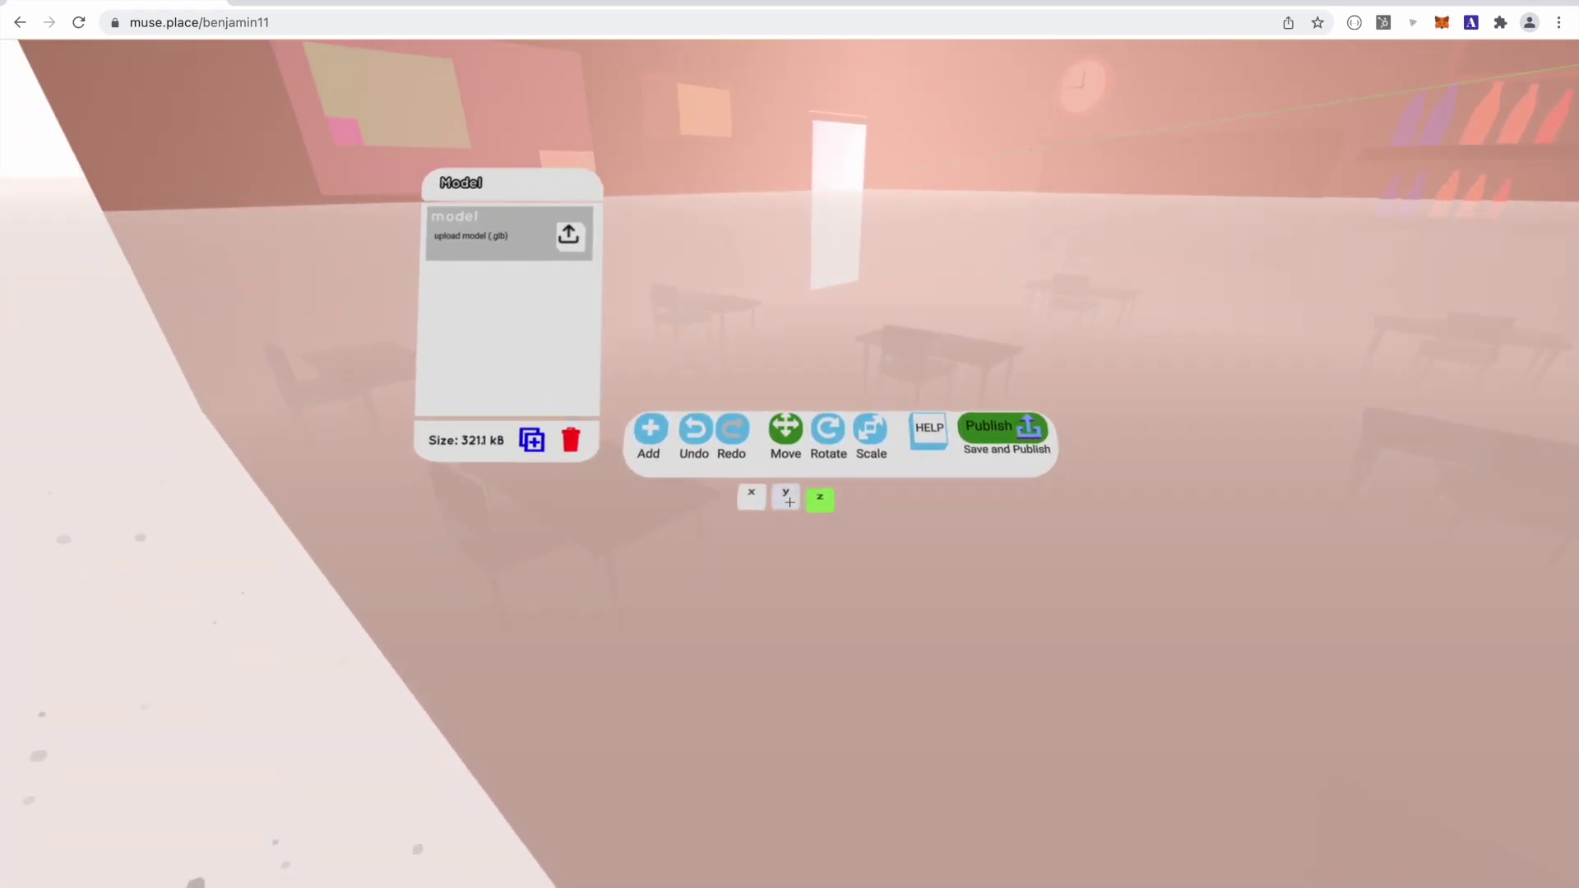
pyautogui.press('s')
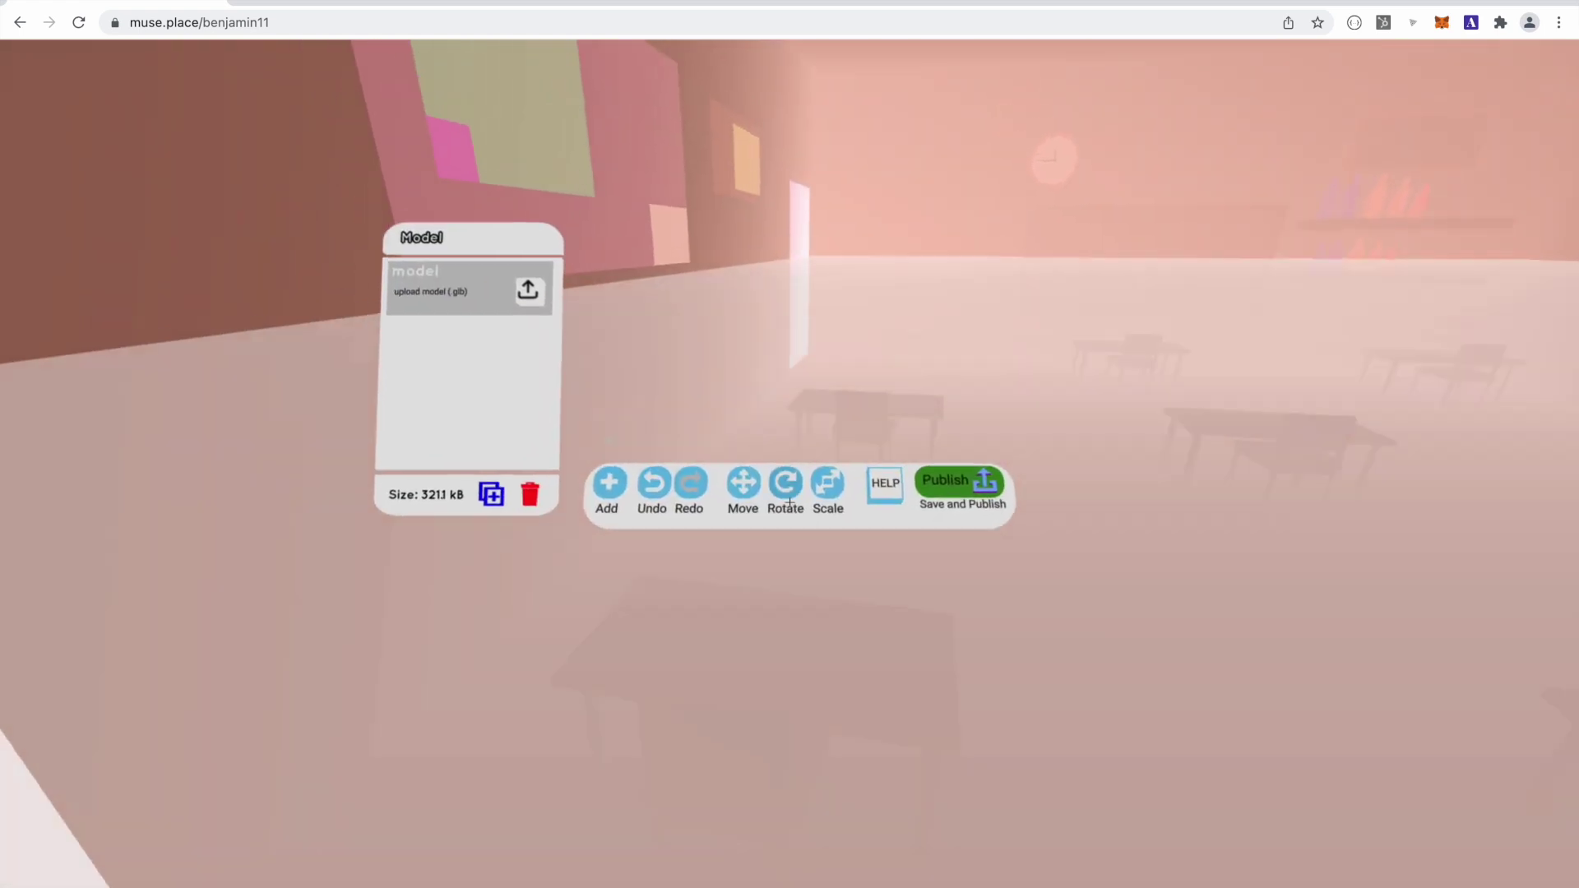
pyautogui.click(788, 498)
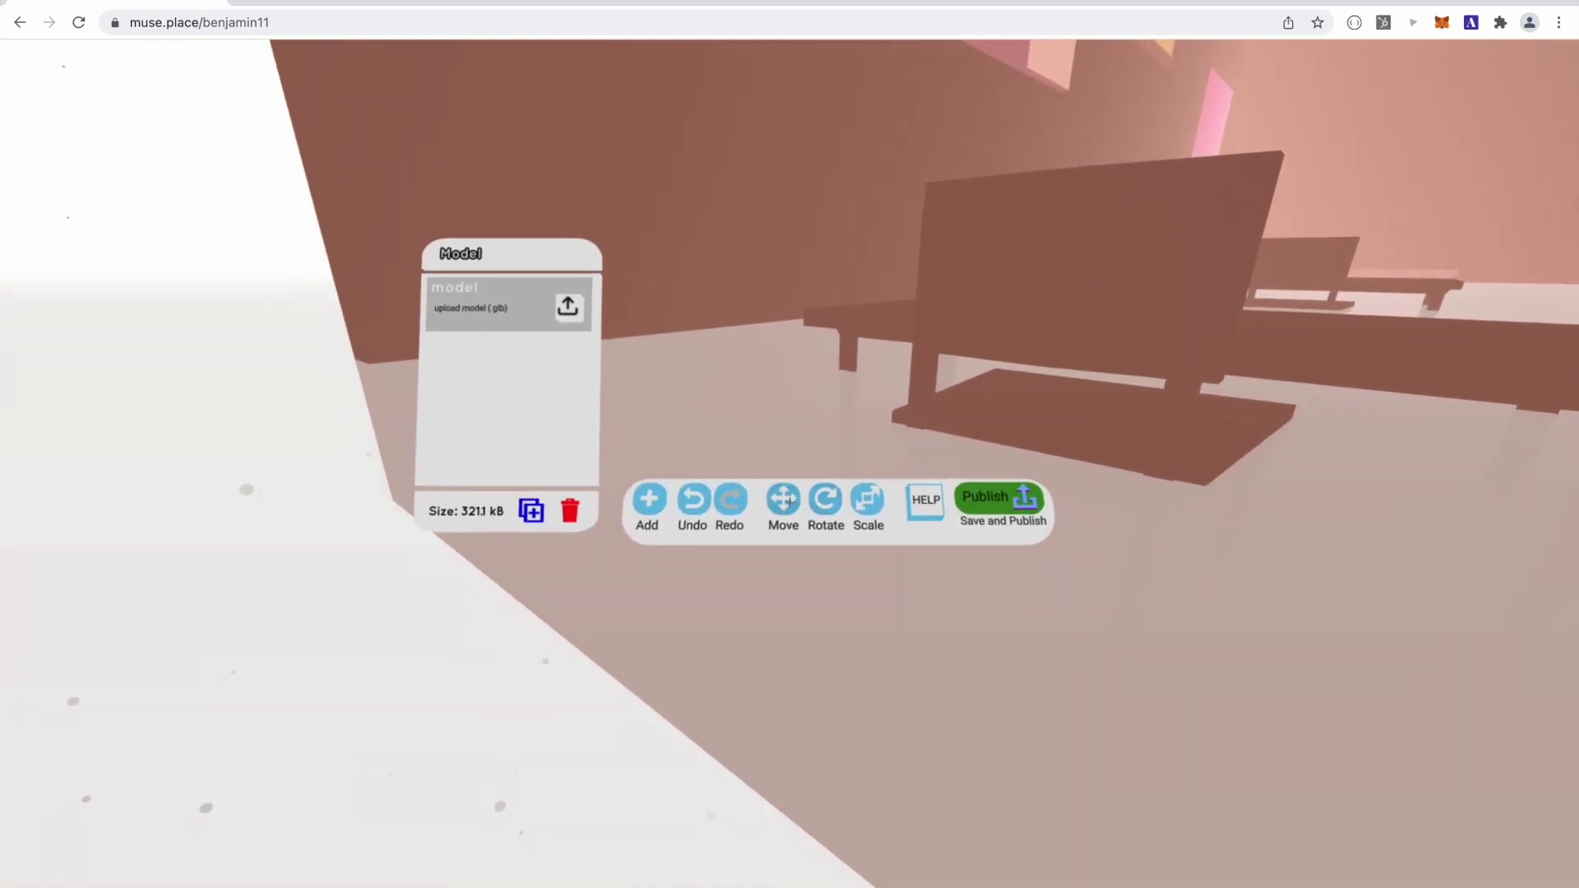
pyautogui.click(789, 503)
pyautogui.click(791, 500)
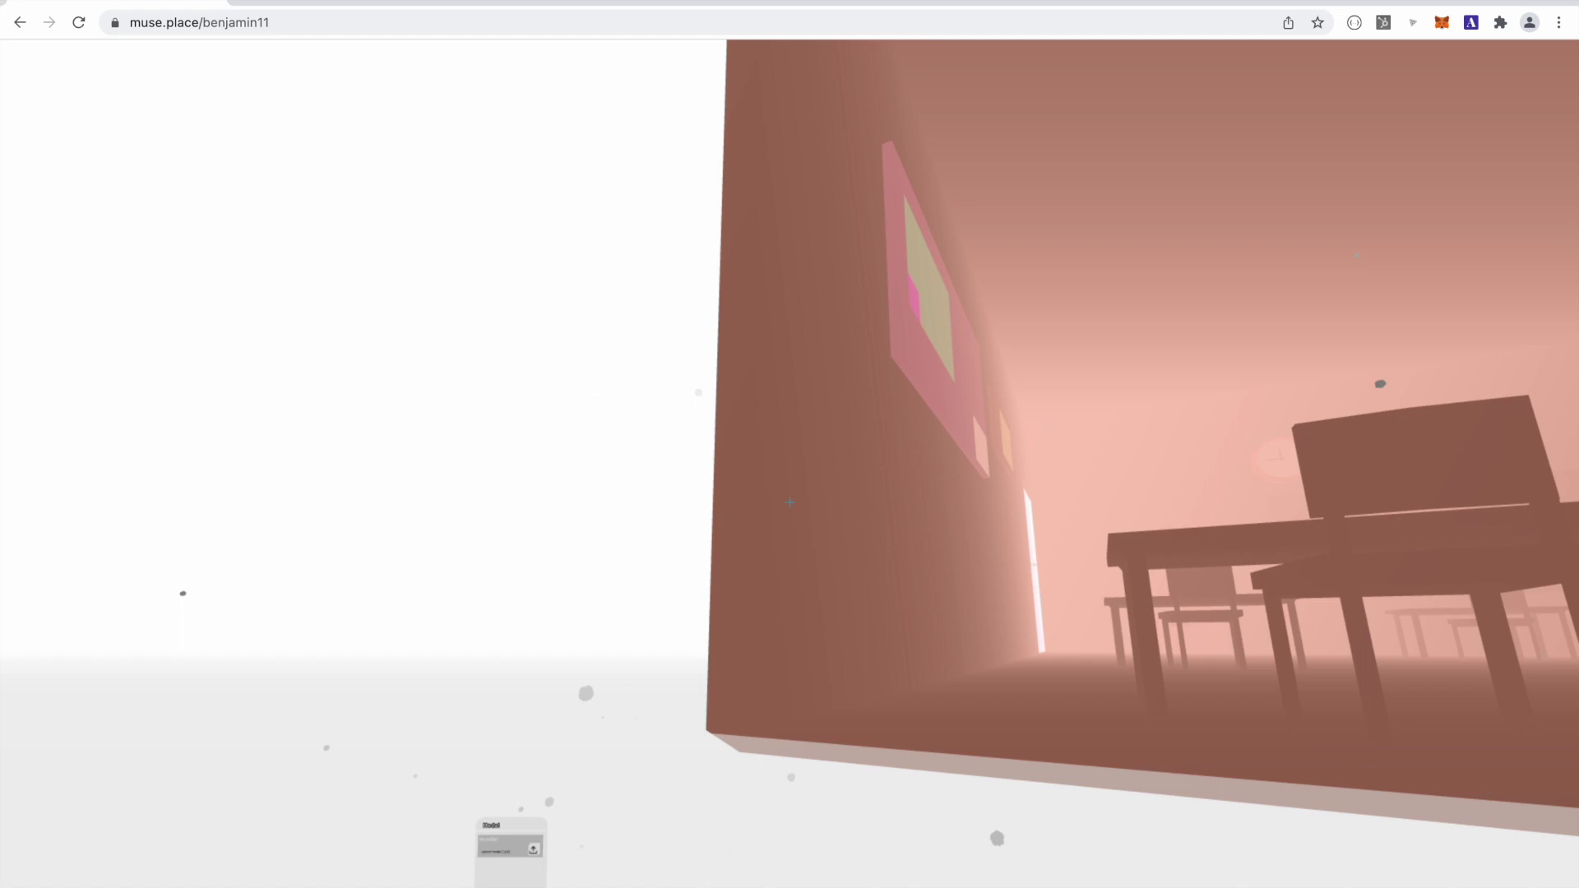
# Walk through the classroom's interior past the desks and into the narrow passage to examine how the floor sits
pyautogui.press('w')
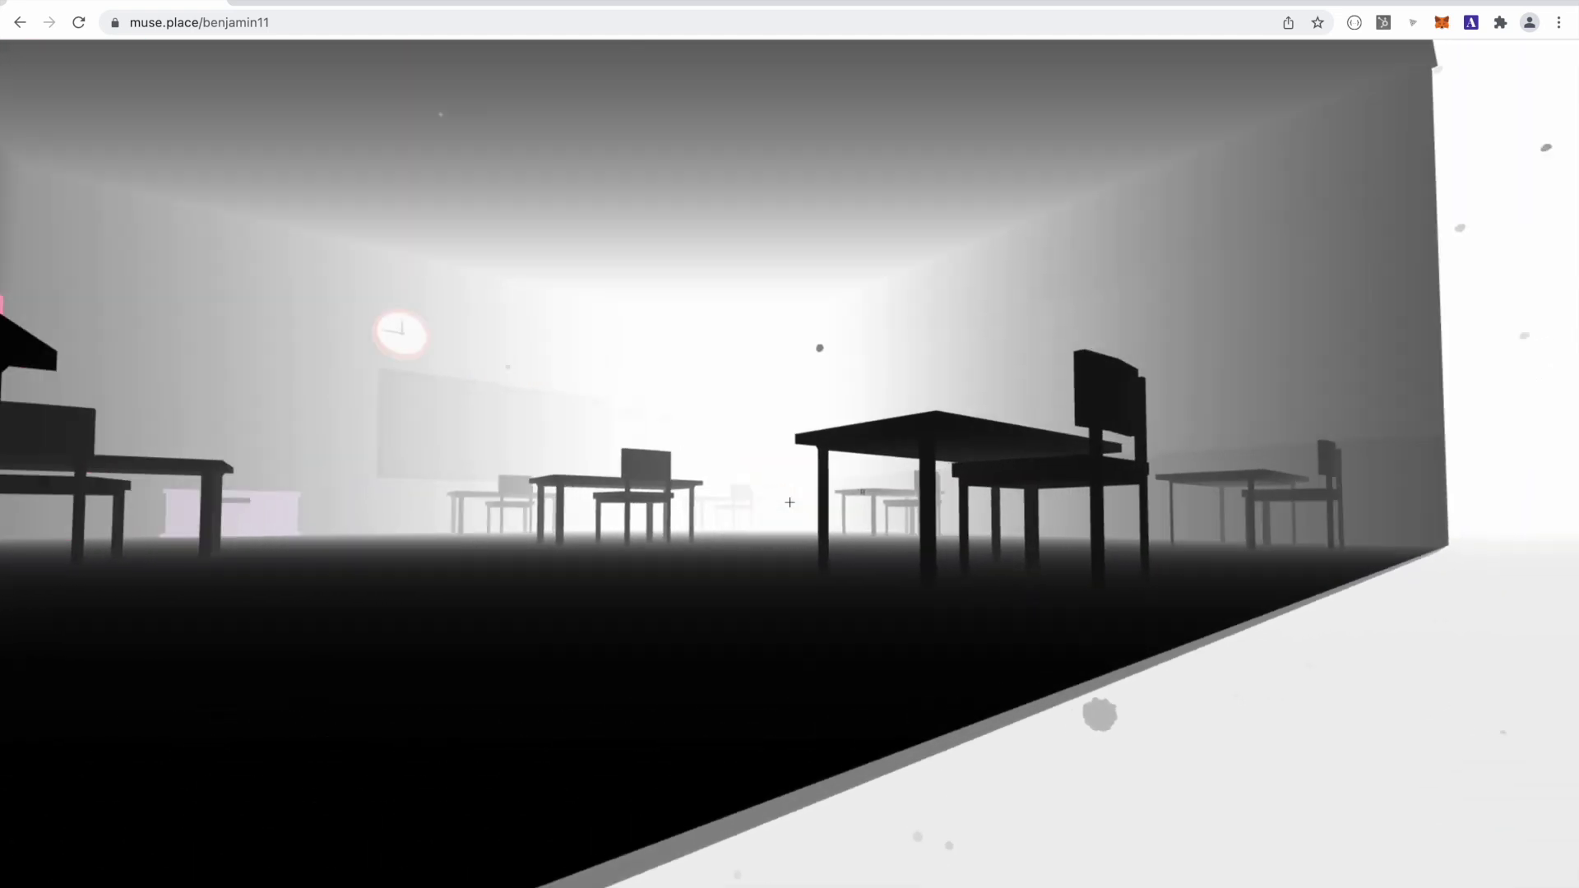
pyautogui.press('w')
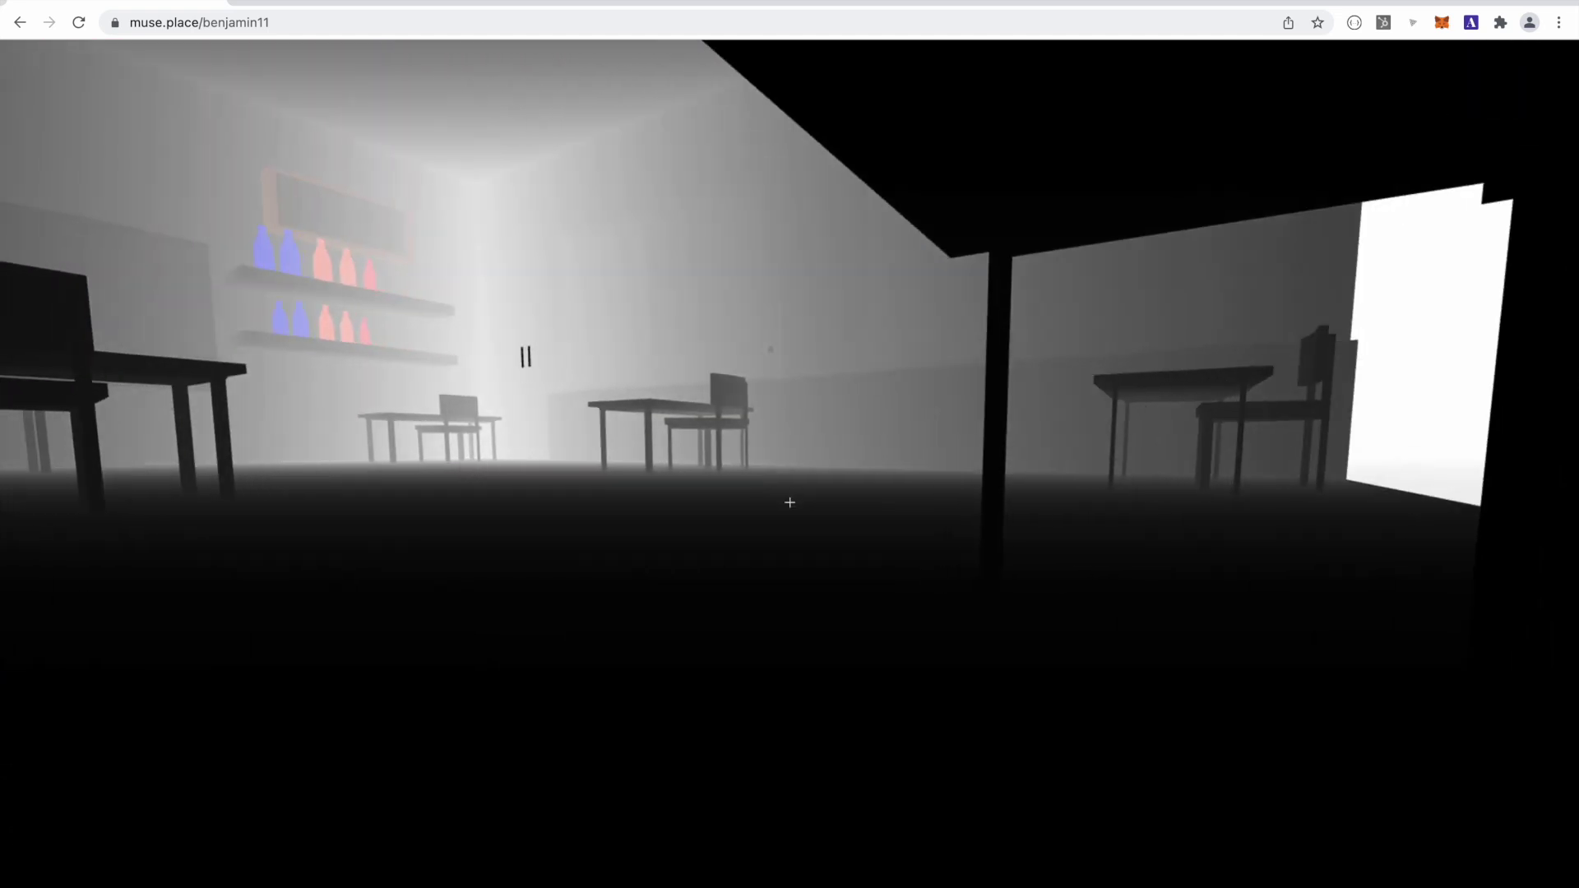
pyautogui.press('w')
pyautogui.press('d')
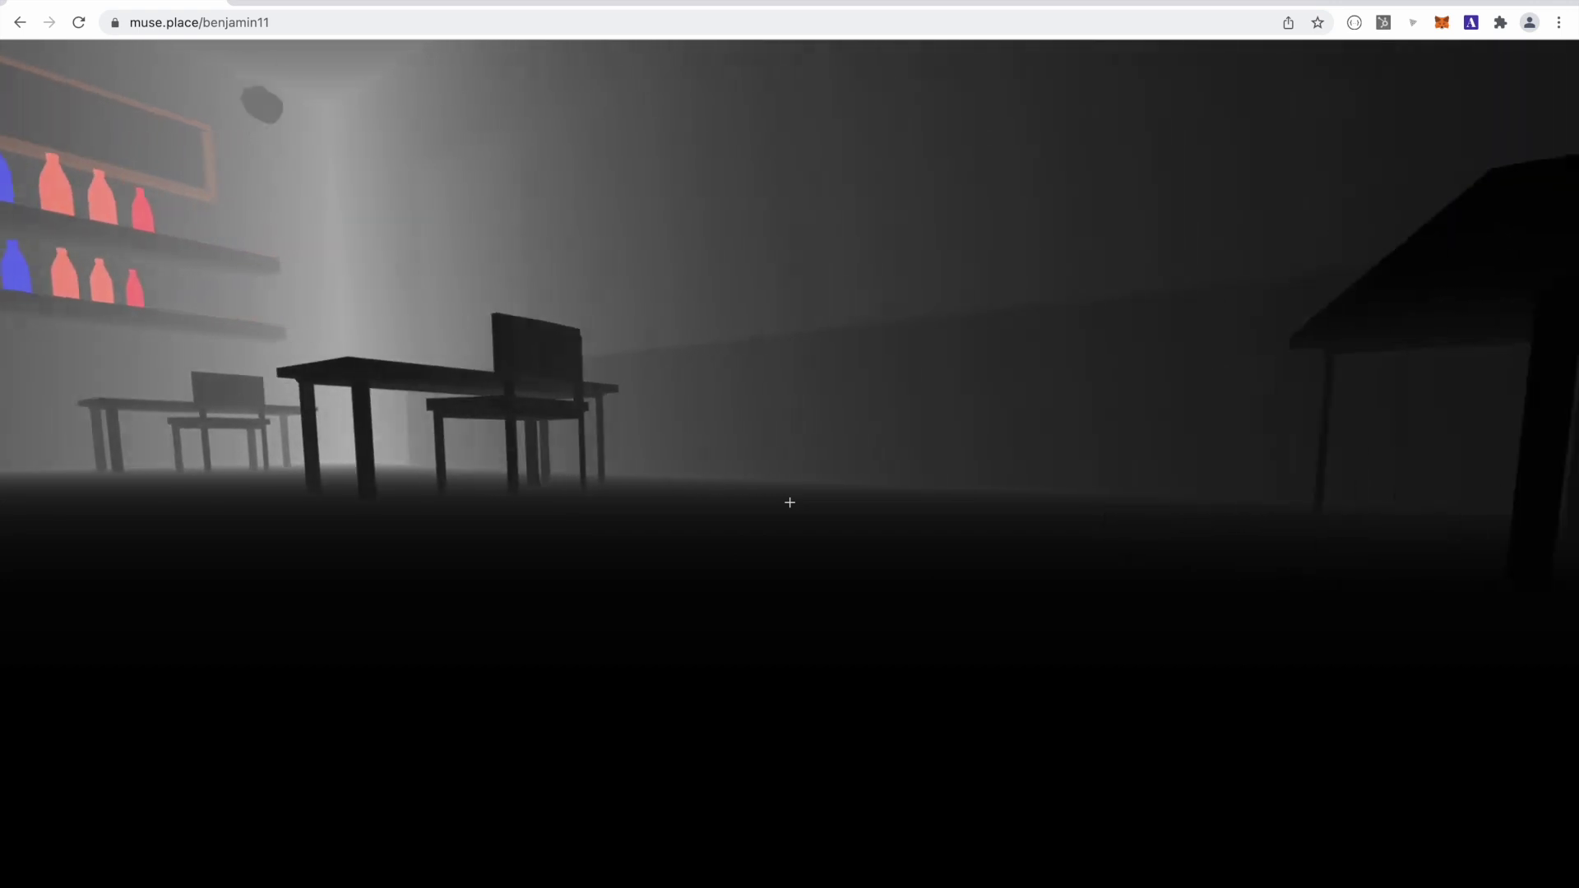
pyautogui.press('w')
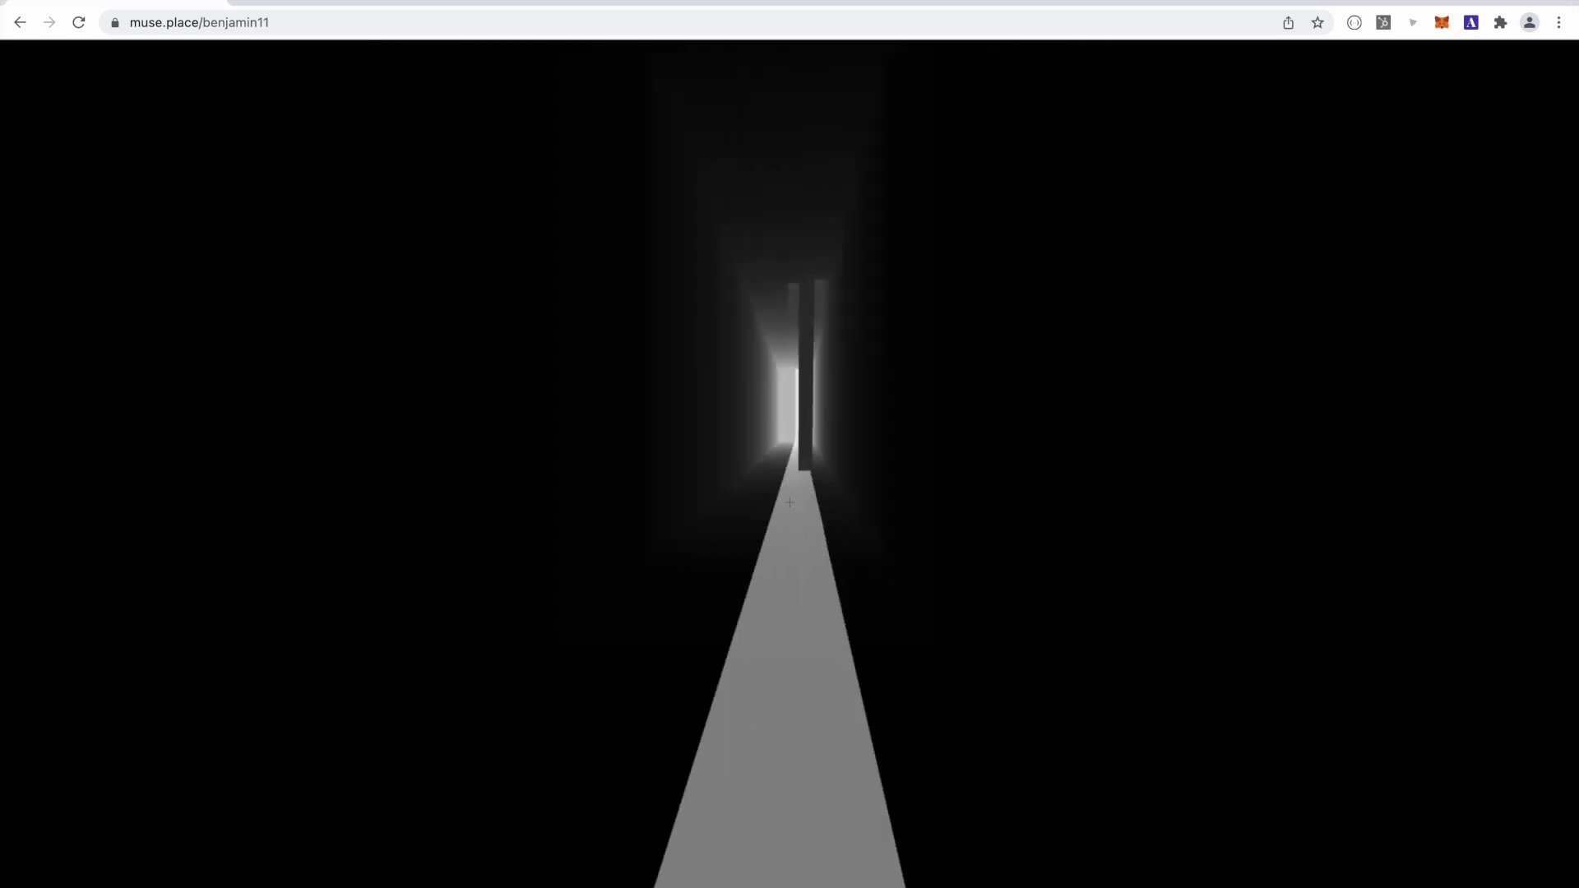
pyautogui.press('w')
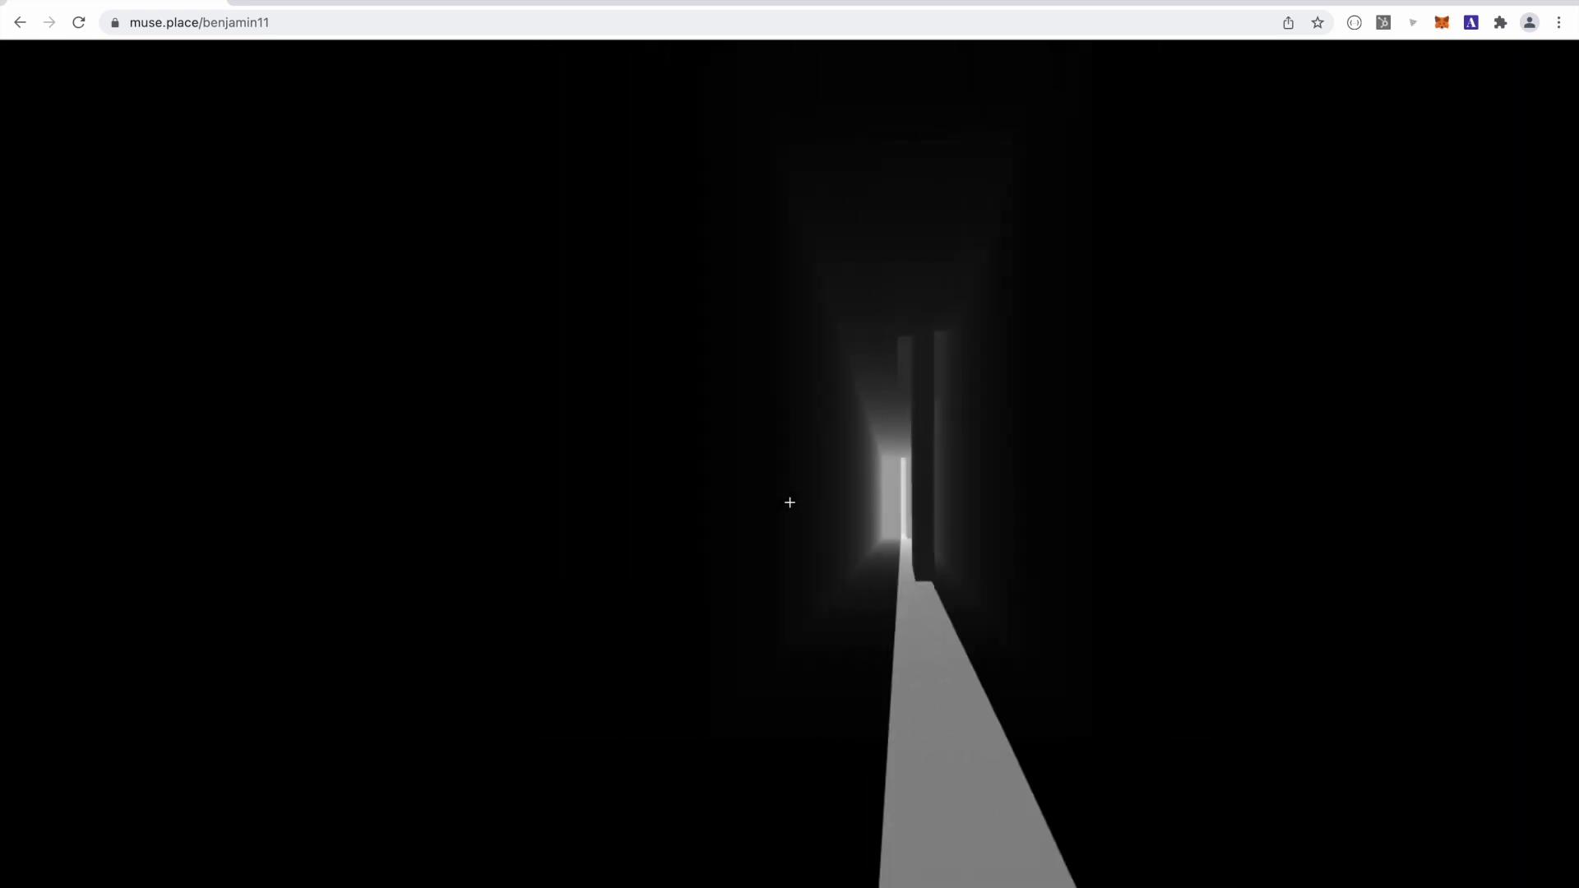
# Examine the classroom's open edge and outer wall corner from outside, stepping closer and back
pyautogui.press('a')
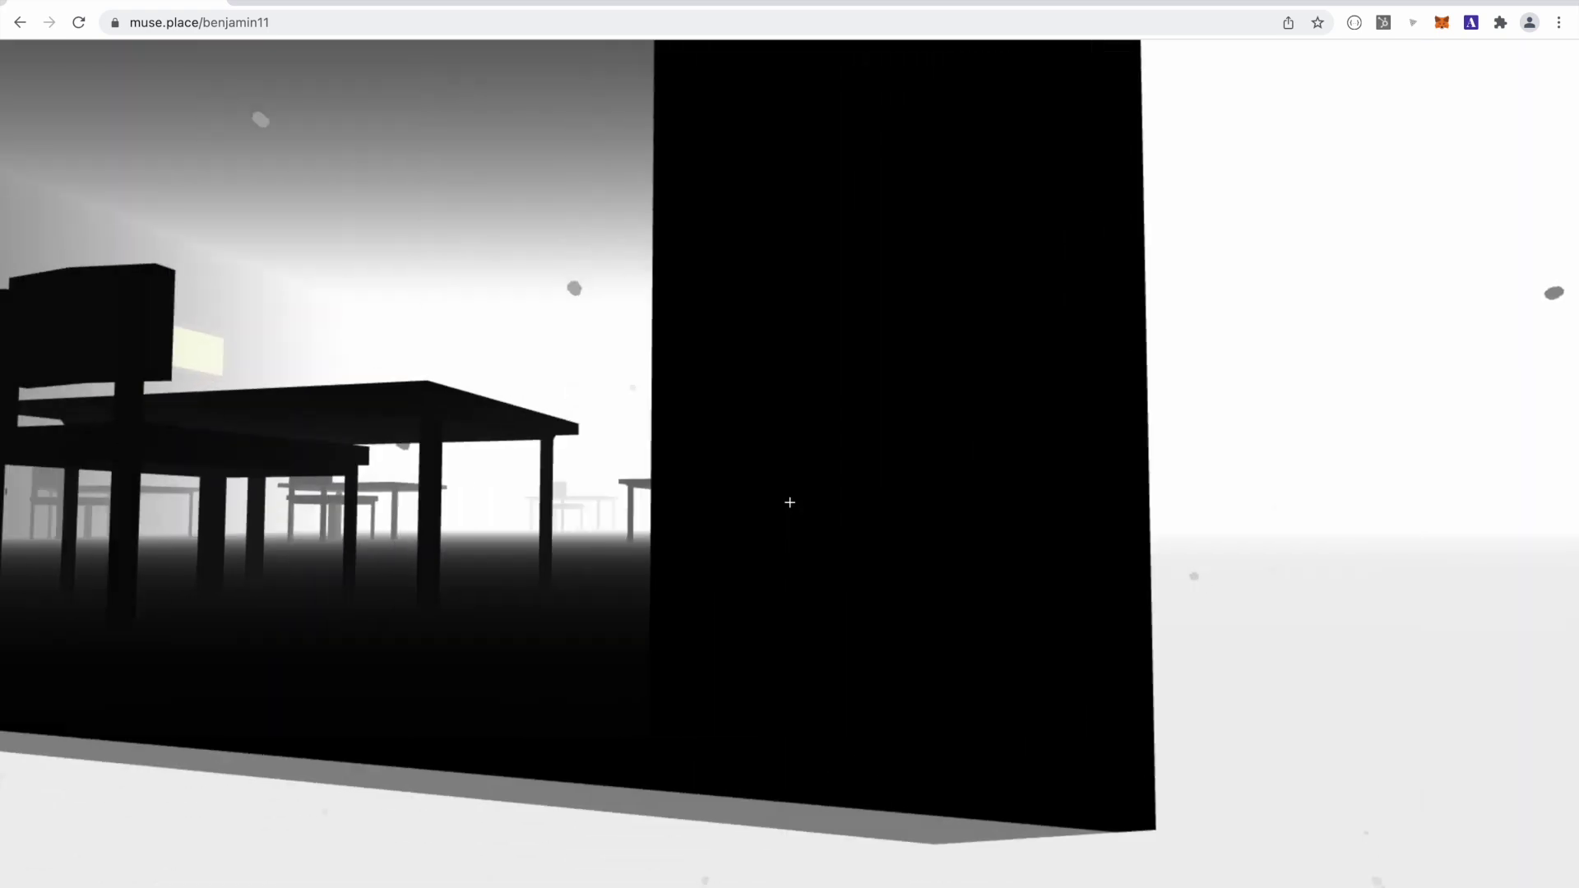
pyautogui.press('w')
pyautogui.press('s')
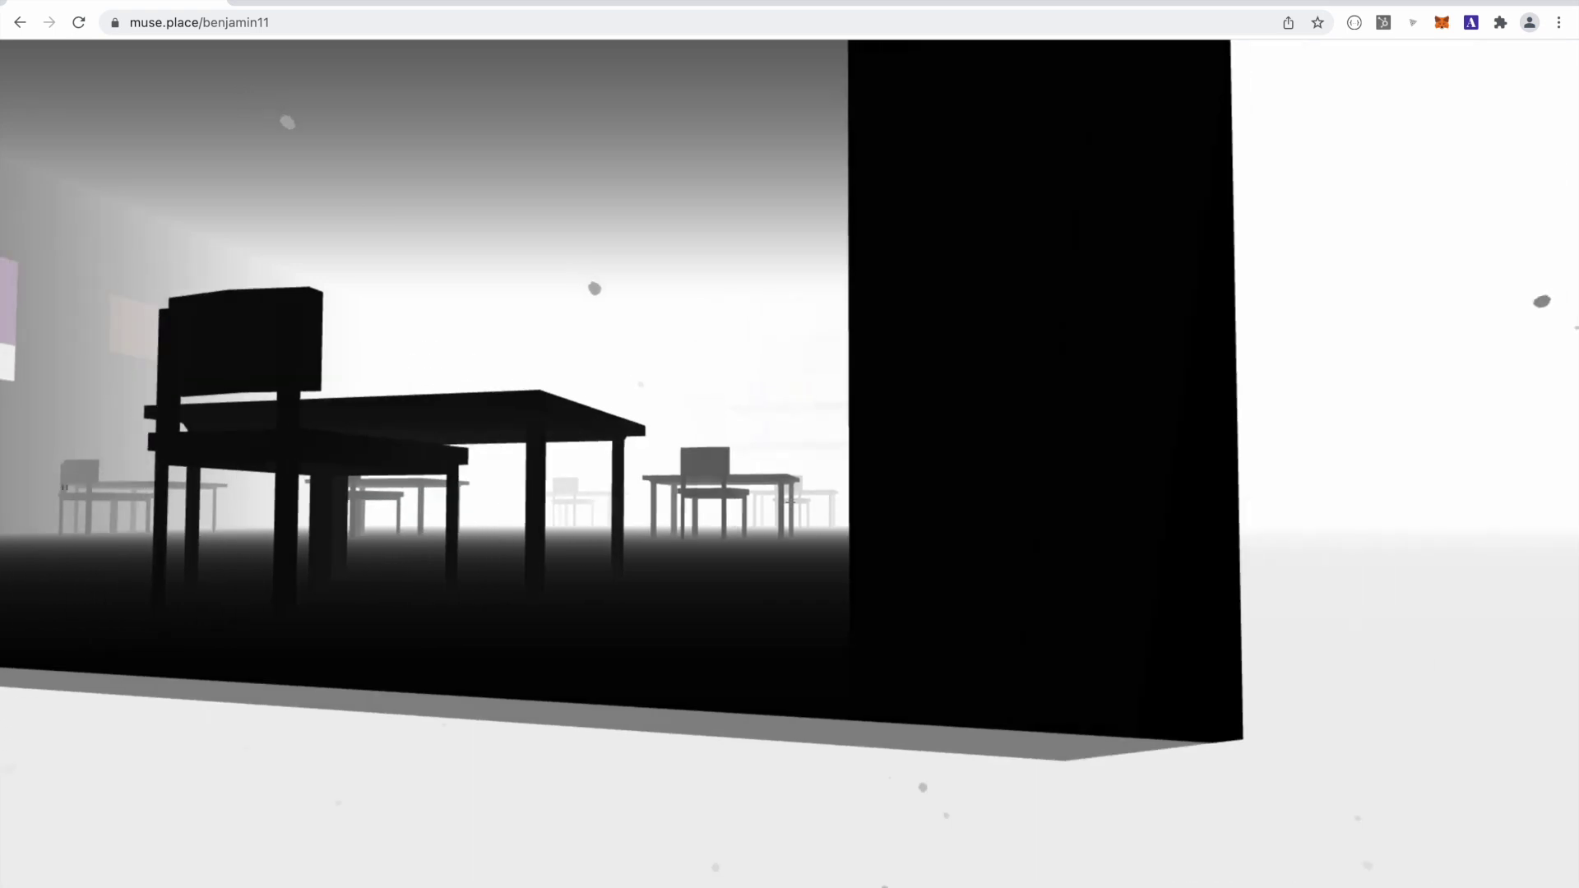
pyautogui.press('w')
pyautogui.press('s')
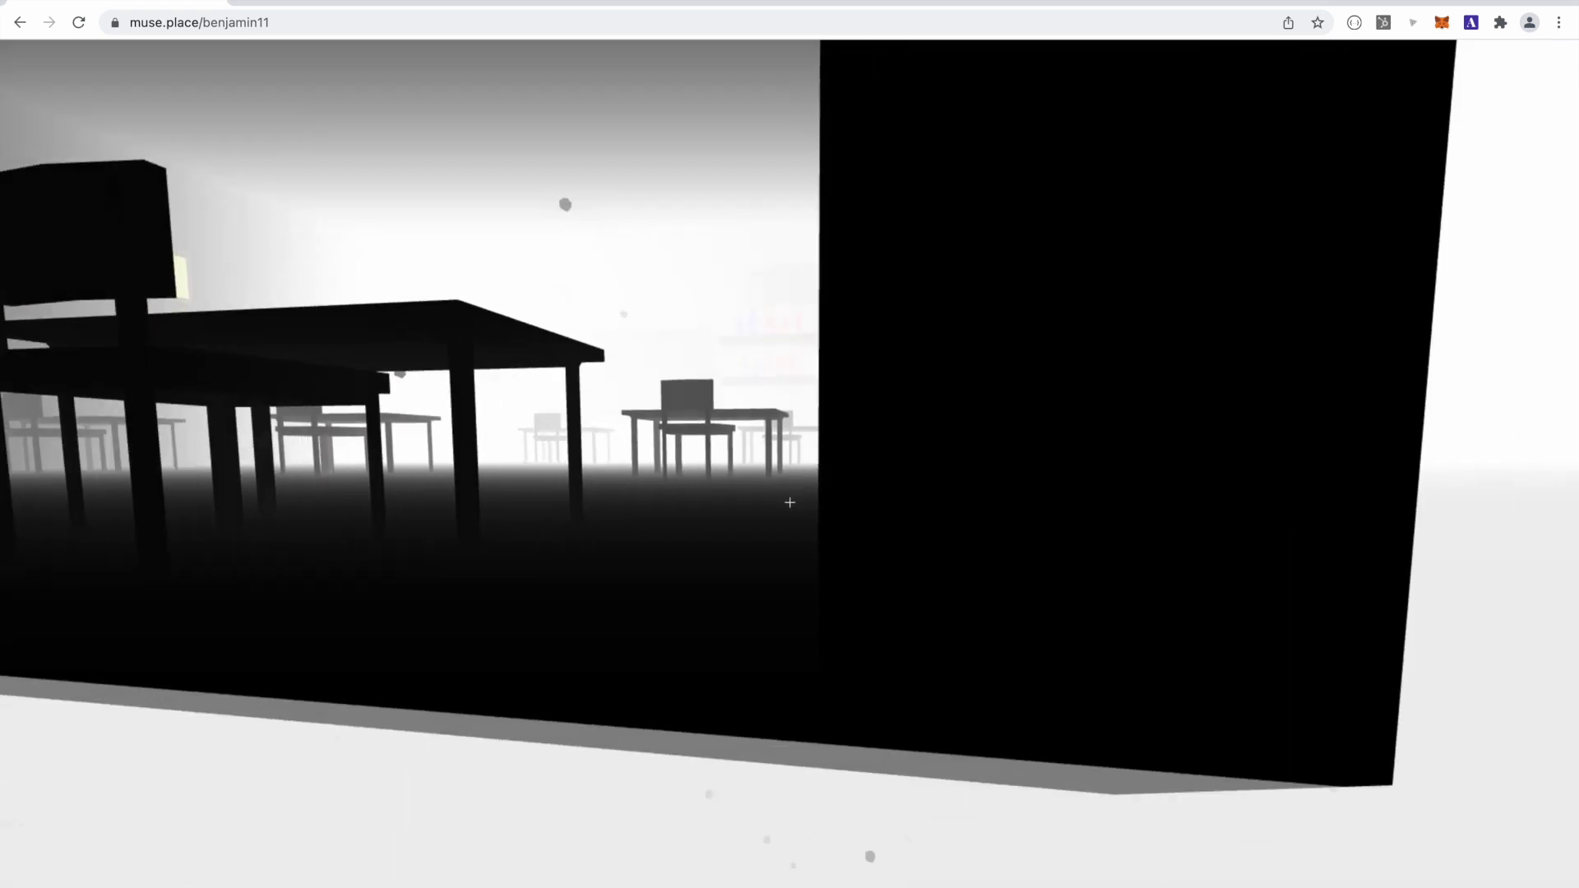
pyautogui.press('w')
pyautogui.press('s')
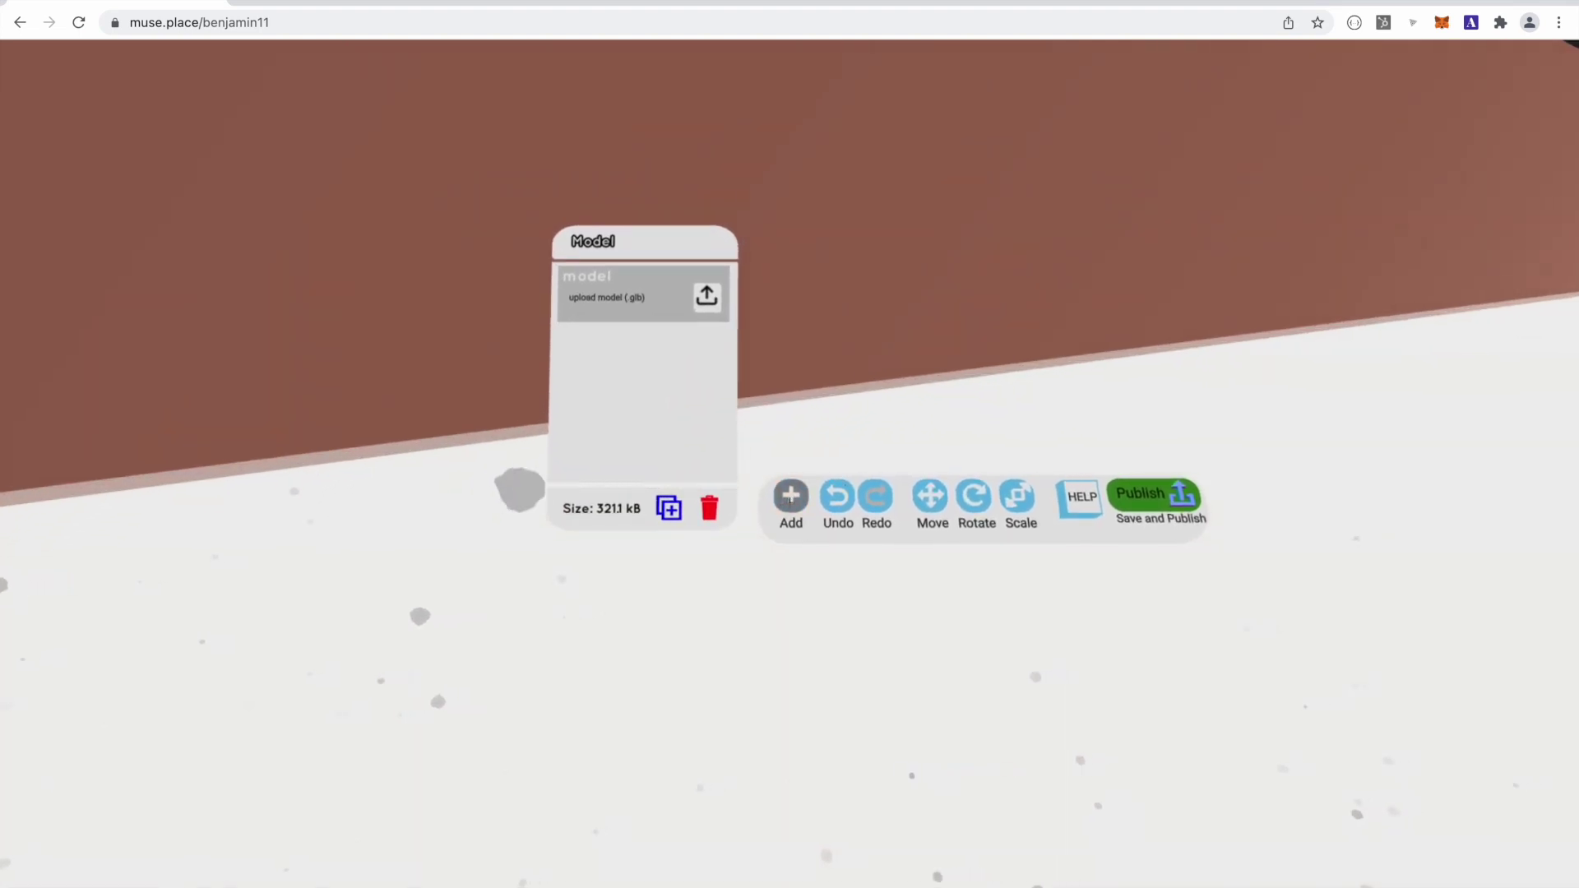
# Add a Media object in front of the classroom's outer wall and back away to view it with its settings
pyautogui.click(790, 496)
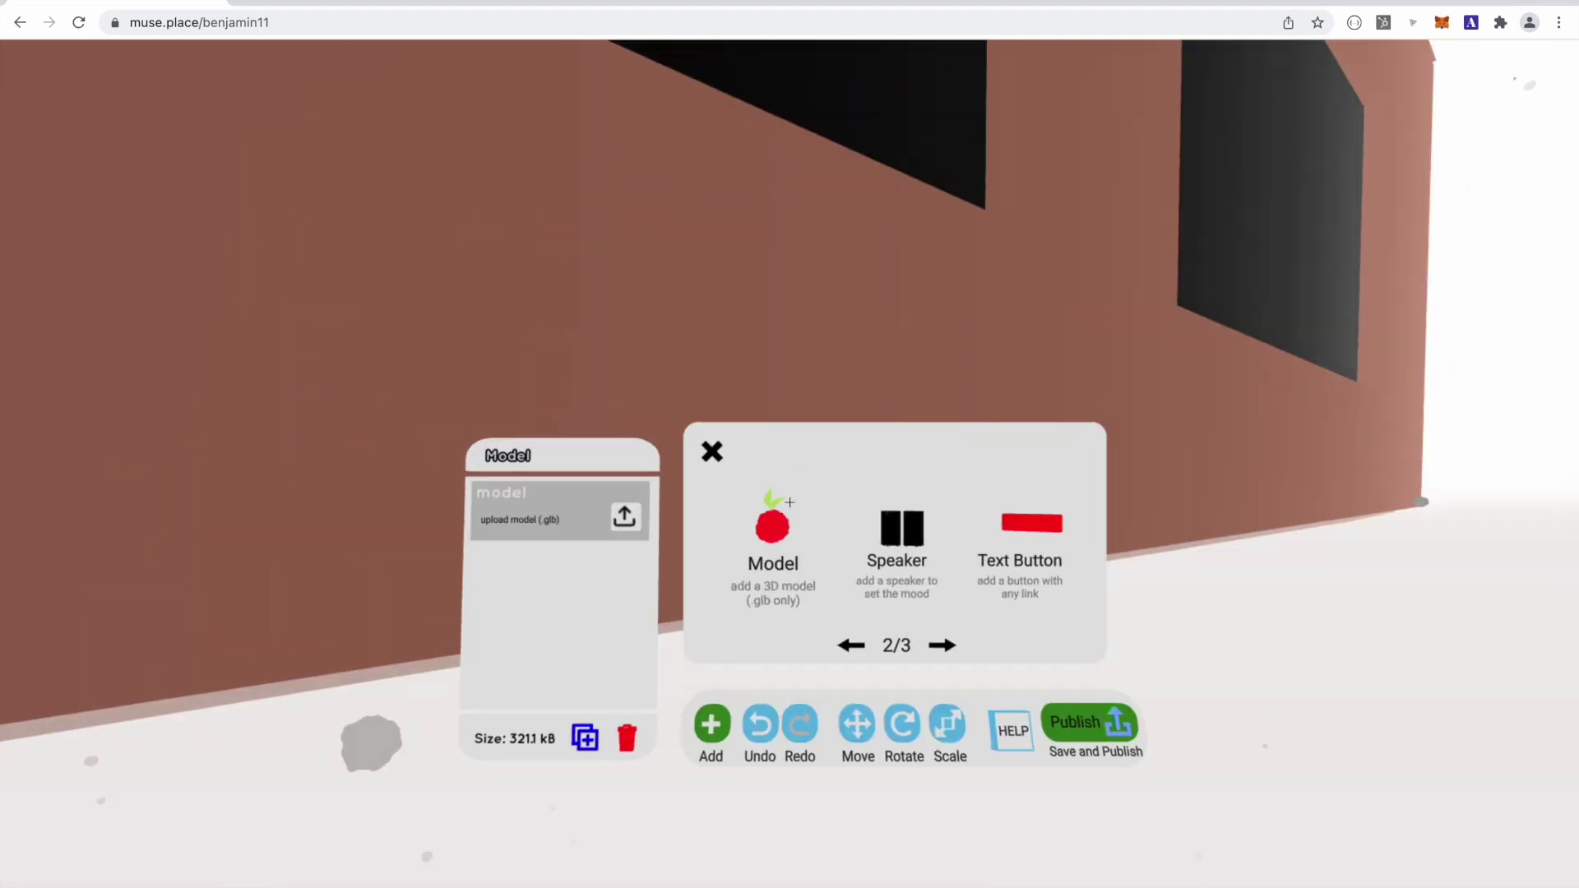
pyautogui.click(788, 496)
pyautogui.click(790, 502)
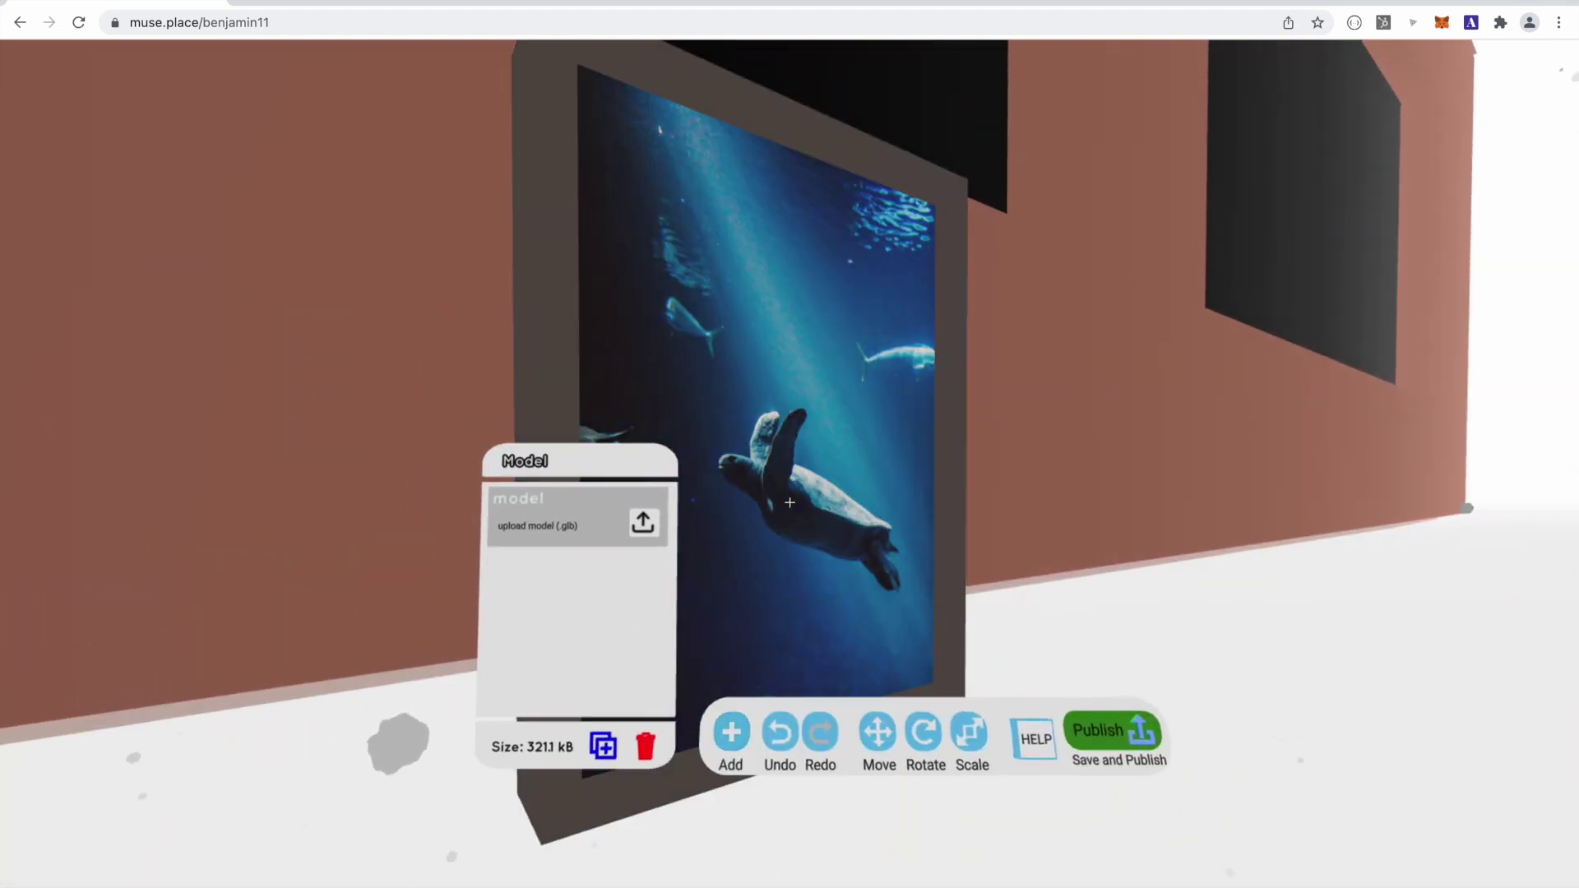
pyautogui.press('s')
pyautogui.press('s')
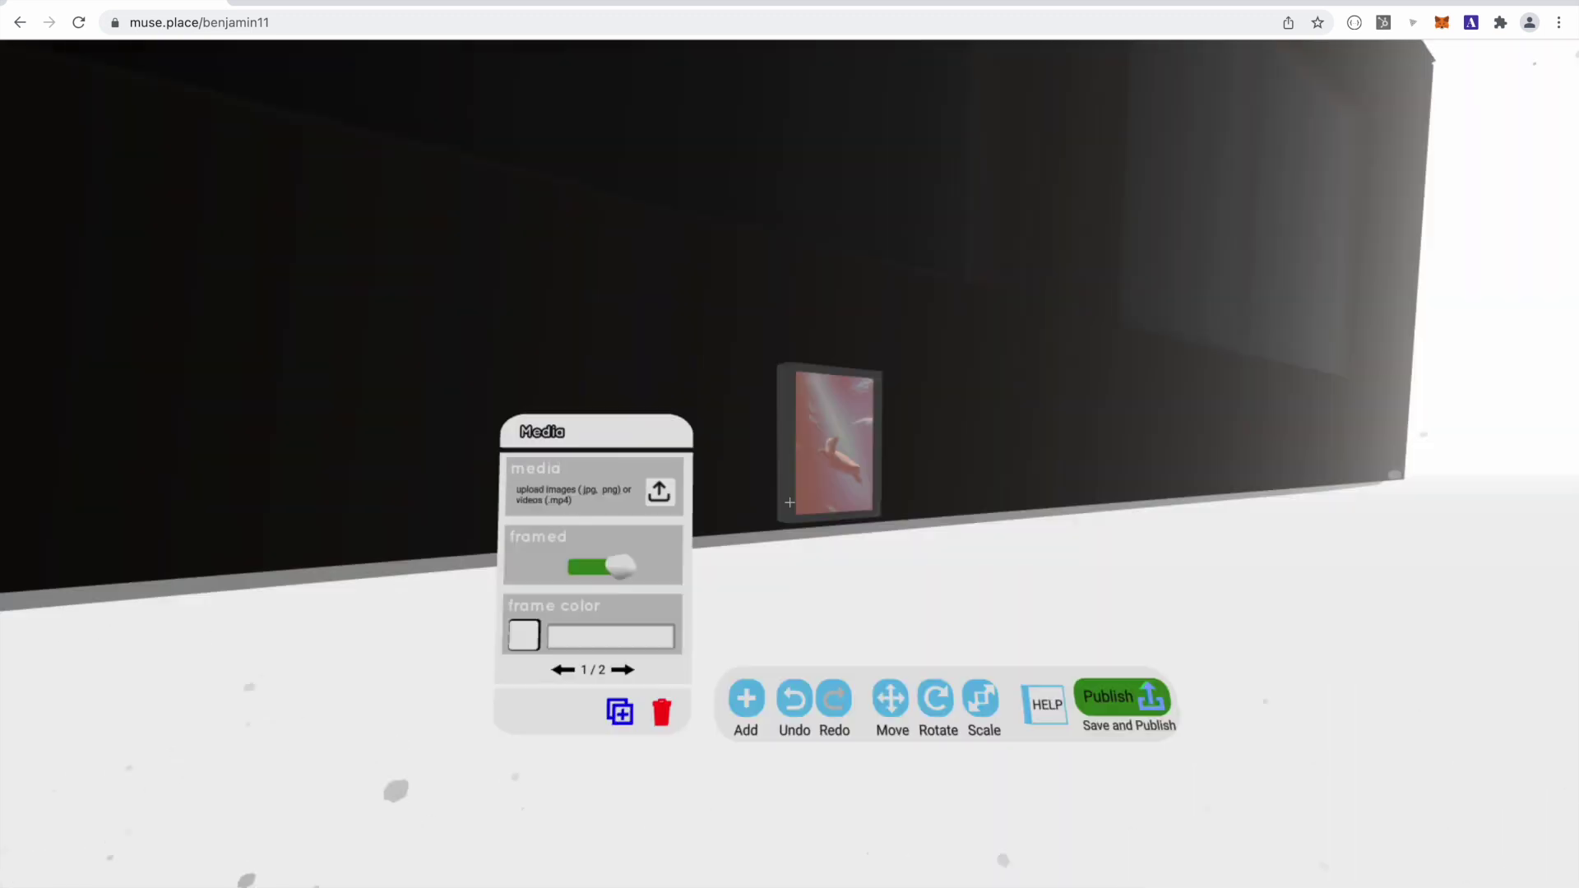
# Show the Media object's collision setting on its second settings page, then leave editing and walk up to the picture
pyautogui.press('w')
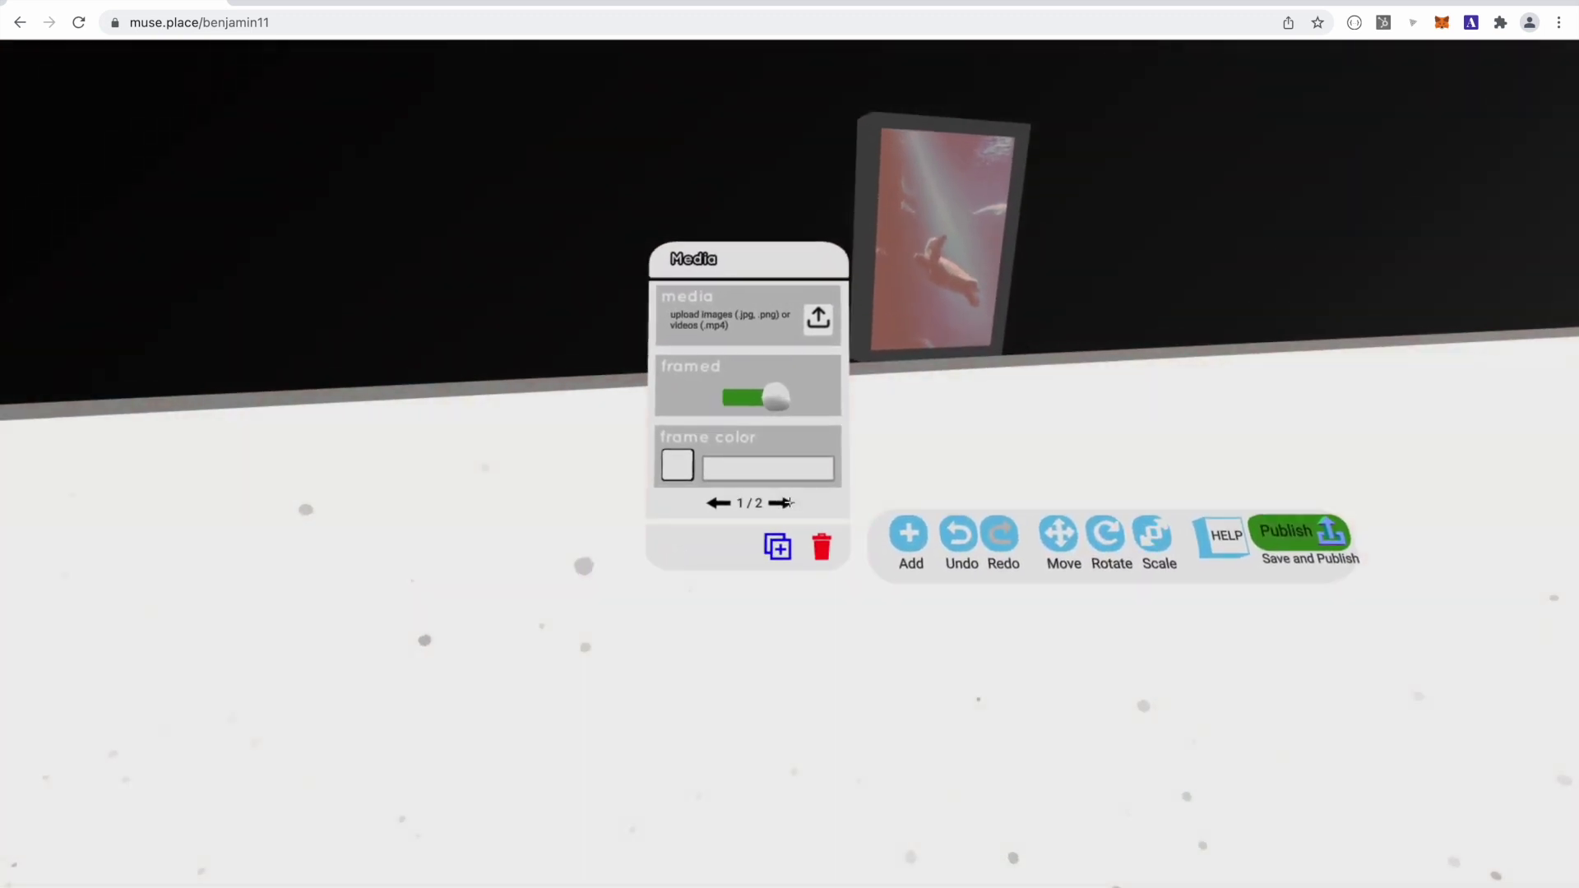
pyautogui.click(790, 503)
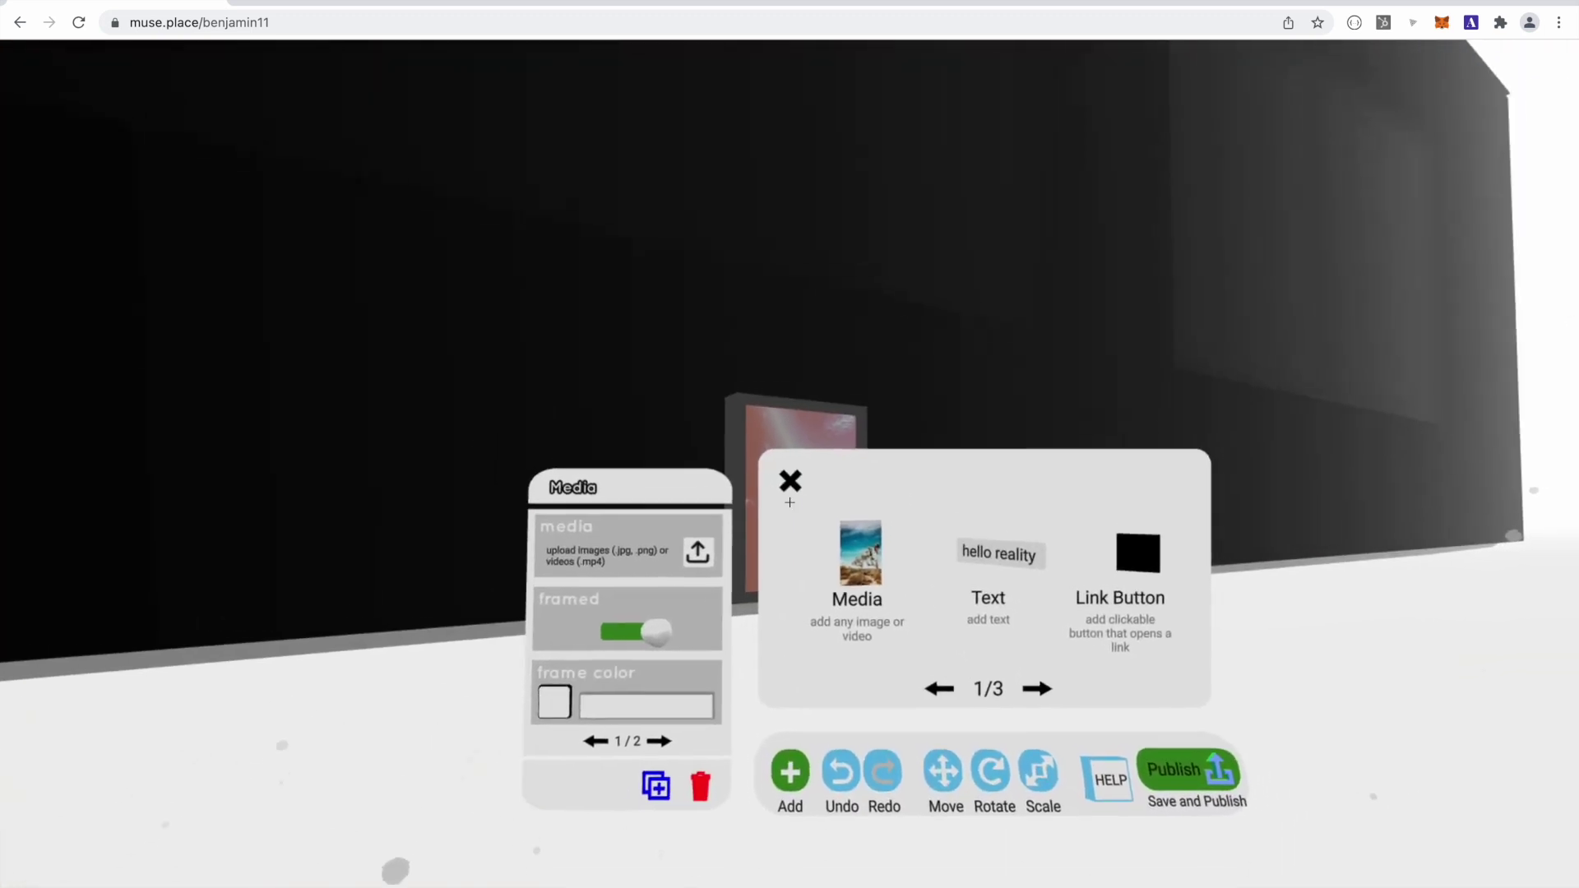
pyautogui.click(790, 502)
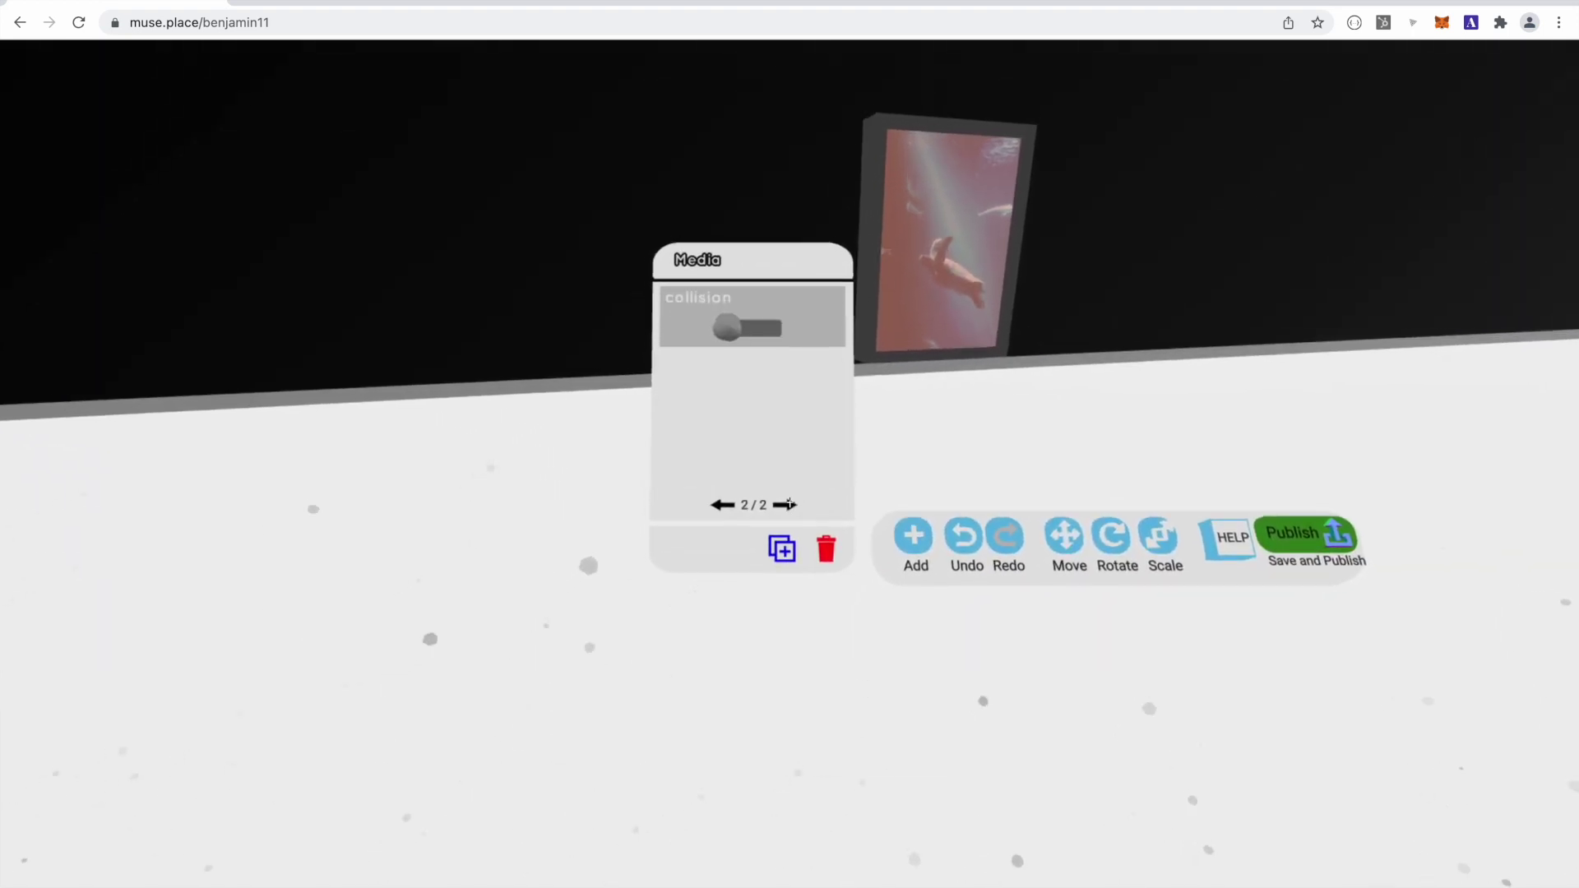
pyautogui.press('w')
pyautogui.press('s')
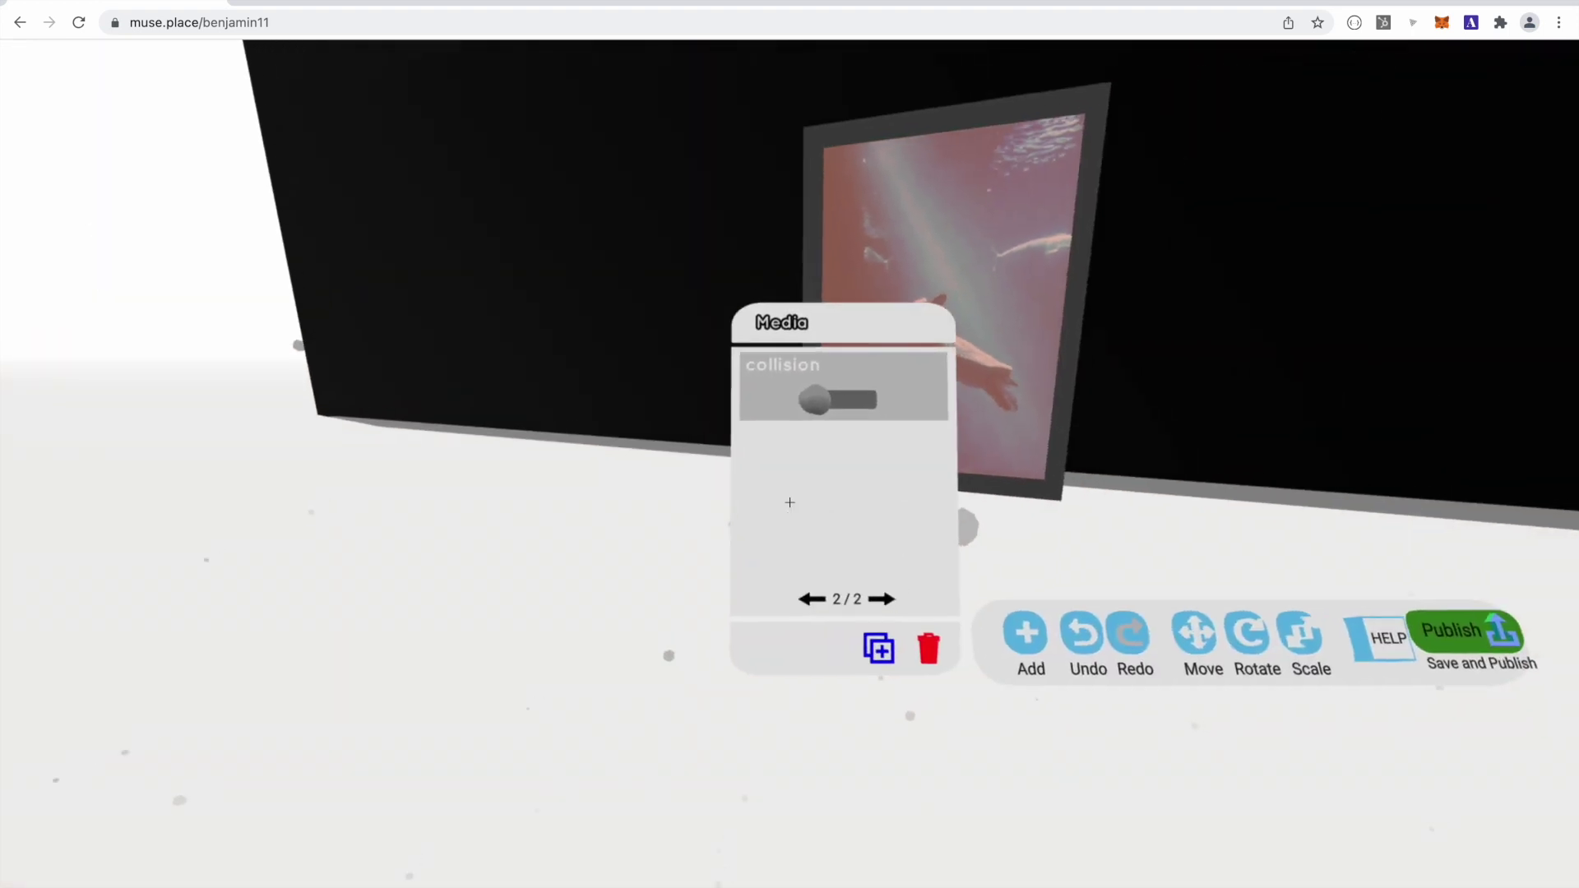
pyautogui.press('s')
pyautogui.press('a')
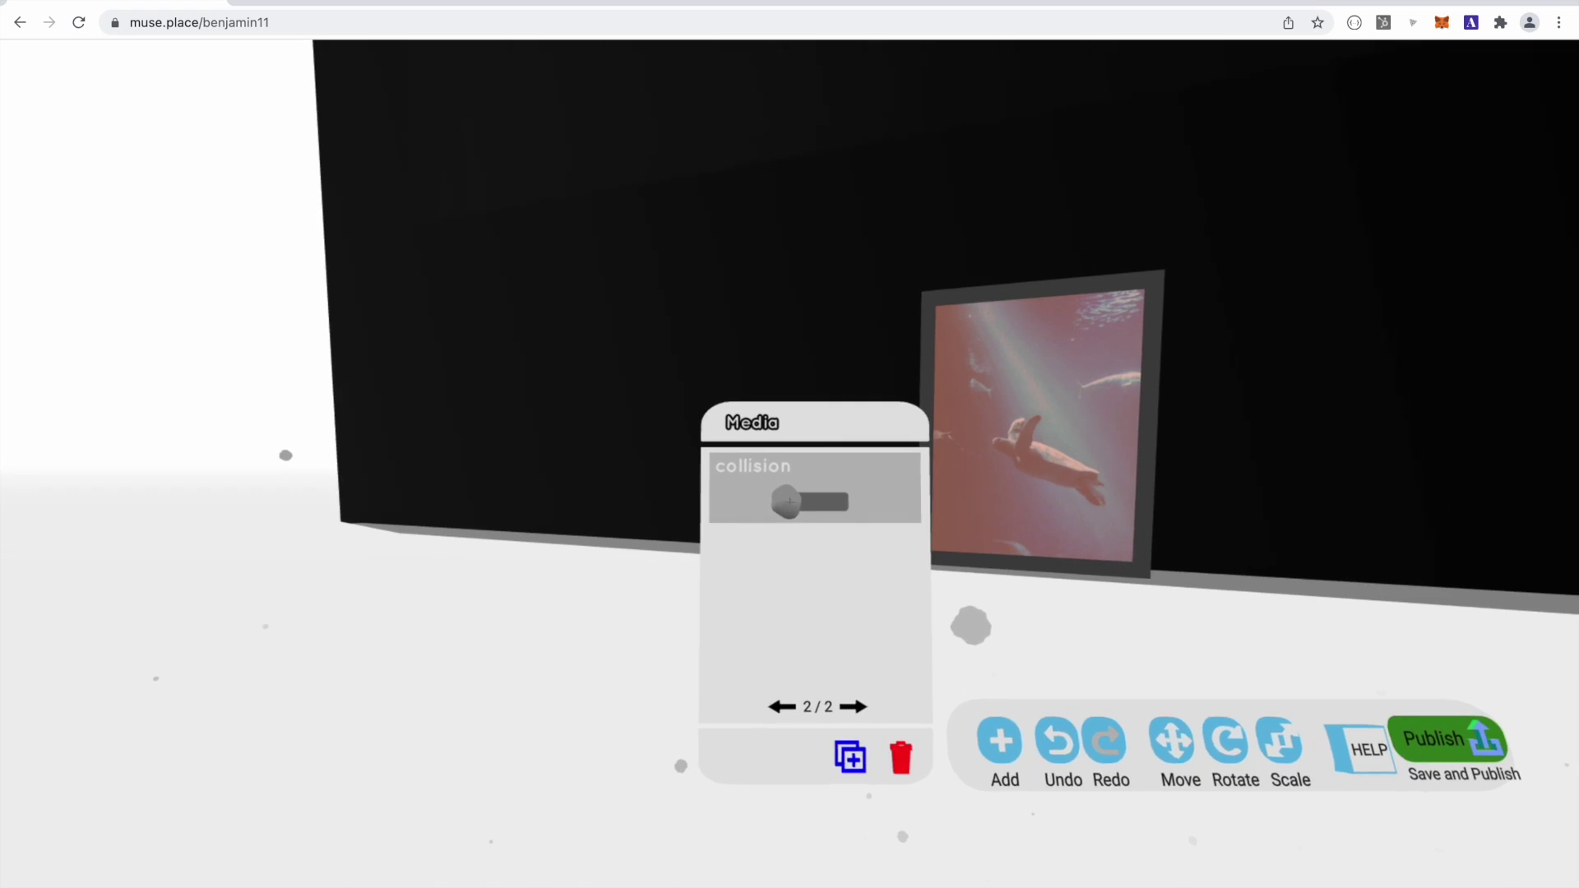
pyautogui.press('Tab')
pyautogui.press('w')
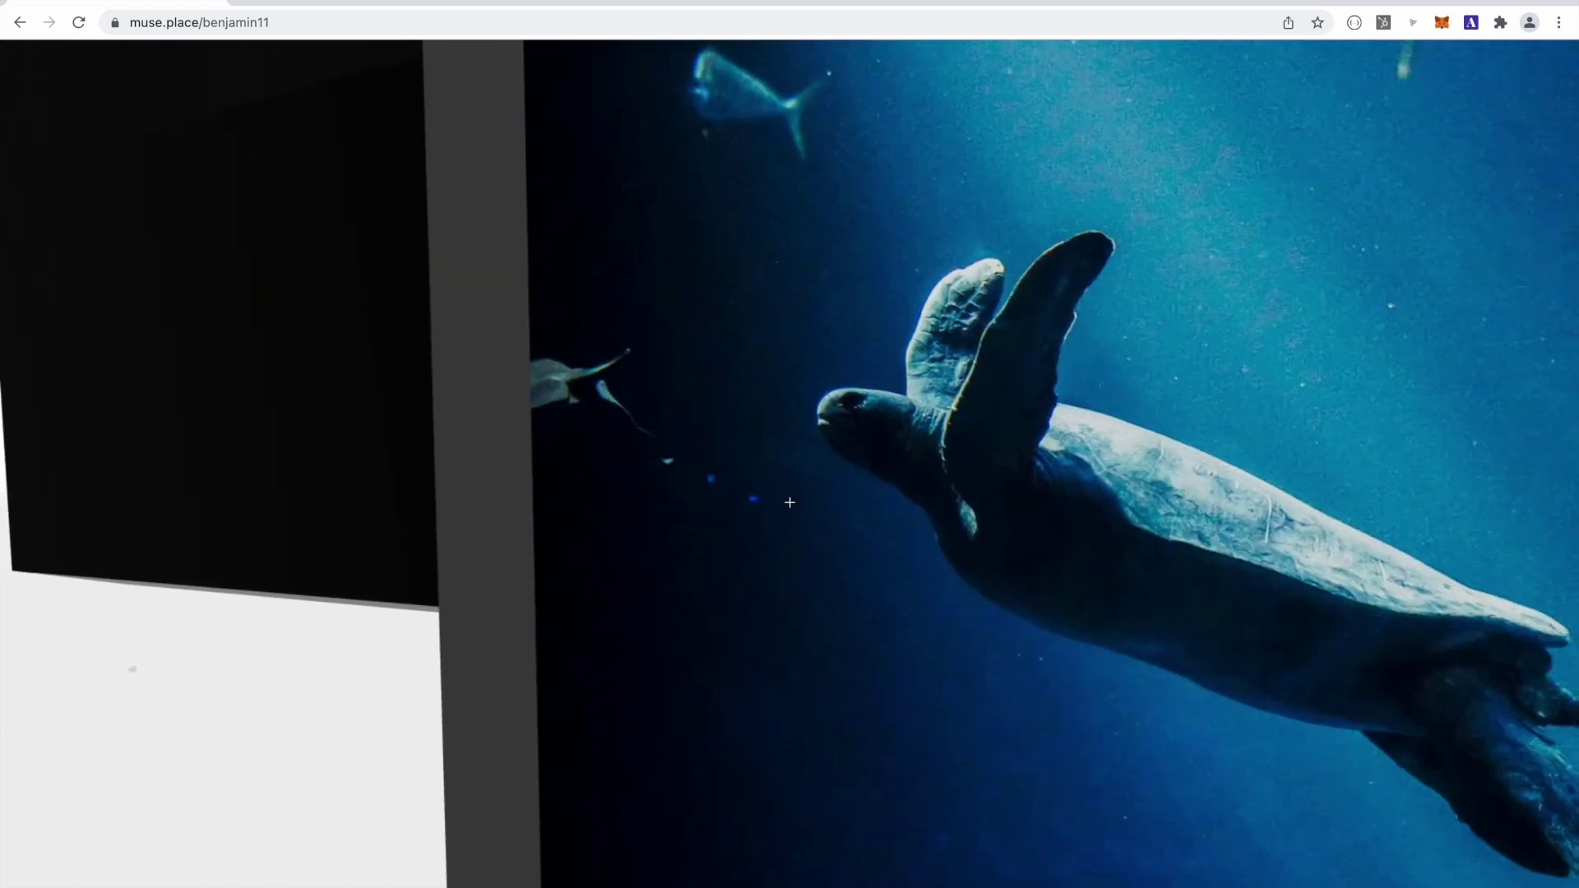
# Back away from the turtle picture, re-enter editing and select the Media object
pyautogui.press('s')
pyautogui.press('w')
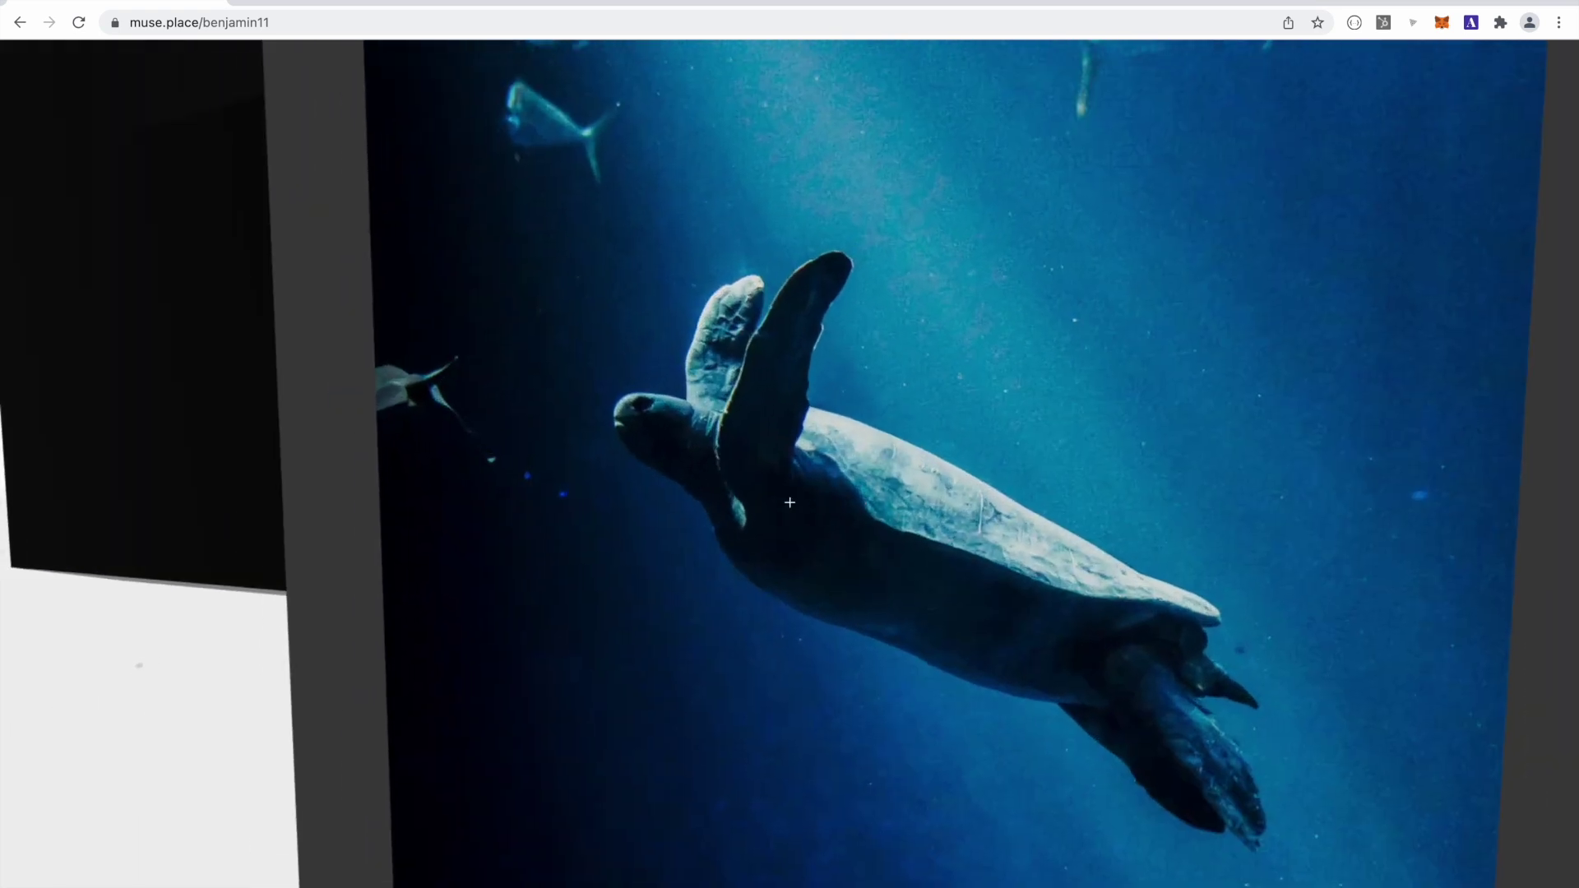
pyautogui.press('s')
pyautogui.press('Tab')
pyautogui.click(789, 503)
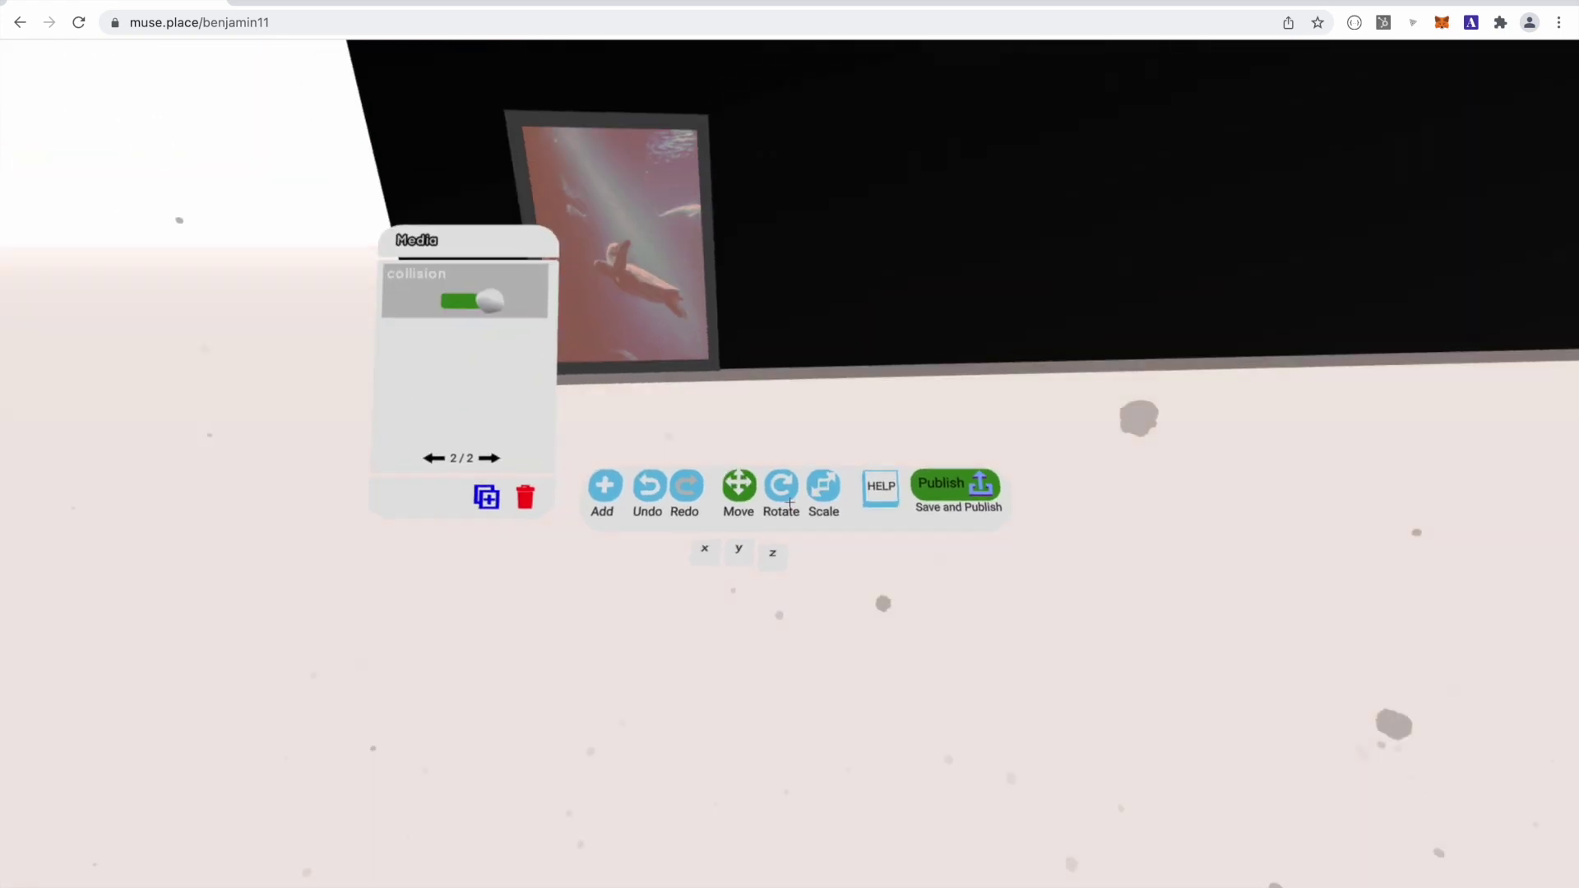
# Use the Move tool to shift the turtle picture in front of the classroom's outer wall and set it down
pyautogui.click(790, 502)
pyautogui.click(790, 503)
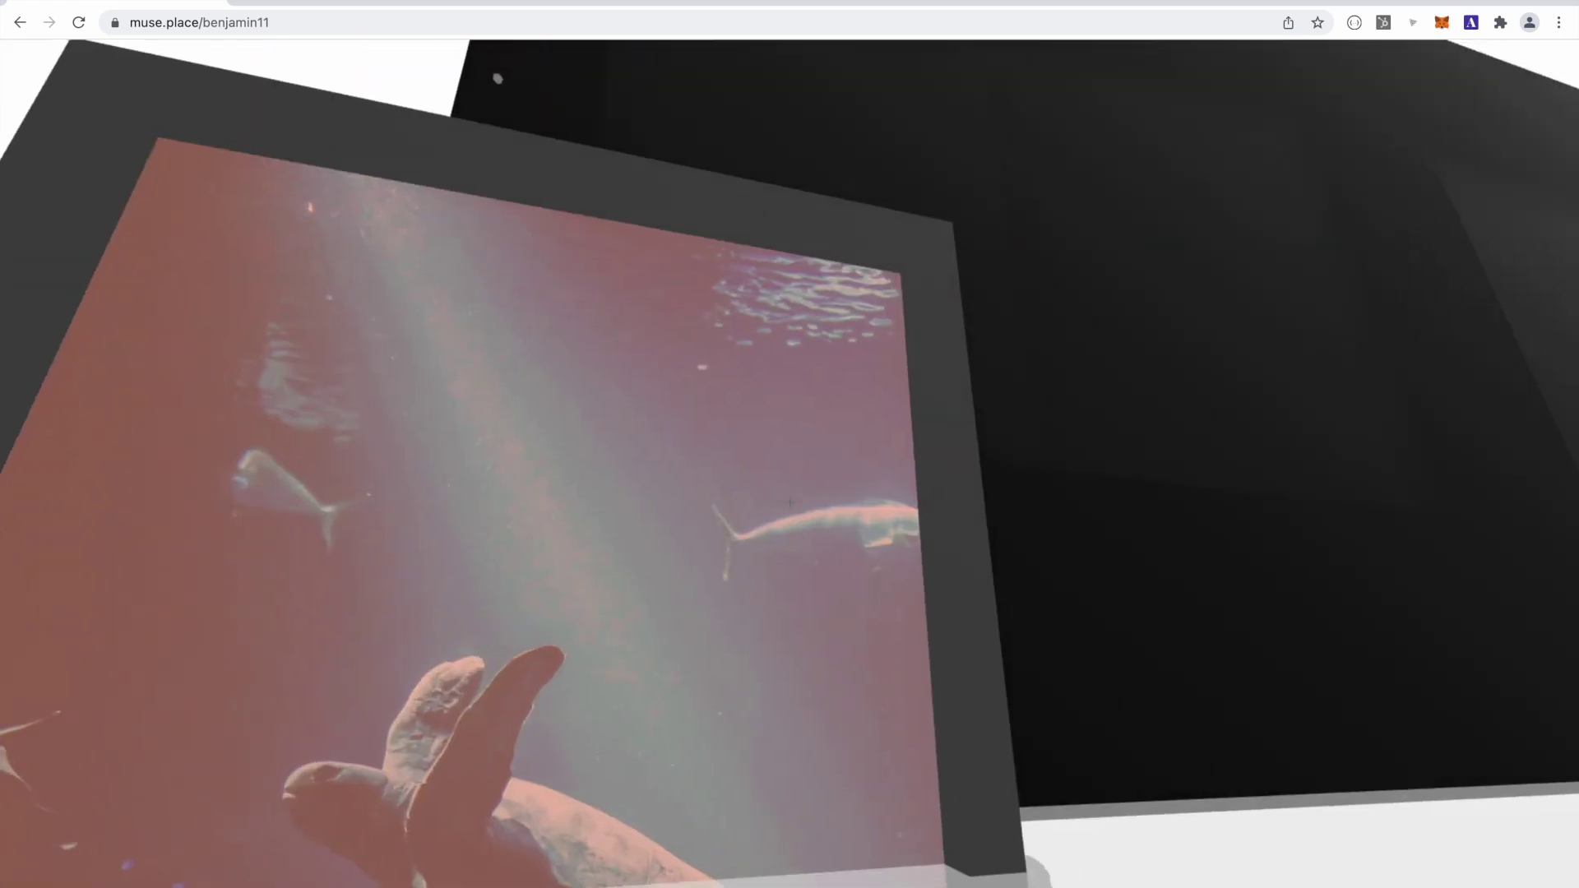
pyautogui.click(790, 503)
pyautogui.press('s')
pyautogui.click(790, 502)
pyautogui.click(790, 503)
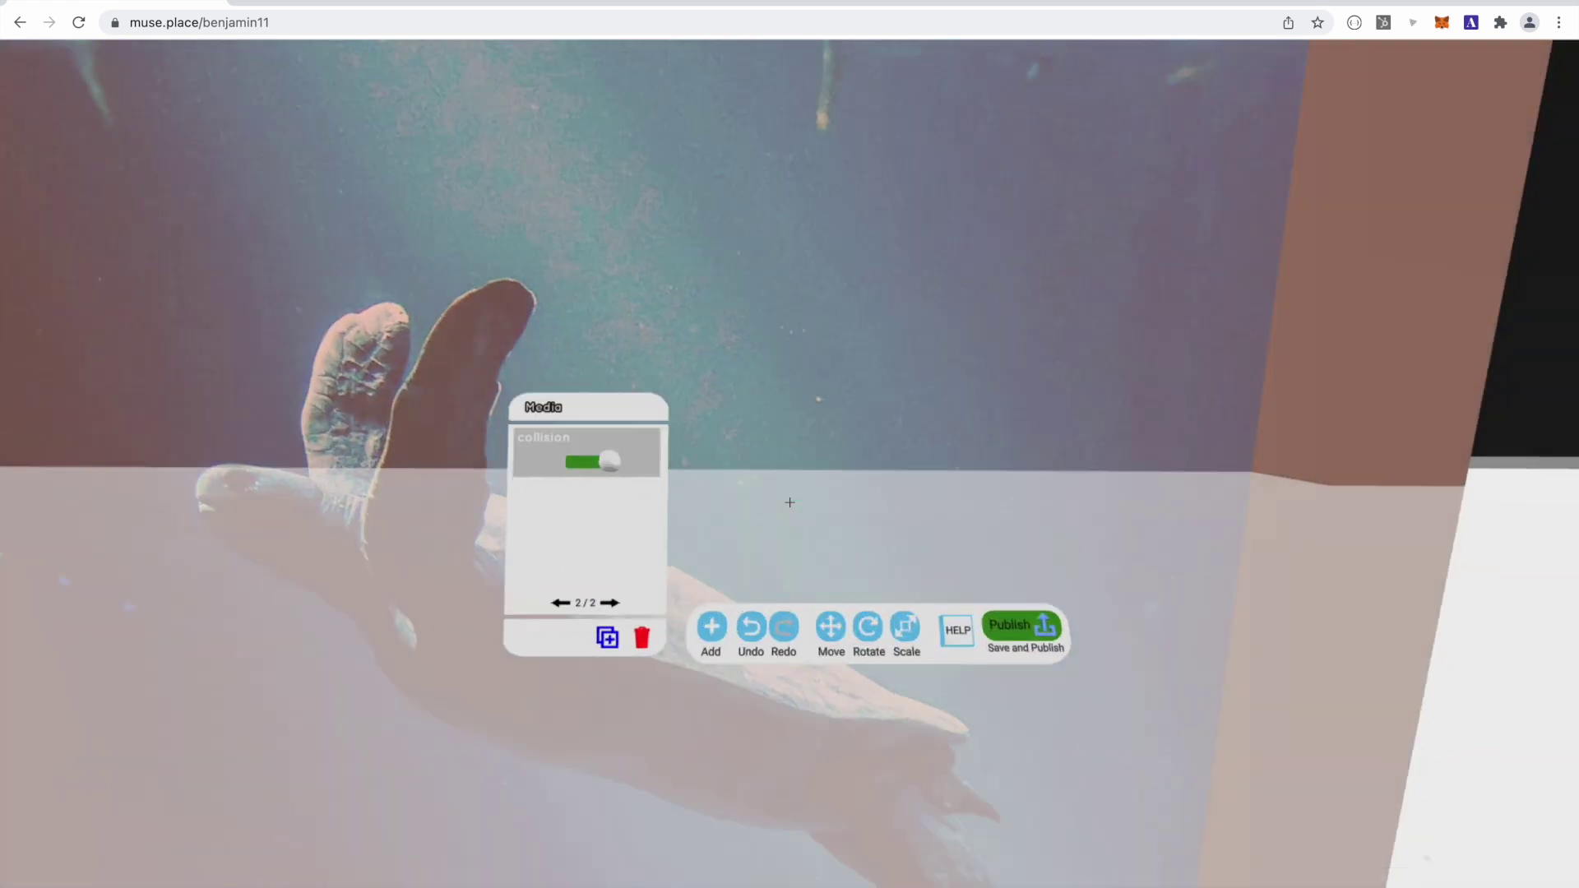
# Demonstrate freely moving the turtle picture once more with the Move tool, stepping sideways, closer and back along the wall
pyautogui.press('d')
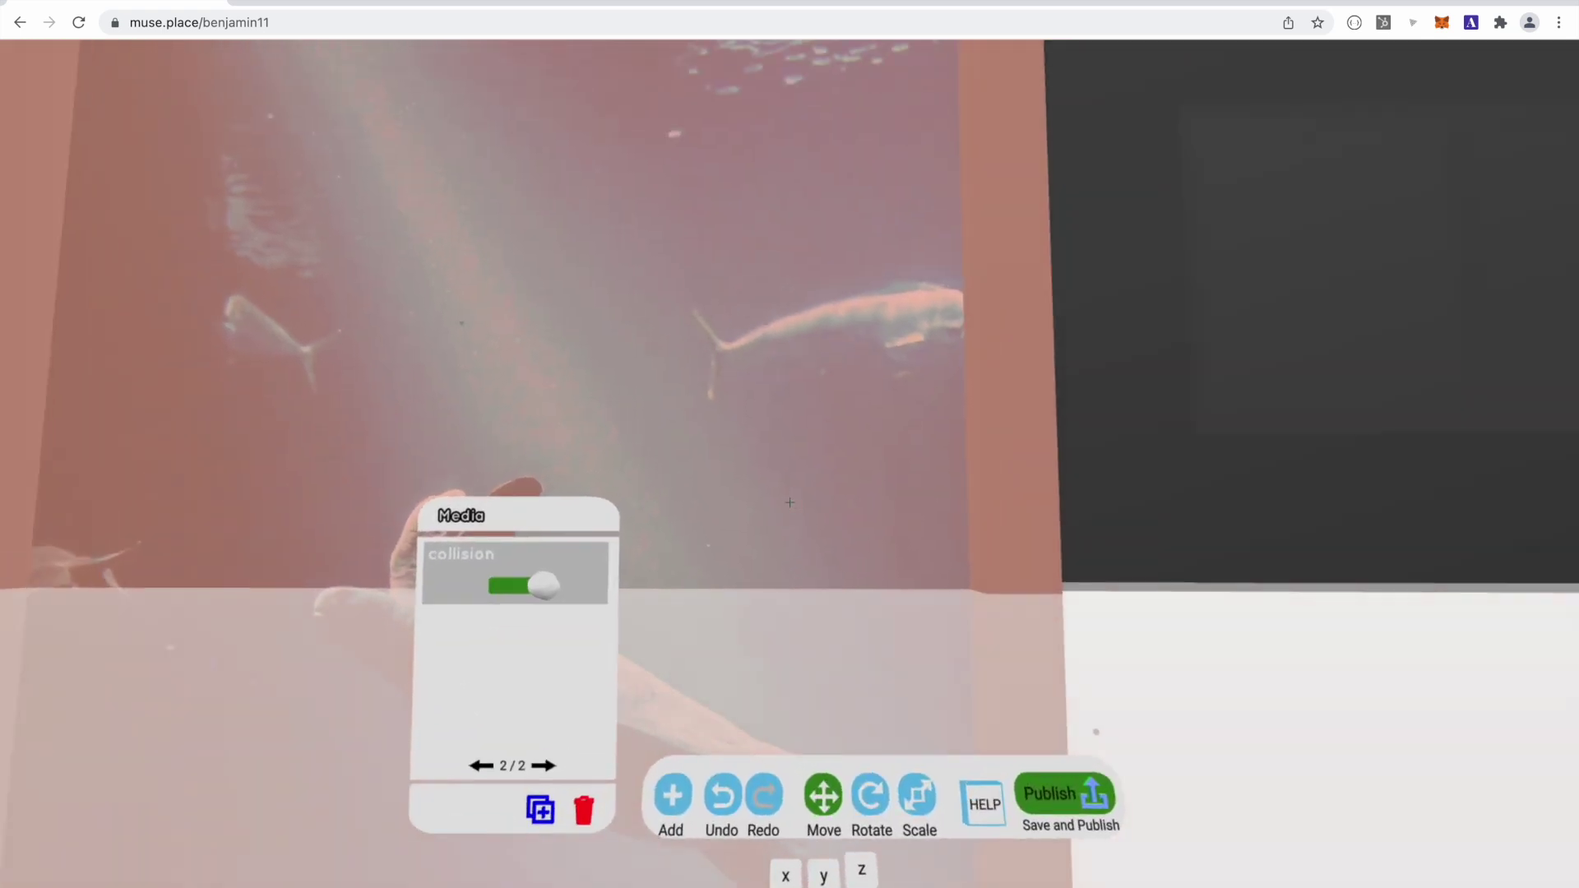
pyautogui.press('a')
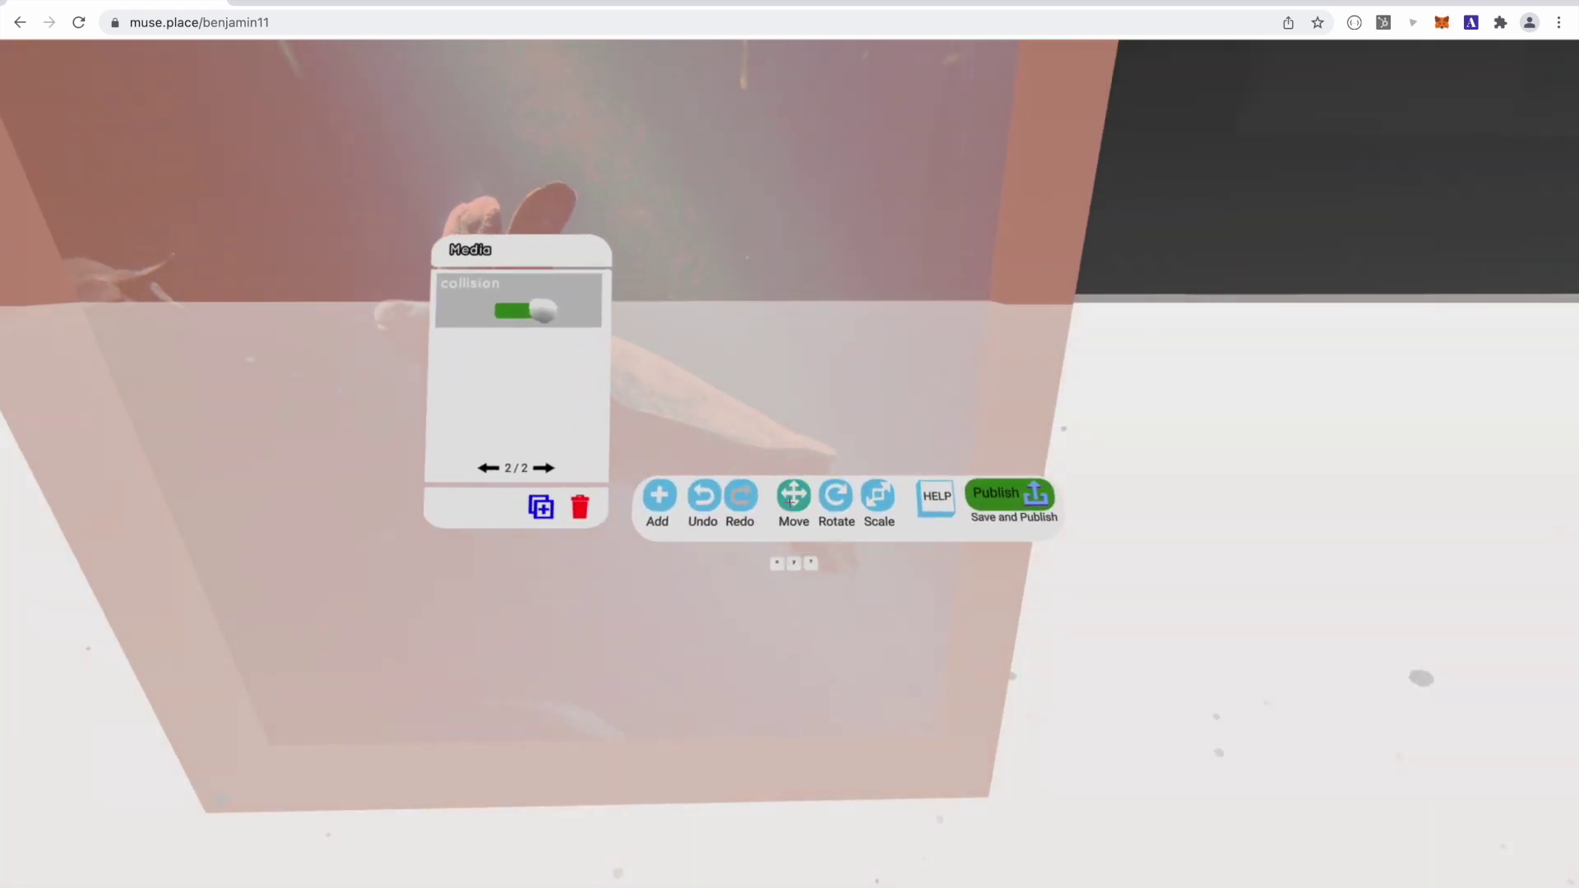
pyautogui.press('w')
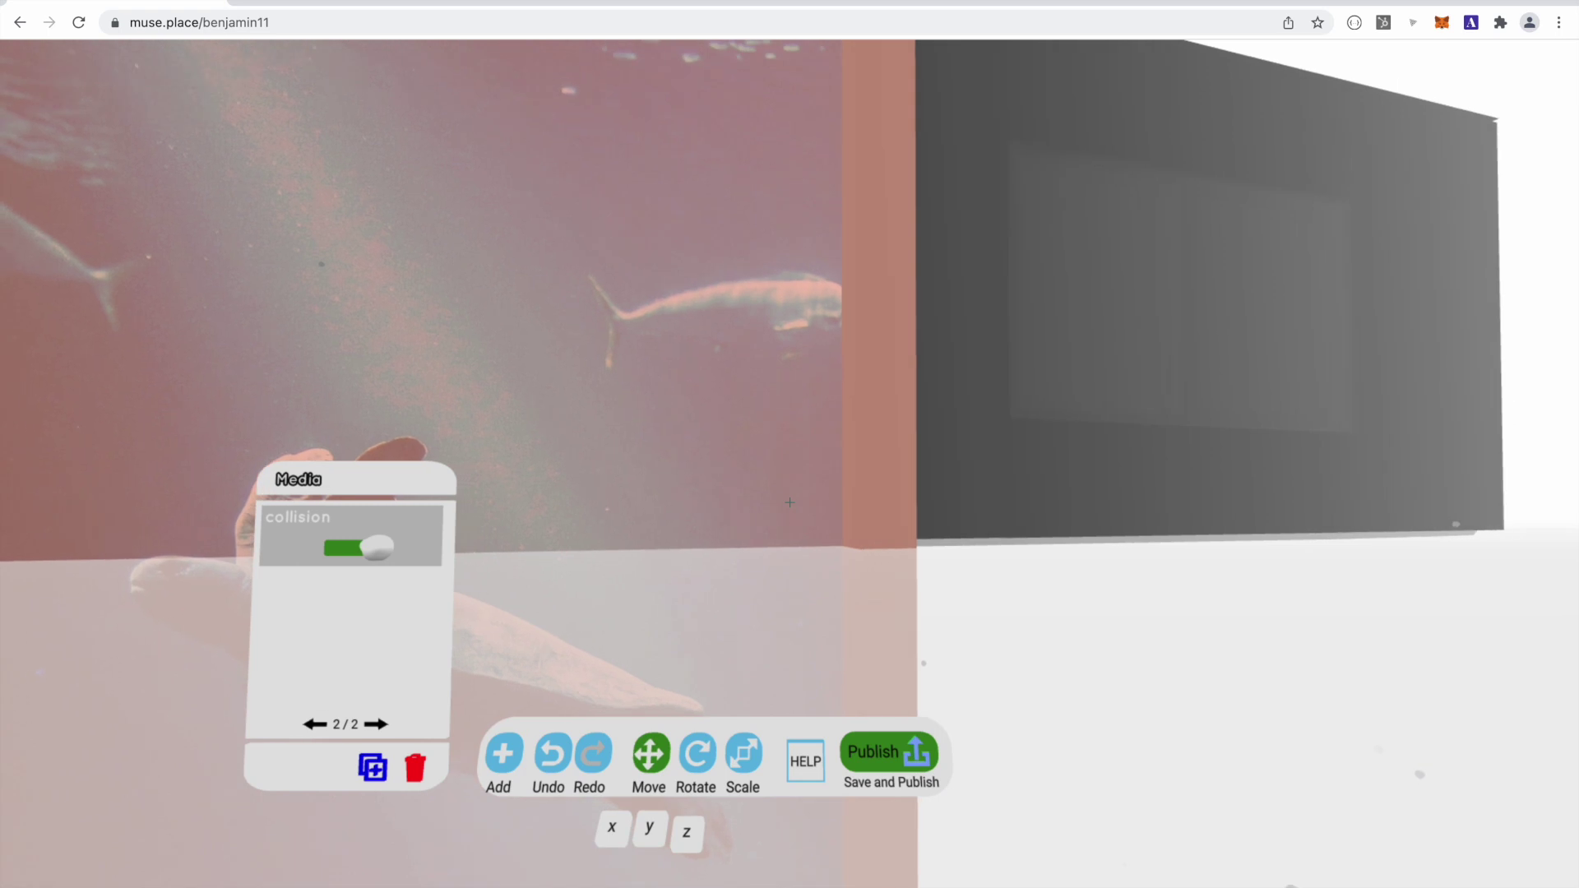
pyautogui.press('s')
pyautogui.click(790, 502)
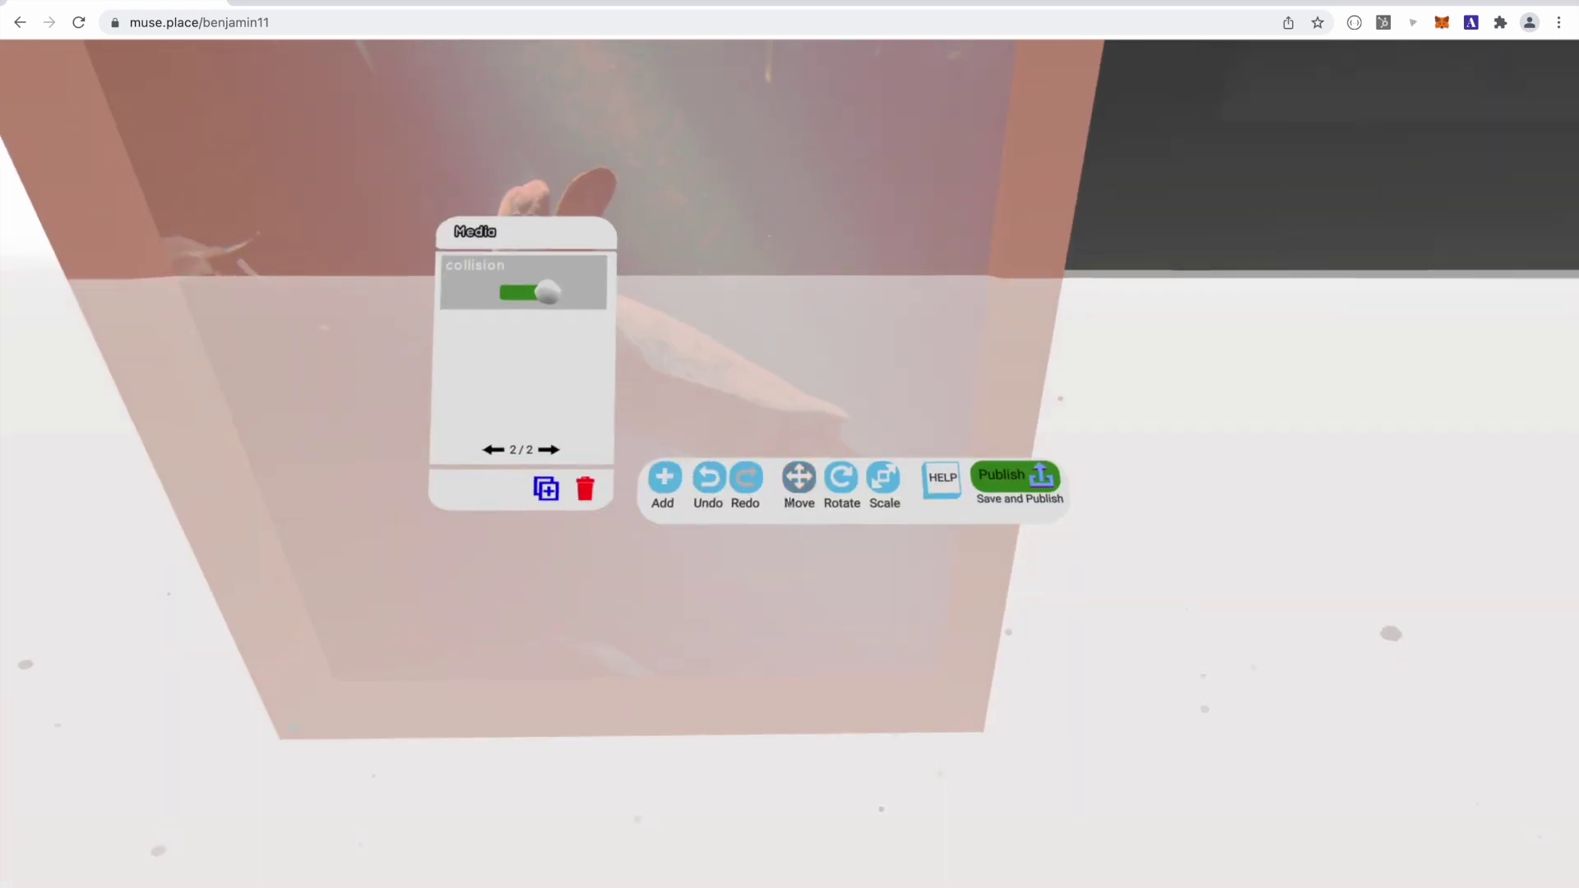
pyautogui.click(789, 502)
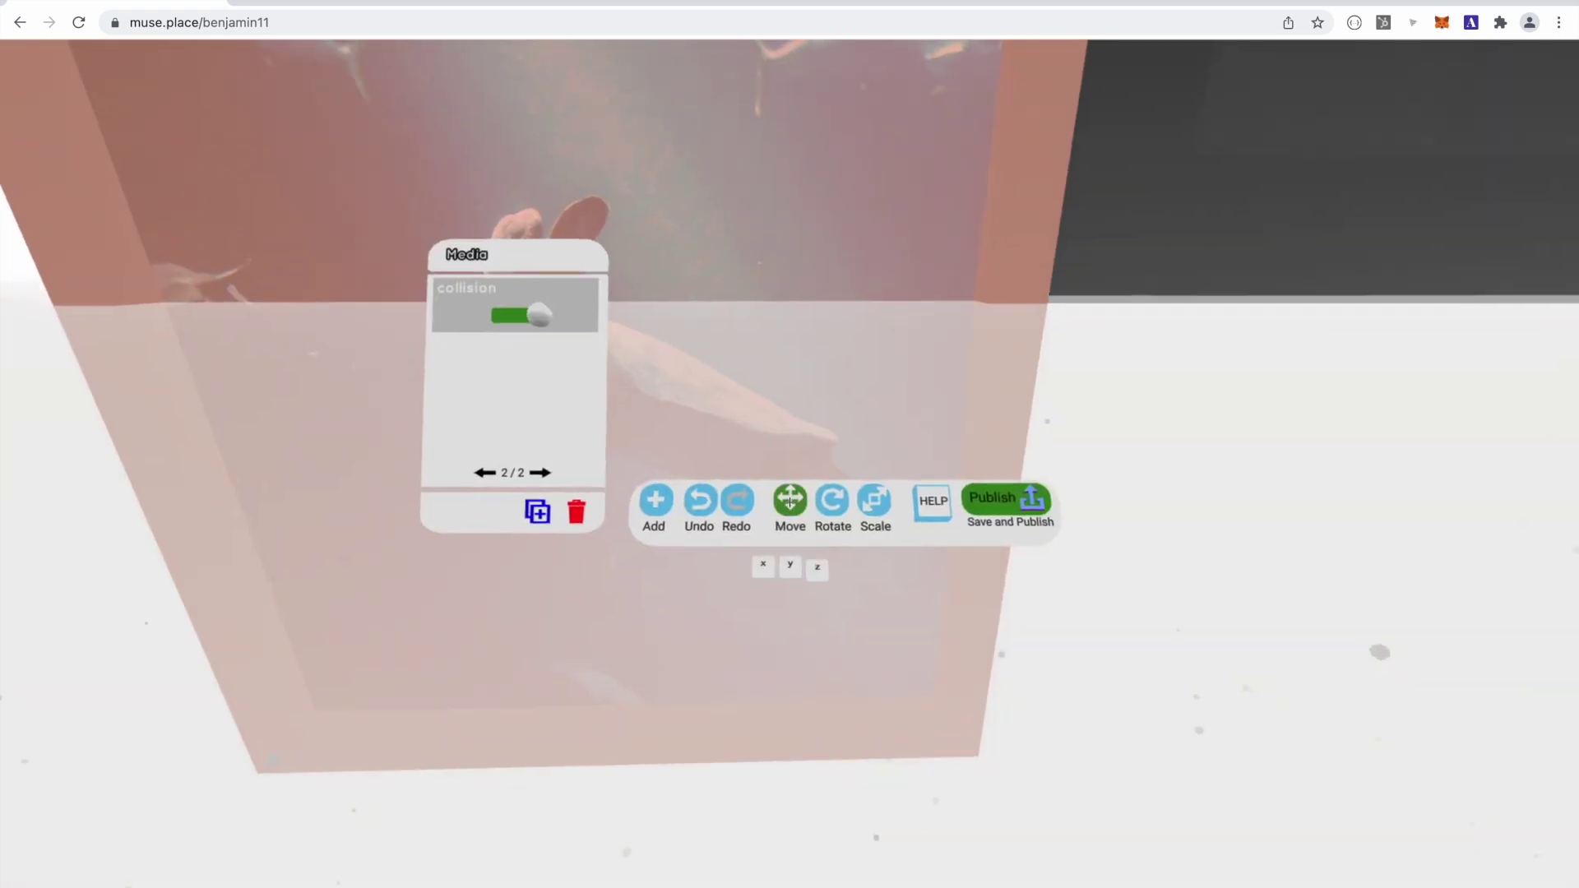
pyautogui.press('Up')
pyautogui.press('w')
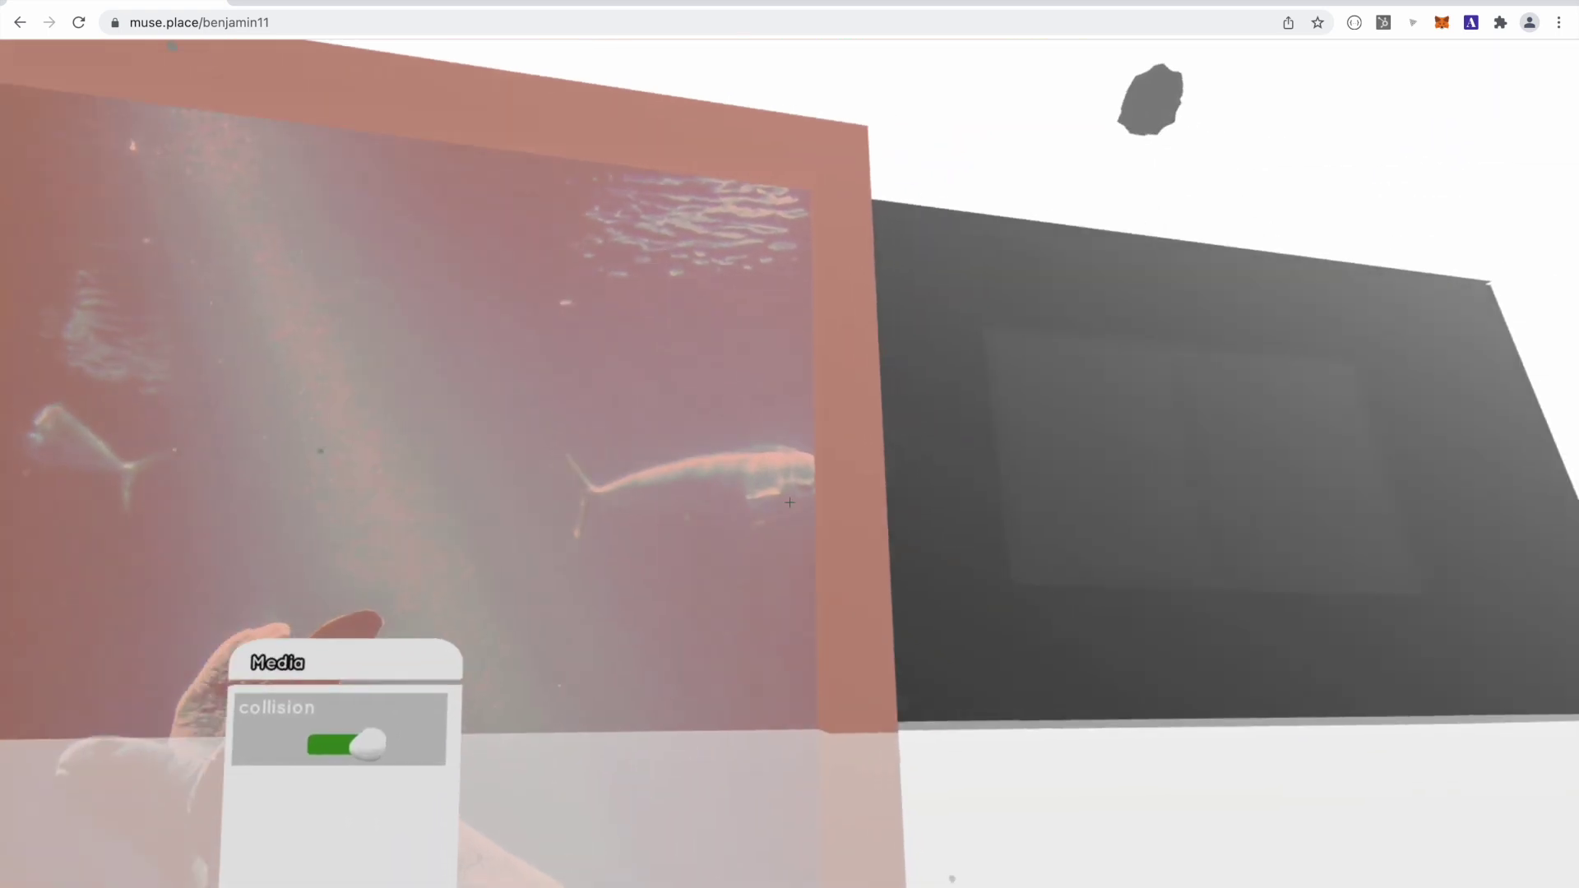
pyautogui.press('d')
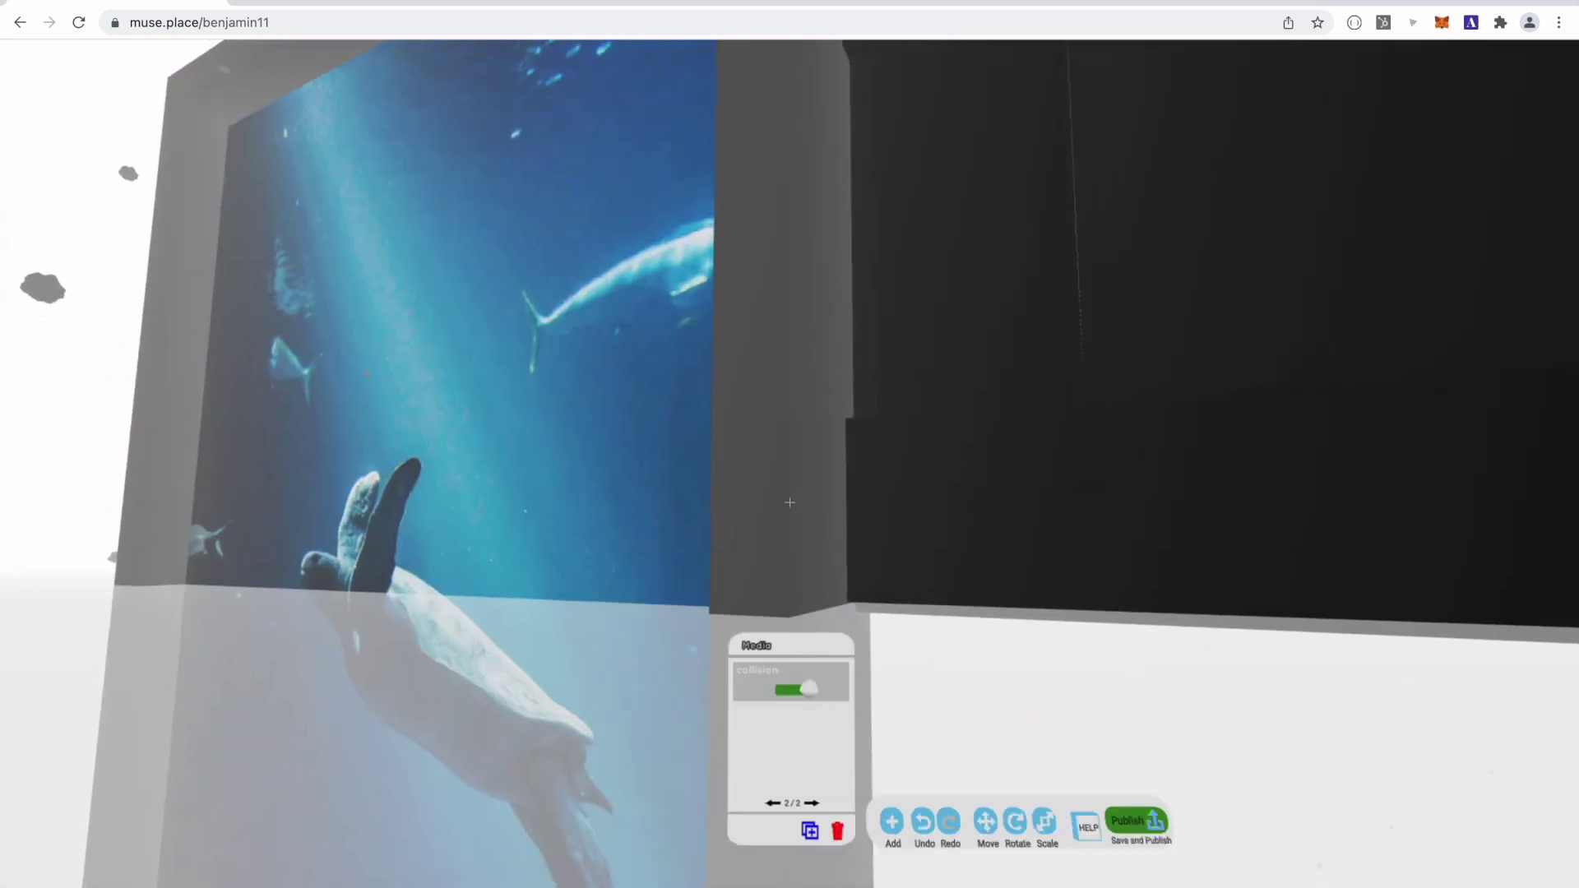
# Reselect the turtle picture and switch to Rotate with the y axis chosen
pyautogui.click(789, 502)
pyautogui.press('w')
pyautogui.press('Down')
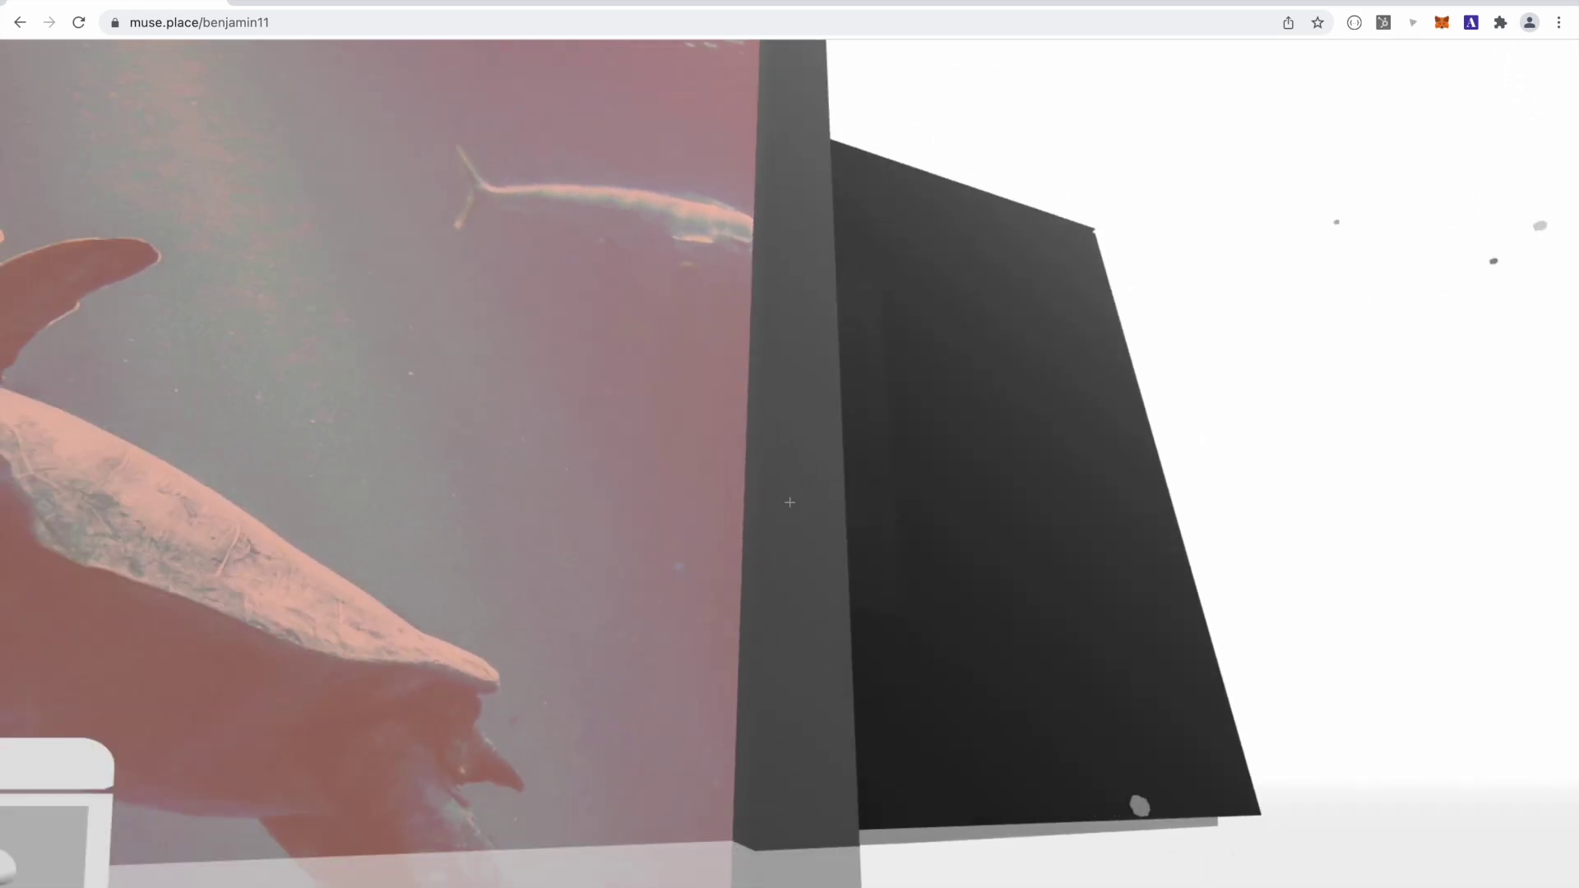
pyautogui.press('a')
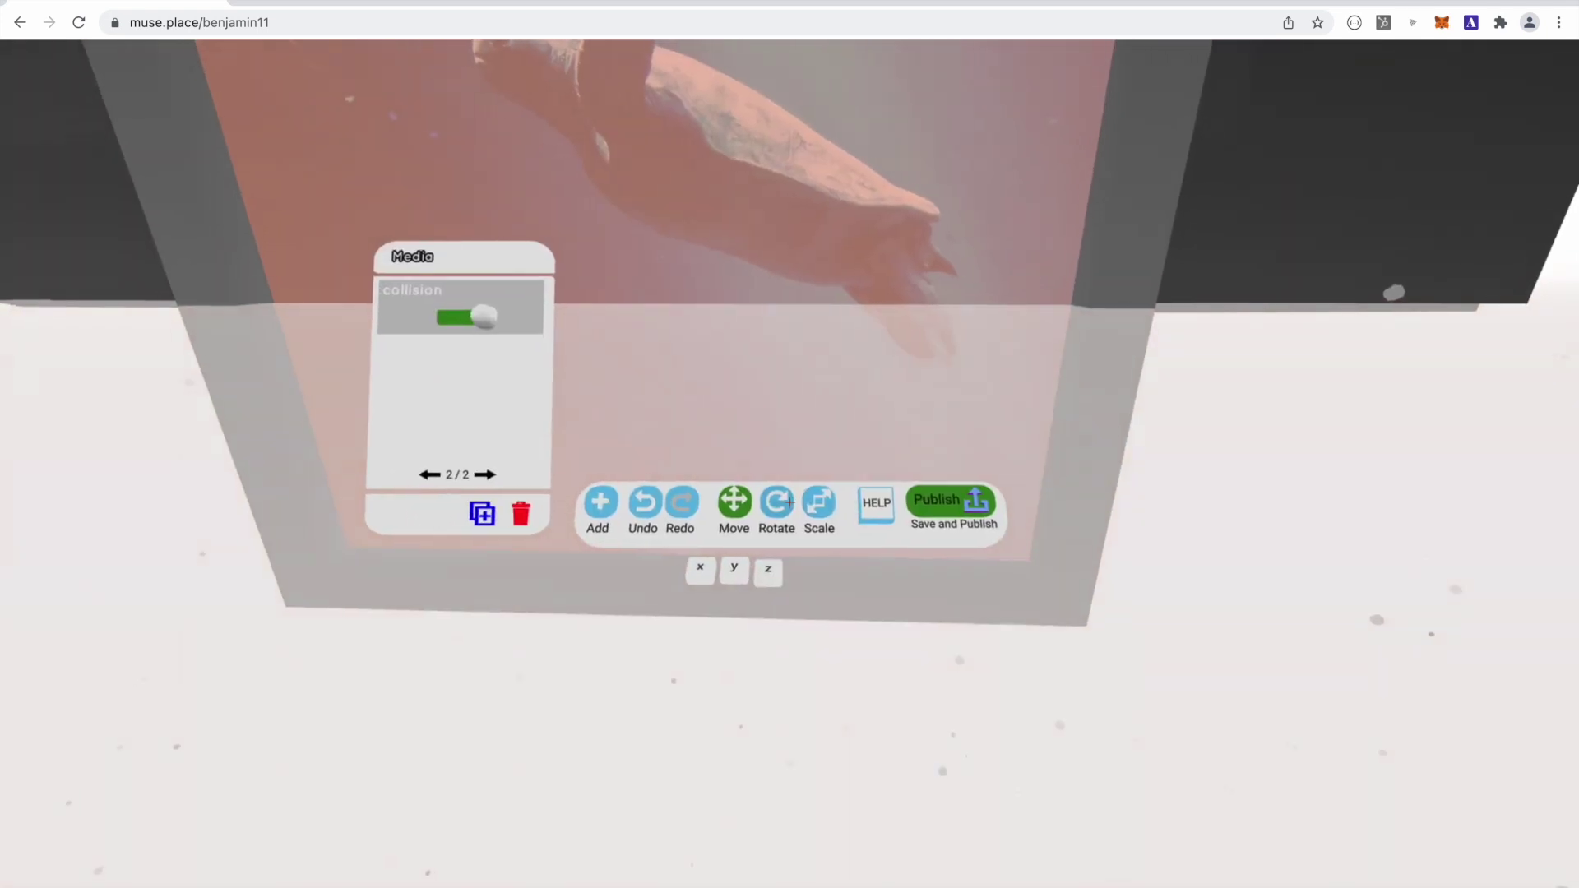
pyautogui.click(789, 502)
pyautogui.click(789, 502)
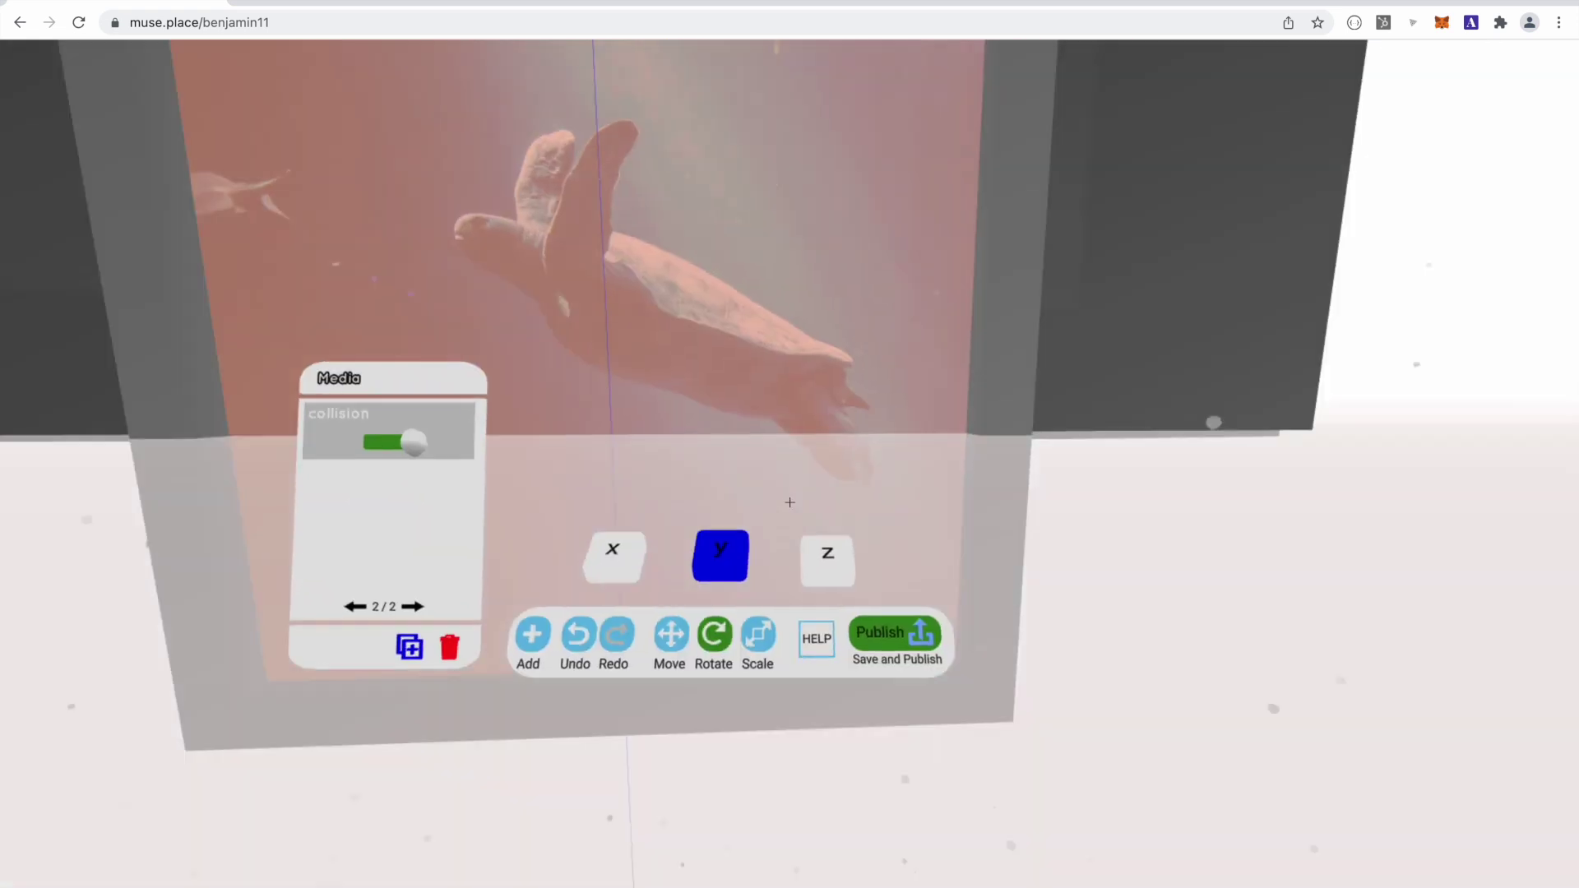
# Show the z and x rotation axes, then rotate the turtle picture about the z axis to landscape orientation
pyautogui.click(789, 502)
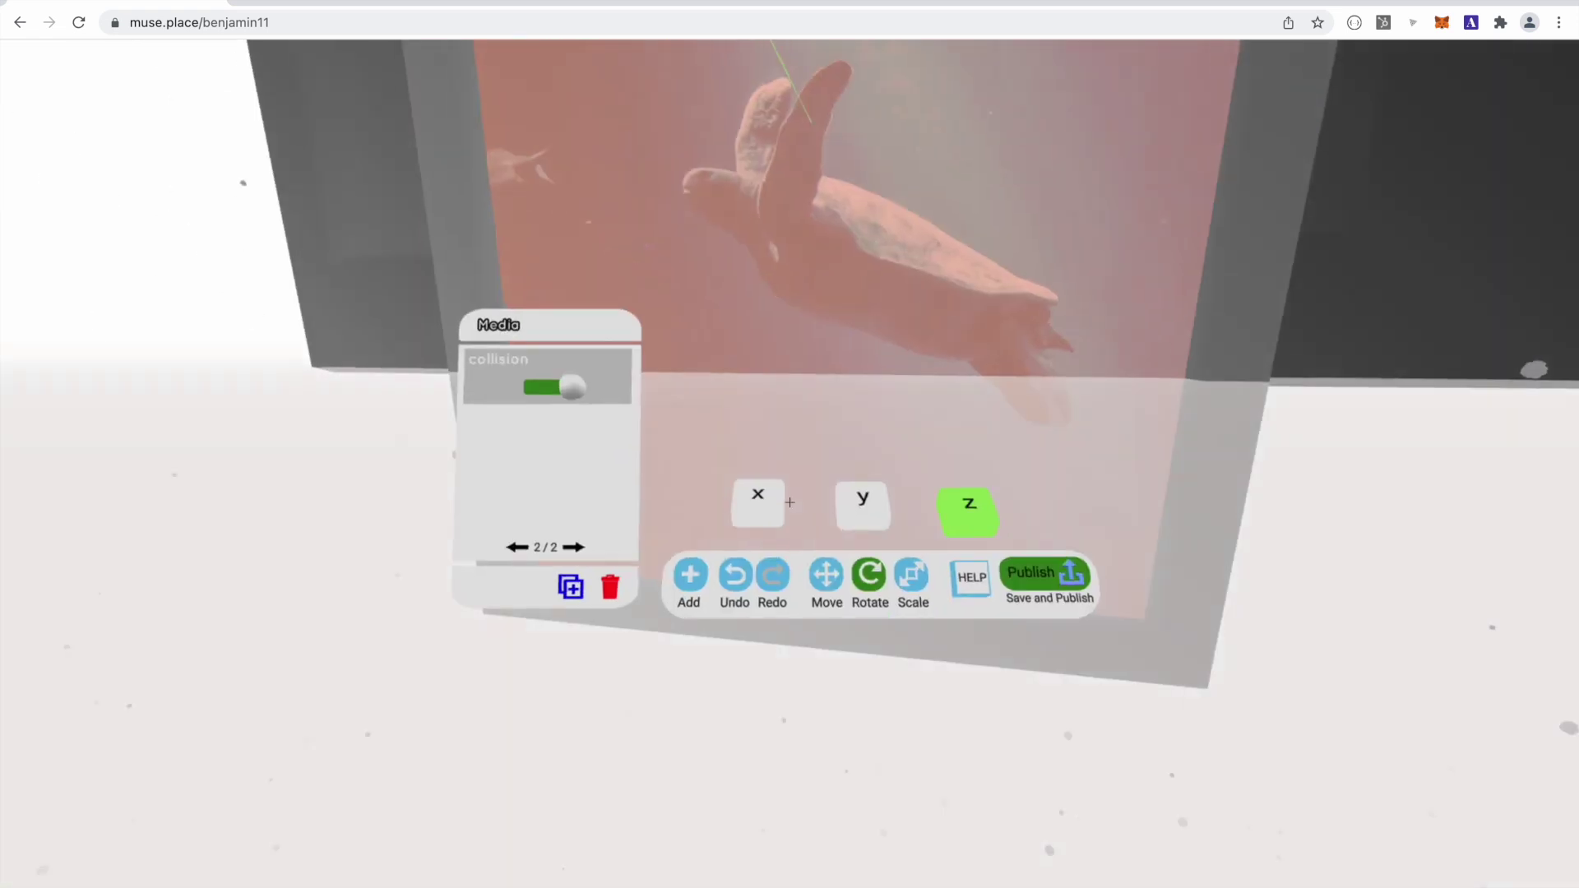
pyautogui.click(789, 500)
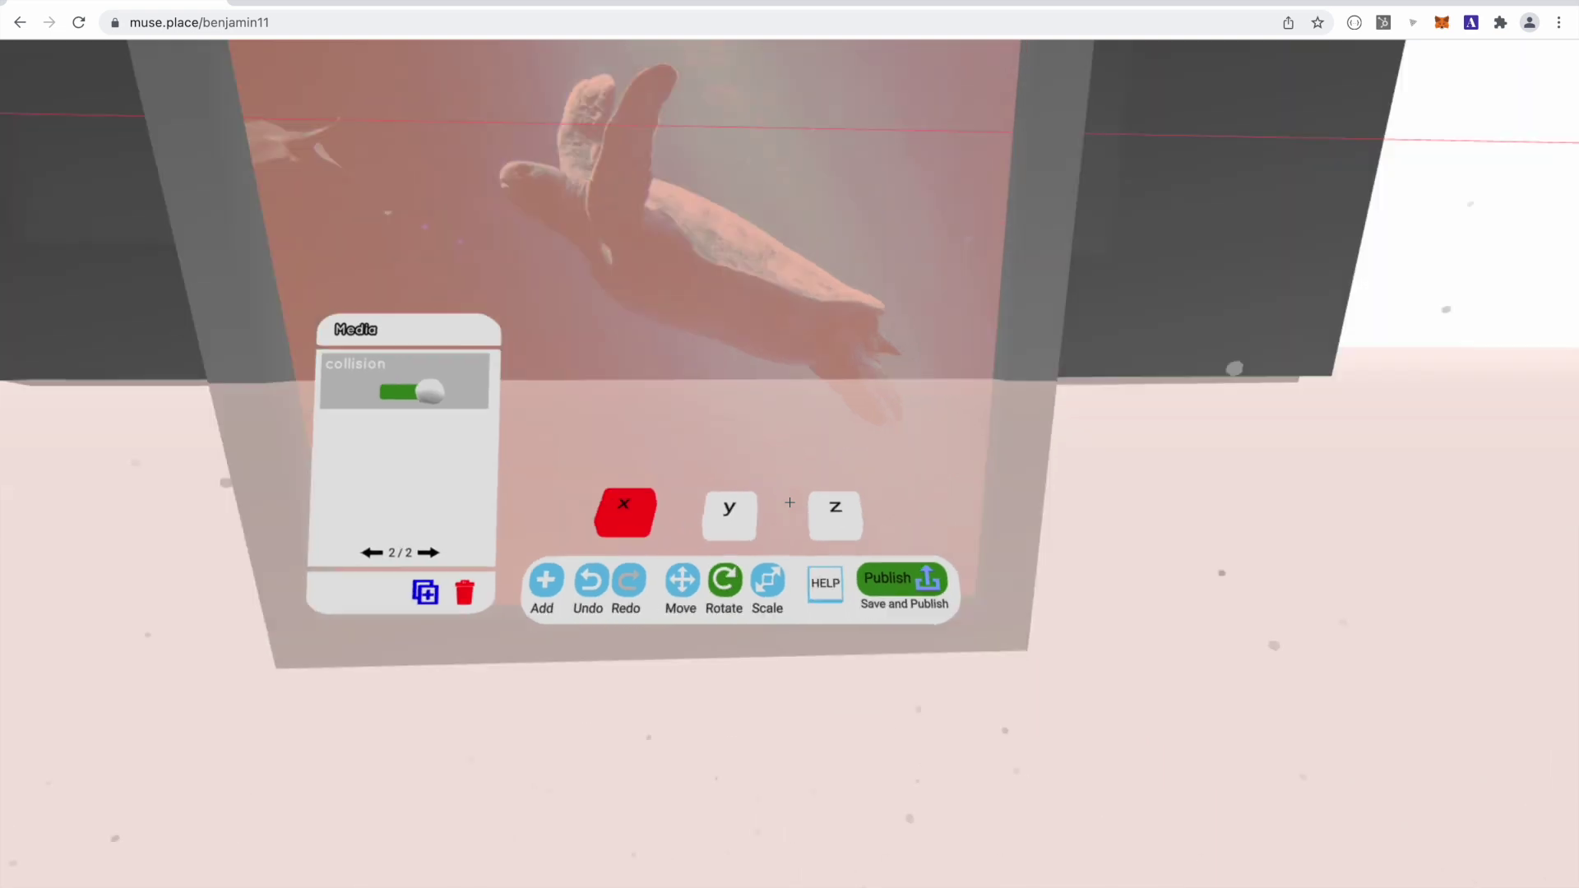
pyautogui.click(789, 502)
pyautogui.scroll(-3, 790, 503)
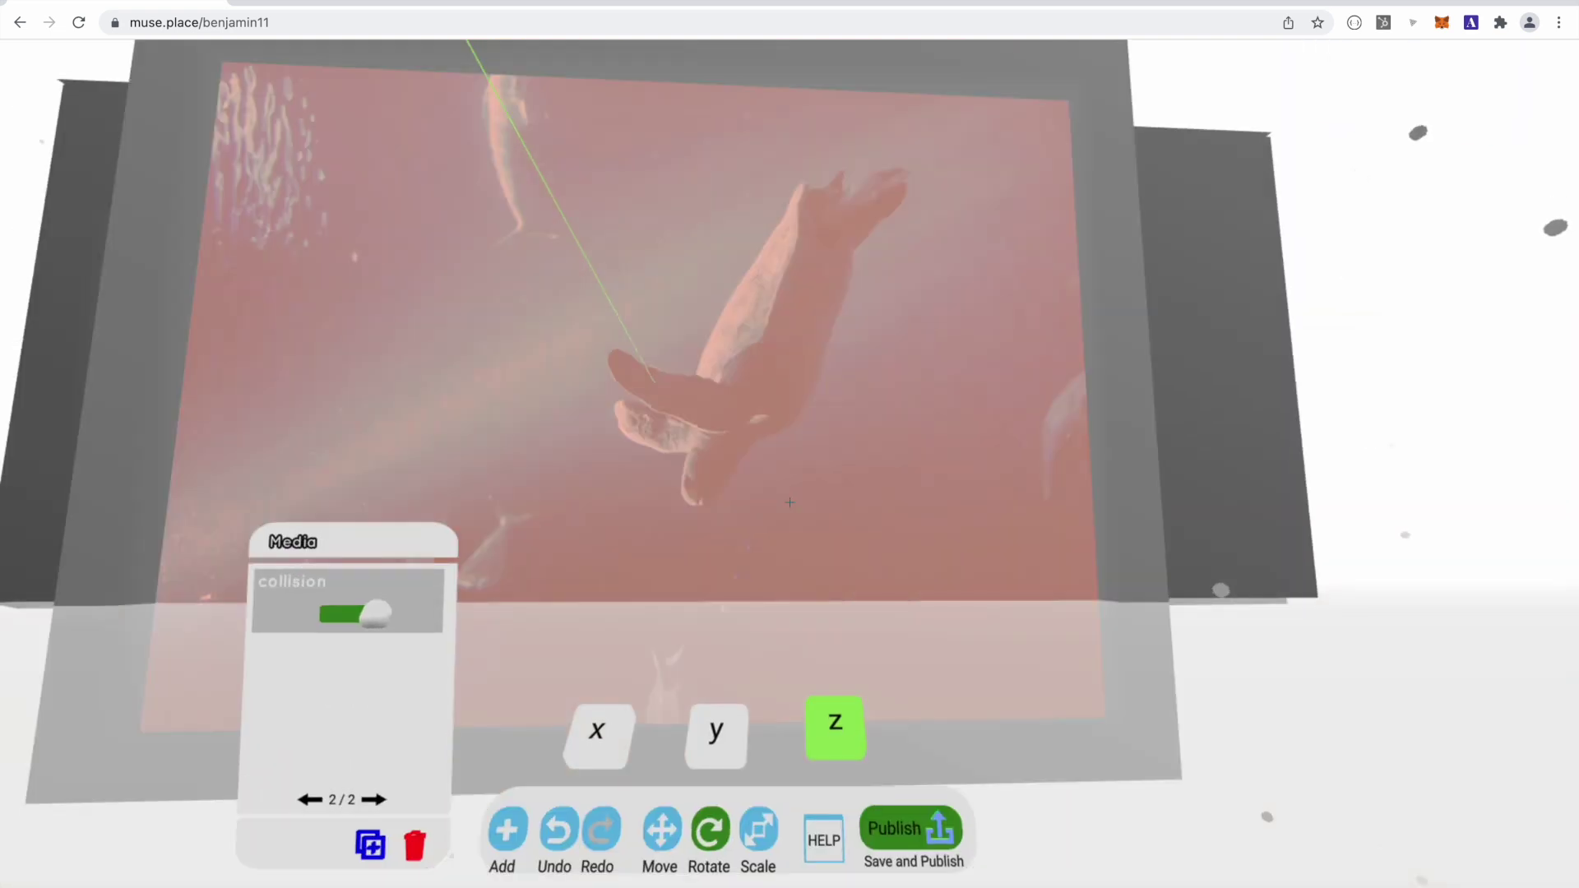
# Activate the Scale tool and try resizing the rotated turtle picture
pyautogui.click(790, 502)
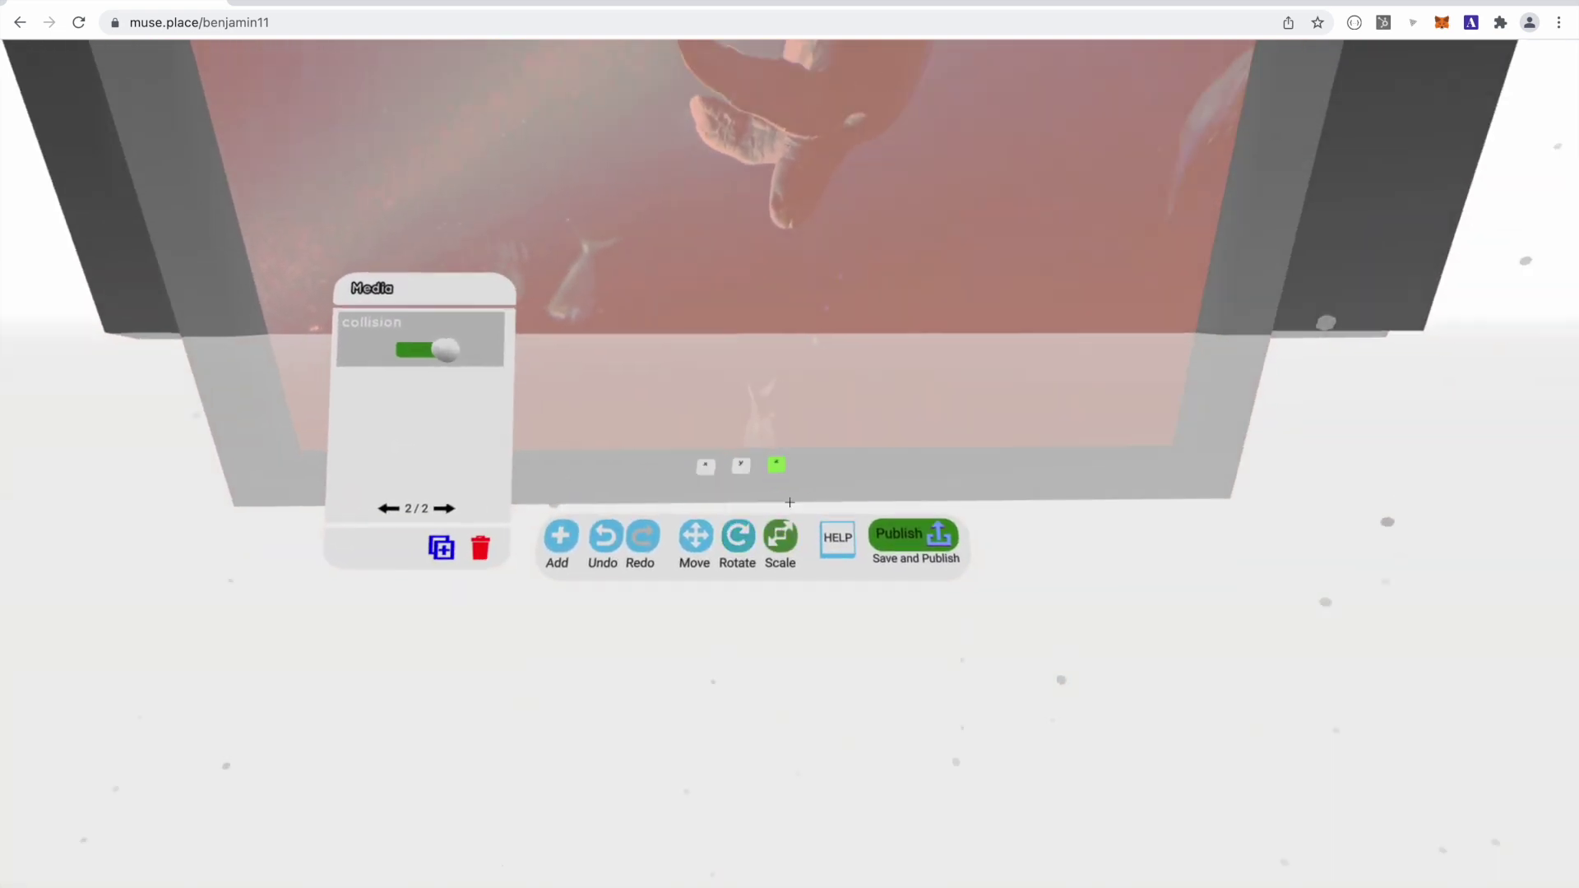
pyautogui.press('w')
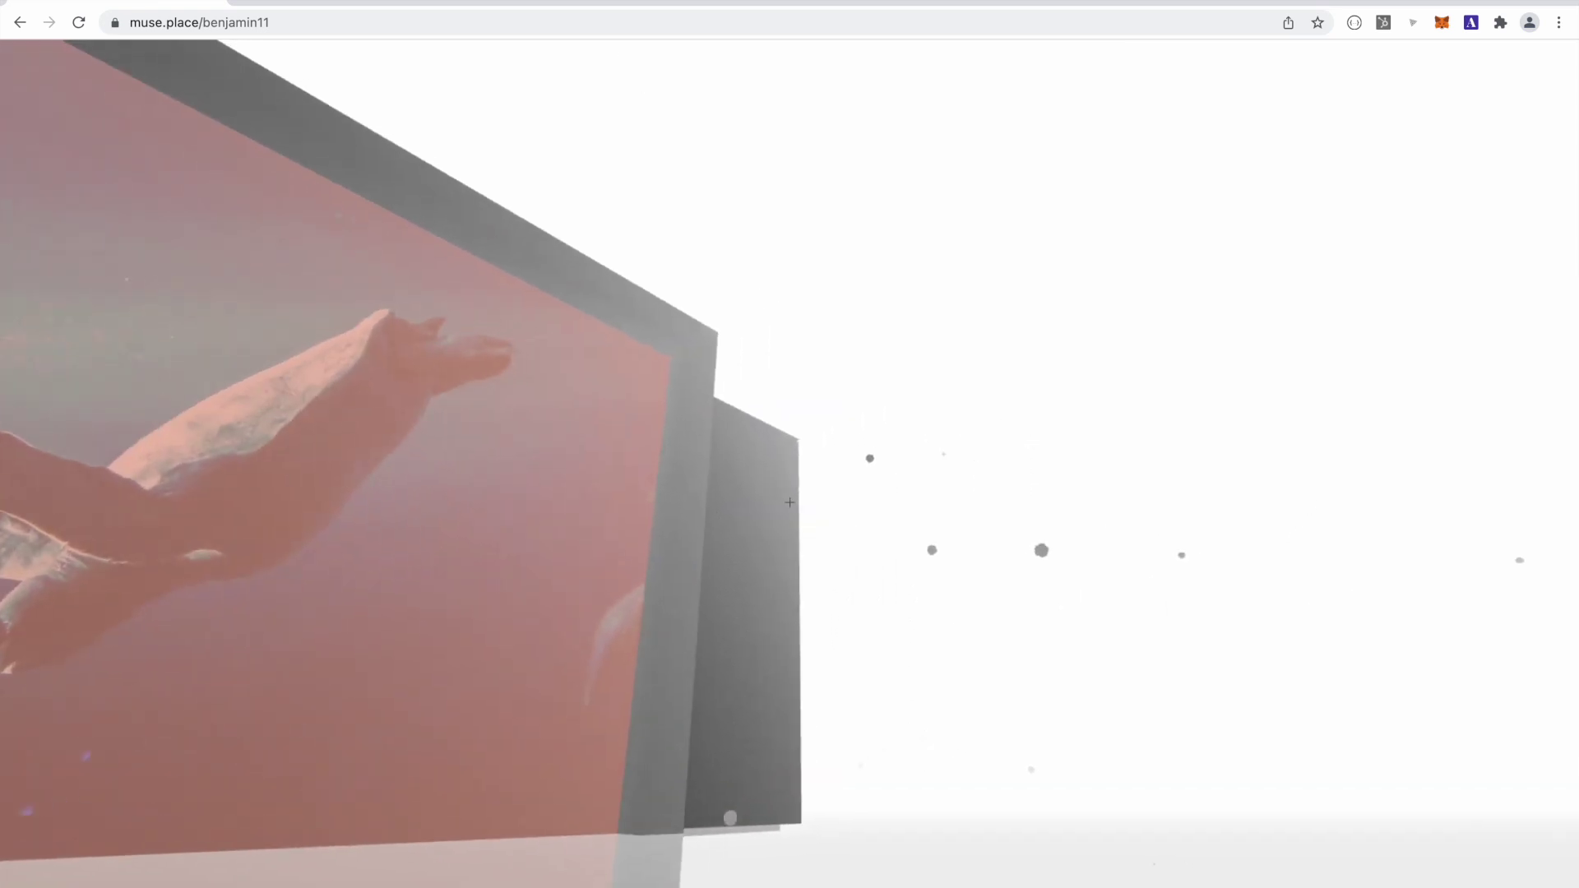
pyautogui.click(789, 502)
pyautogui.click(789, 503)
pyautogui.click(790, 503)
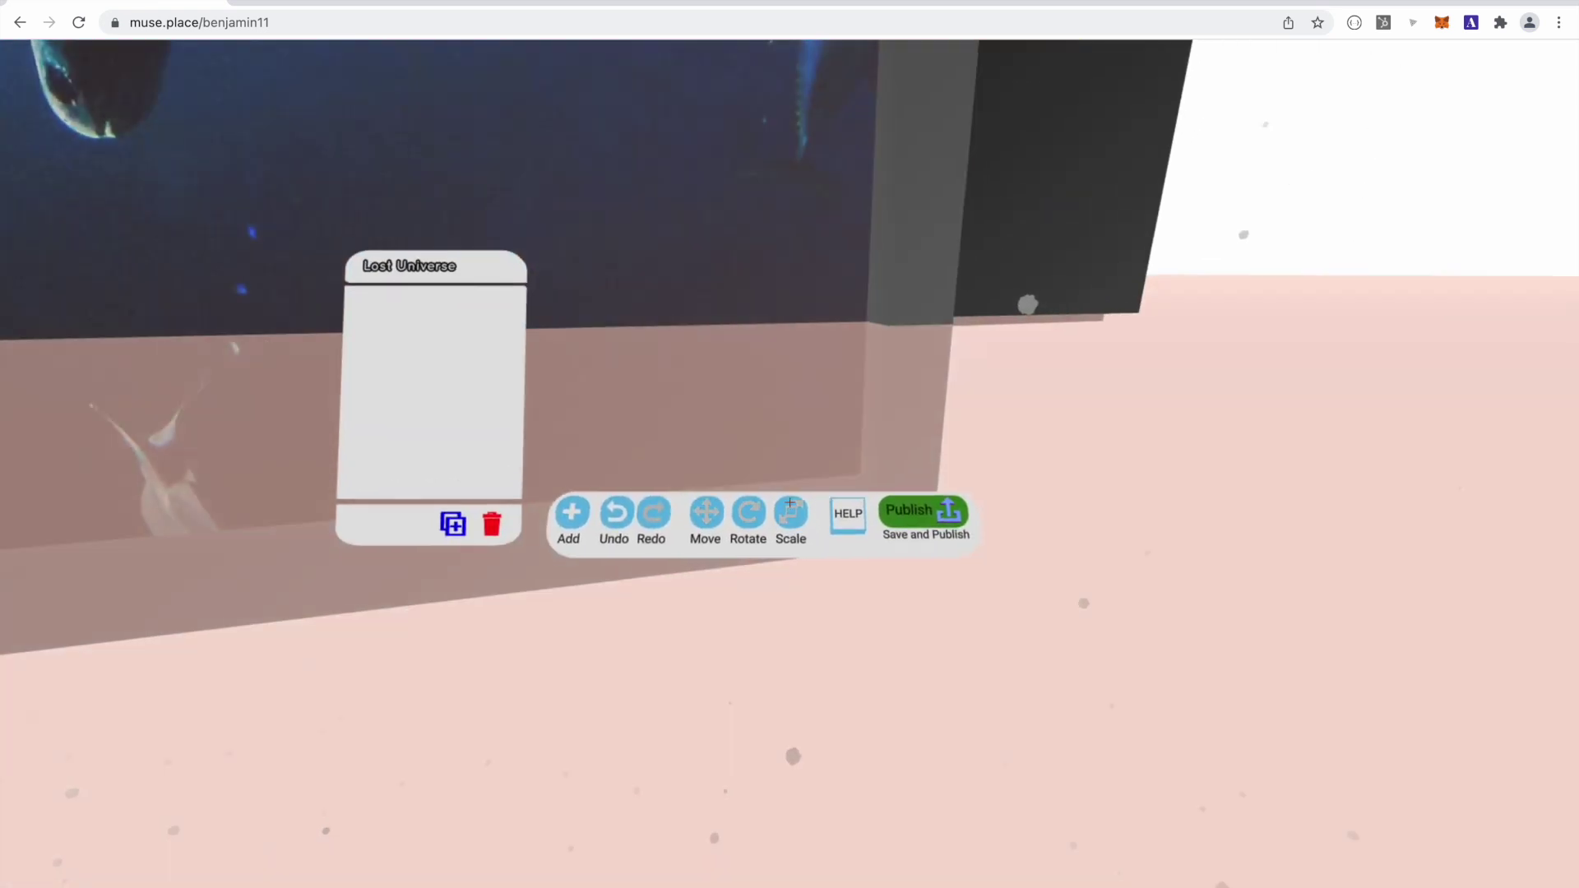
pyautogui.click(790, 502)
pyautogui.click(790, 502)
# Reselect the Media object, try the Scale tool on it again and leave editing
pyautogui.press('w')
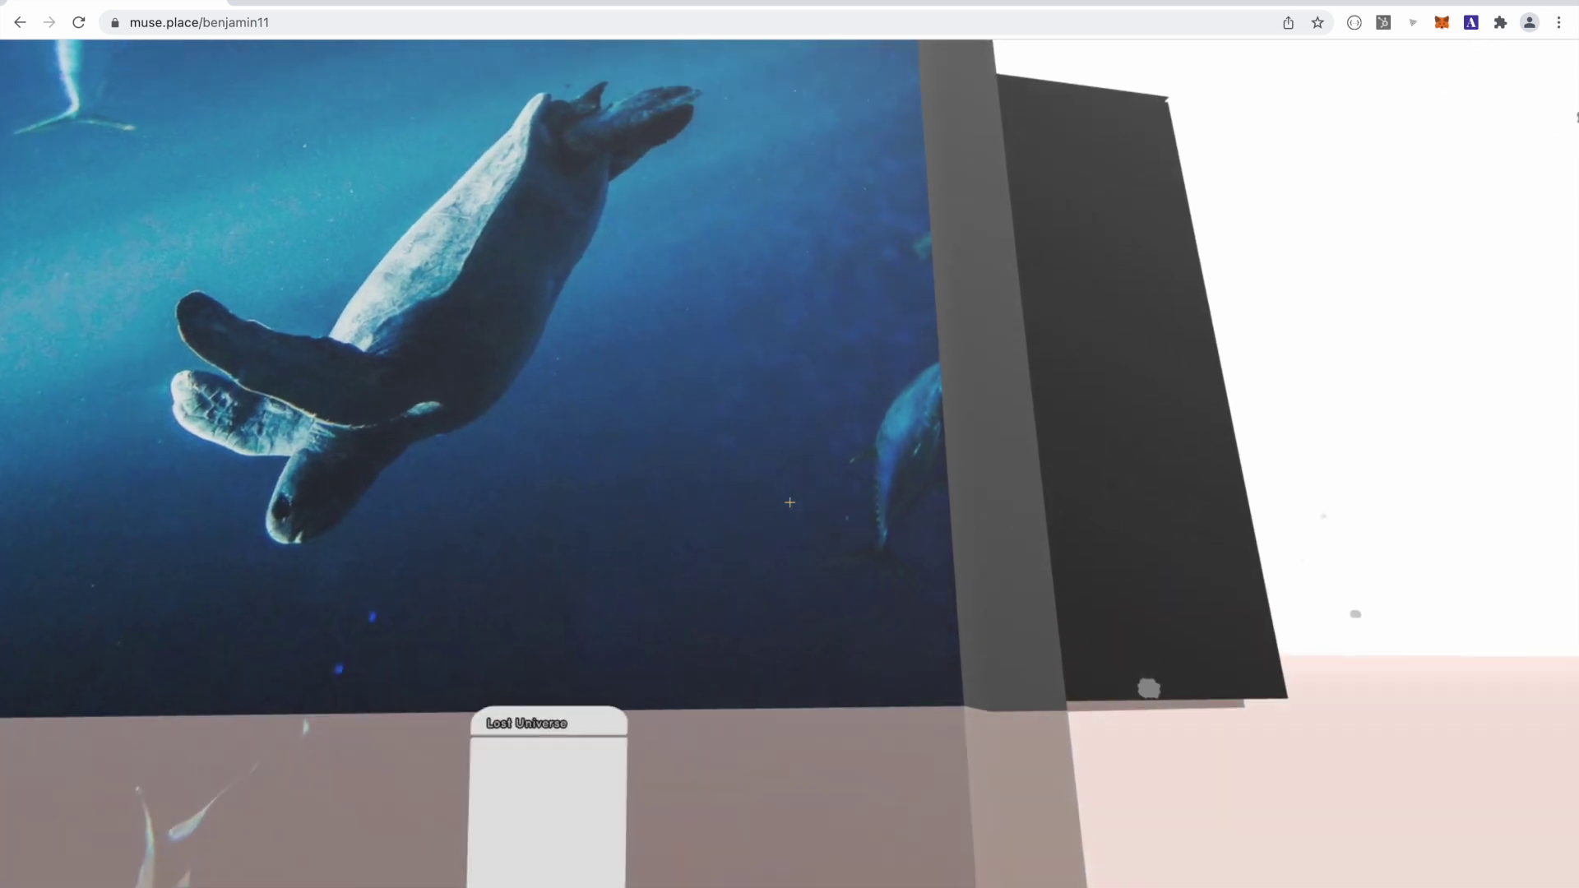
pyautogui.click(789, 502)
pyautogui.press('s')
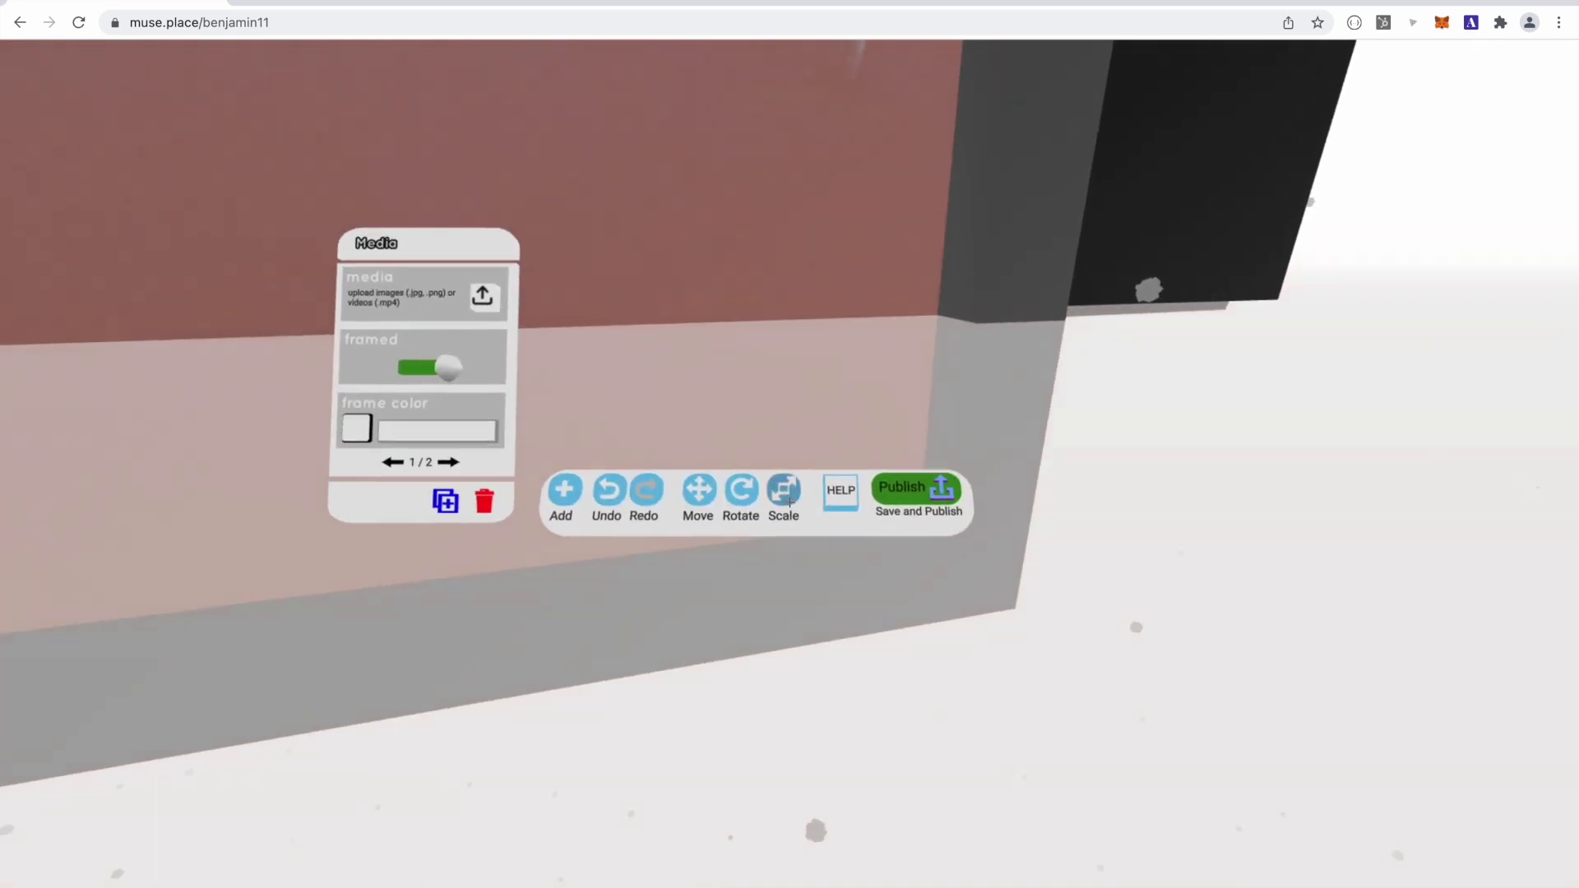
pyautogui.press('w')
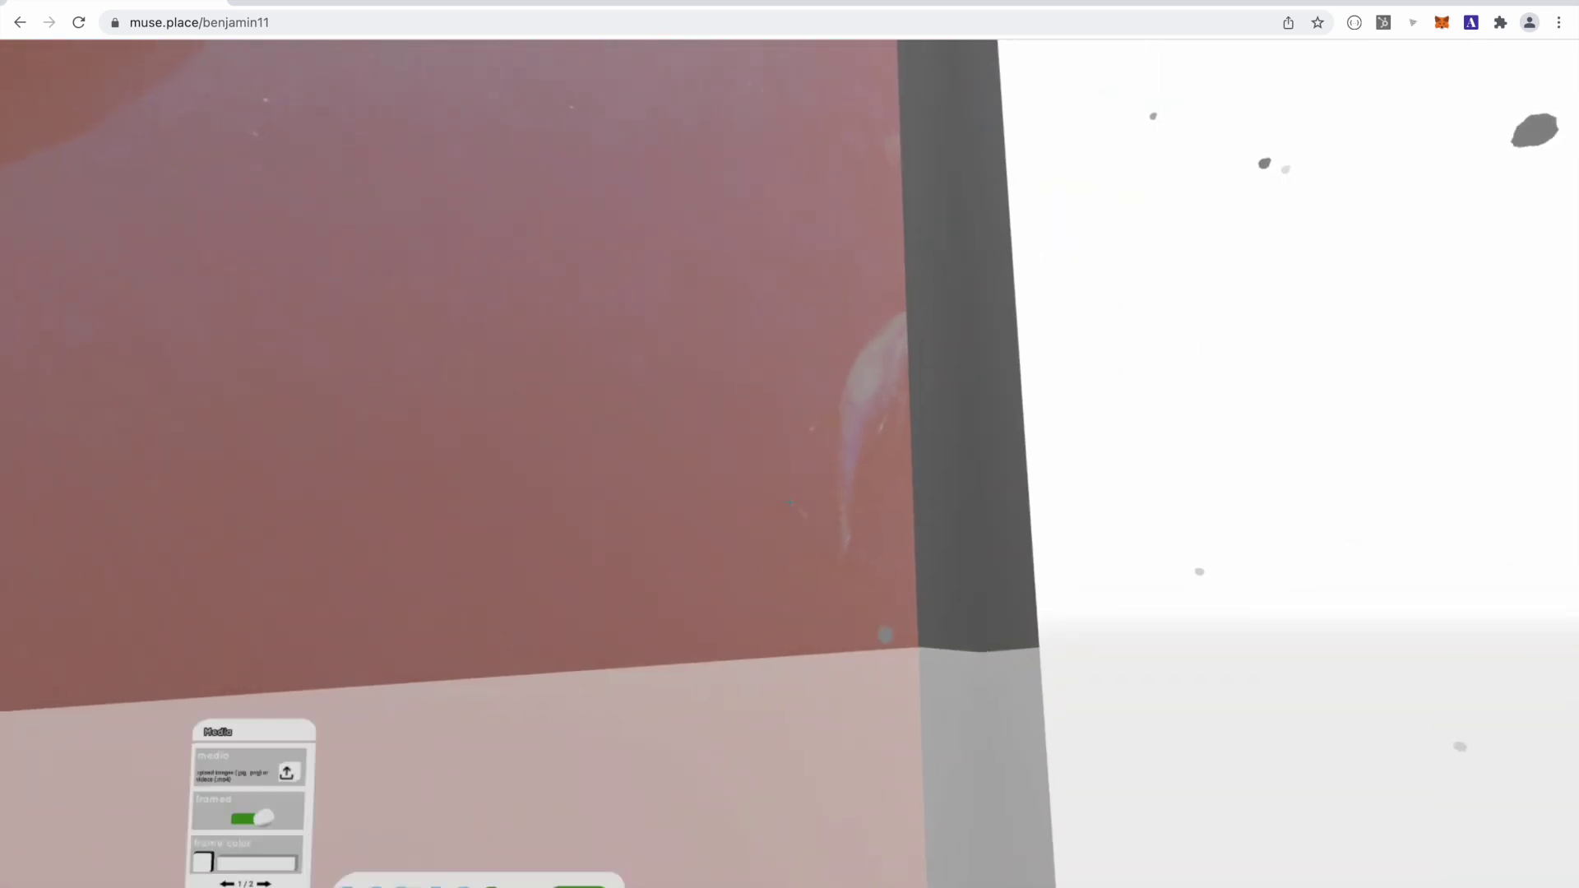
pyautogui.click(789, 503)
pyautogui.press('w')
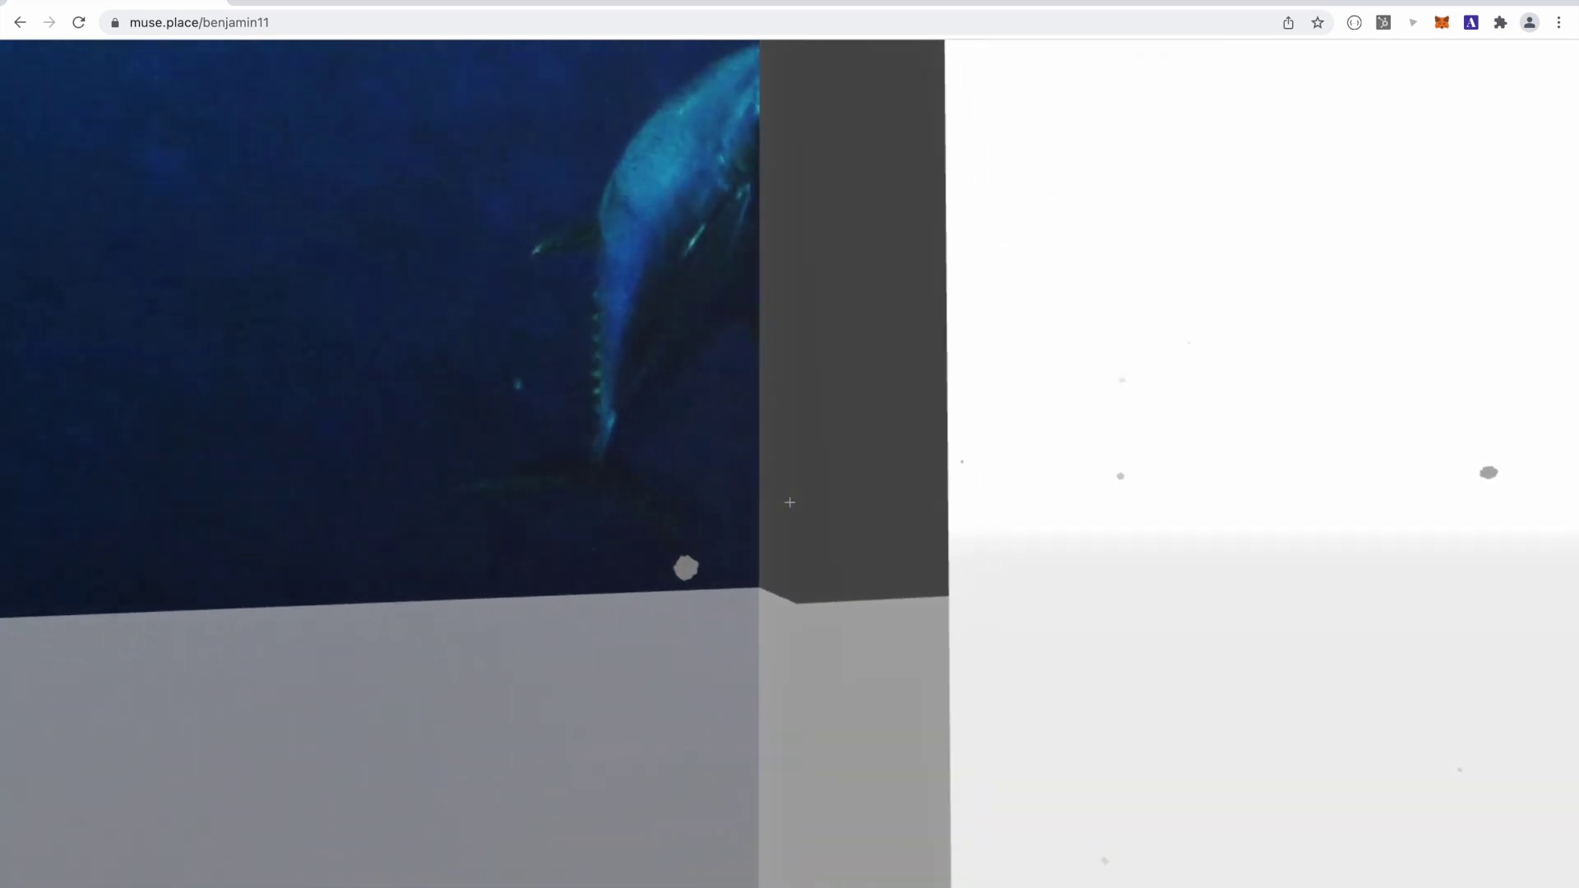
# Walk around the picture's edge into the classroom to view the desks, clock and bottle shelves
pyautogui.press('w')
pyautogui.press('d')
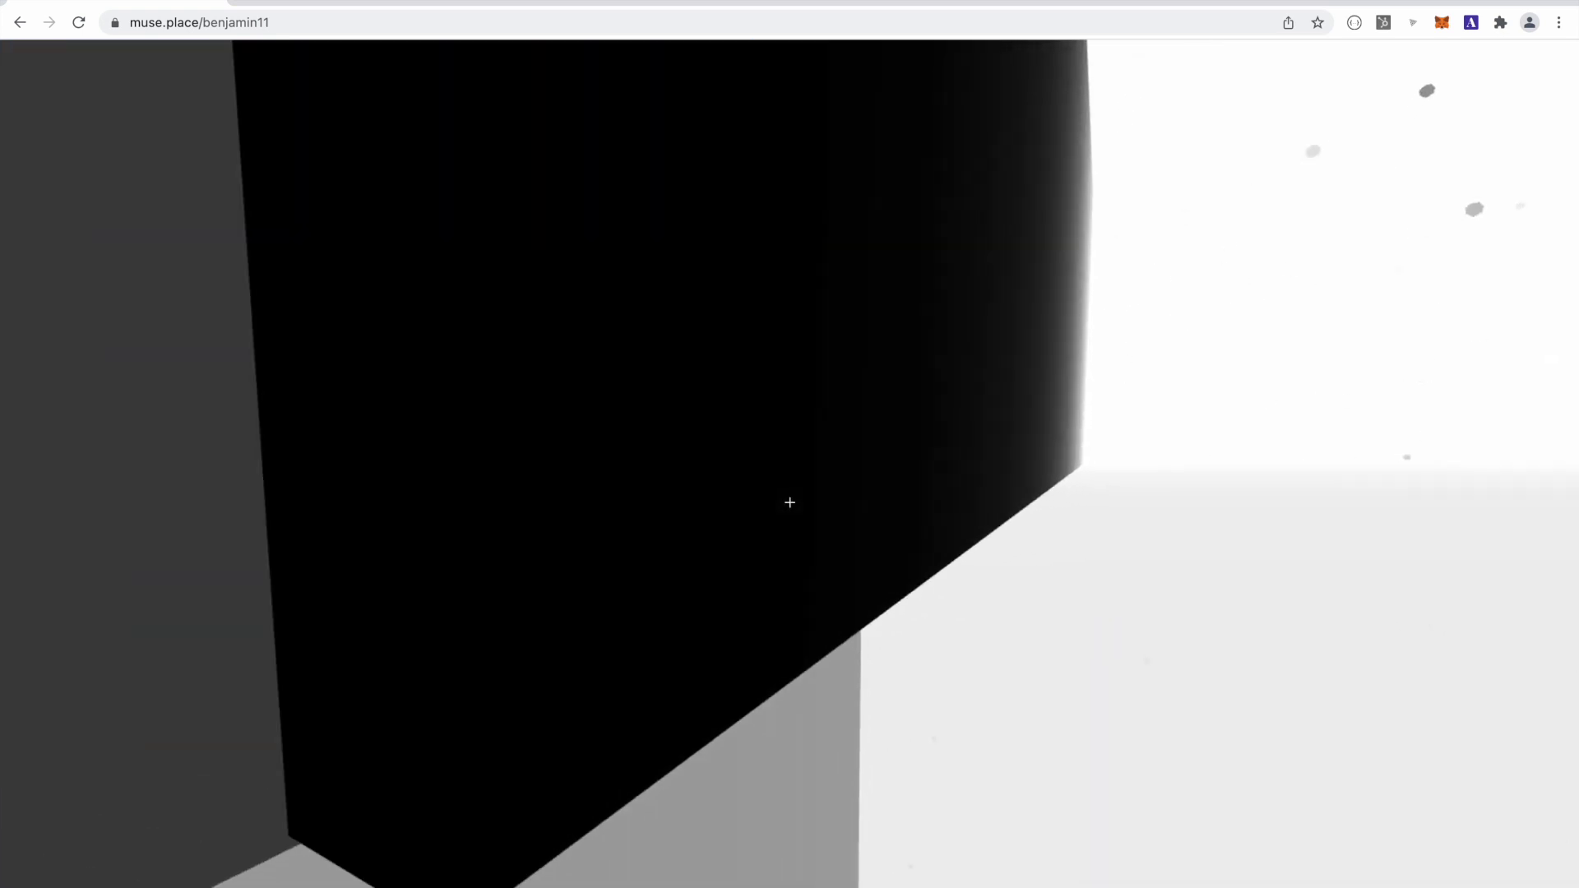
pyautogui.press('w')
pyautogui.press('a')
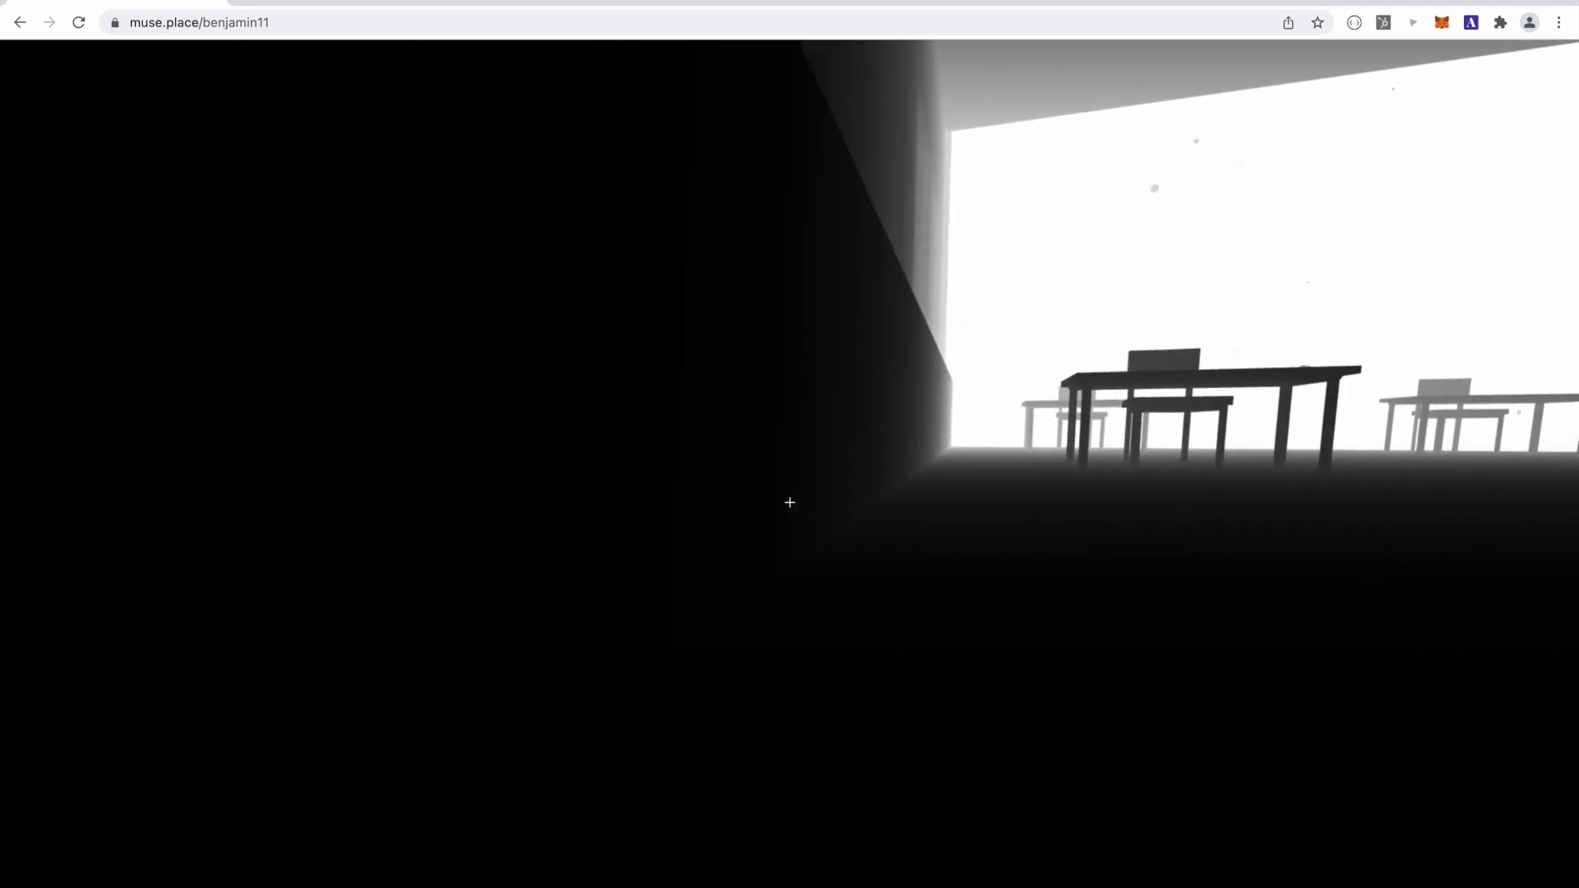
pyautogui.press('w')
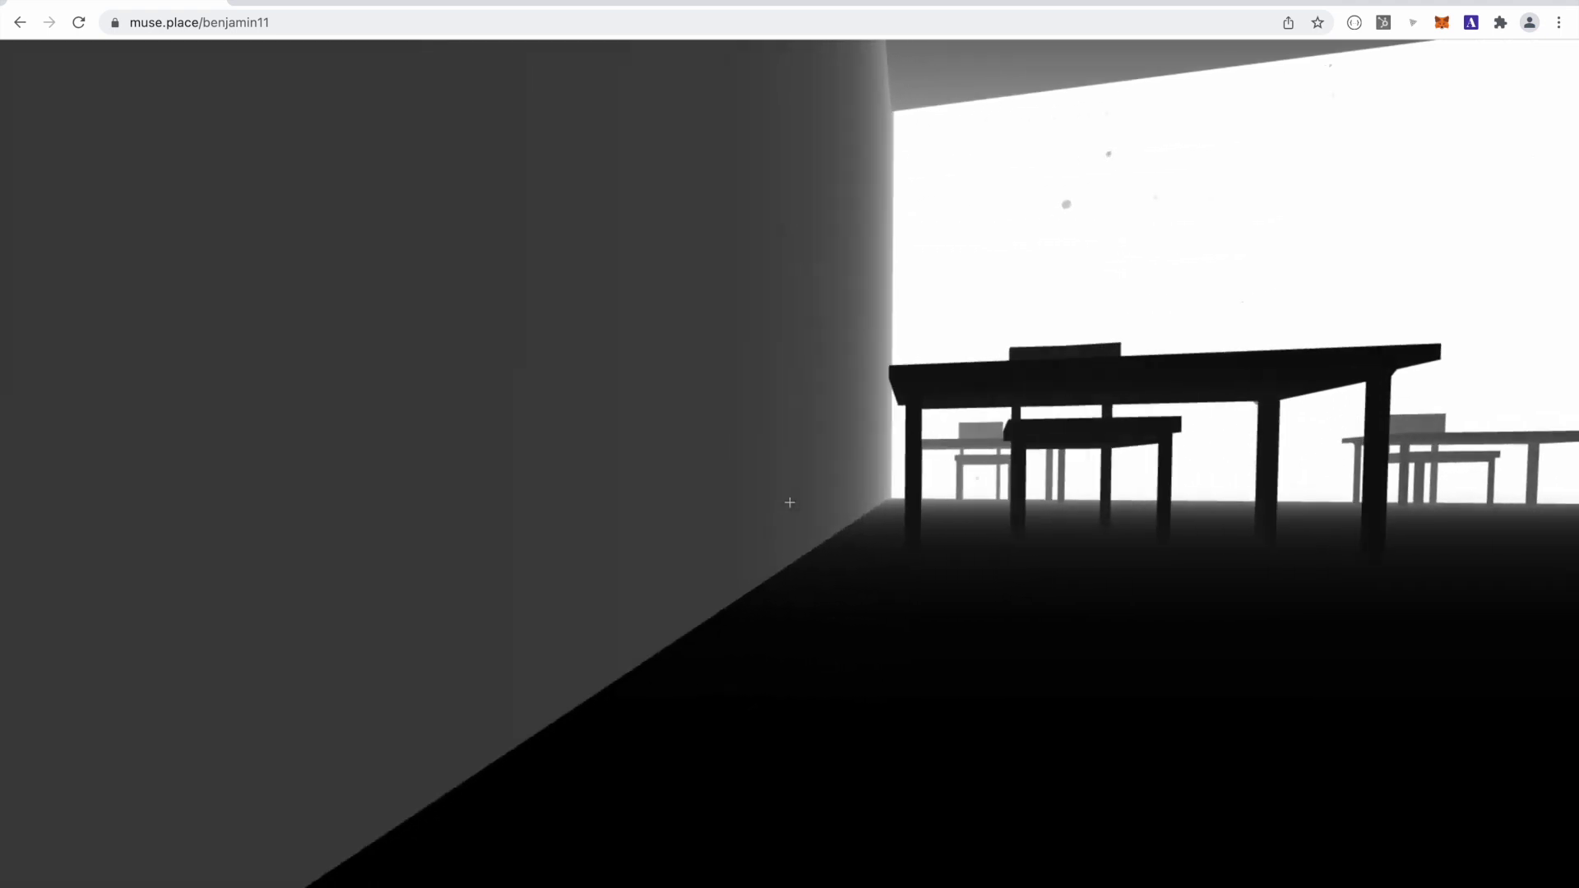
pyautogui.press('a')
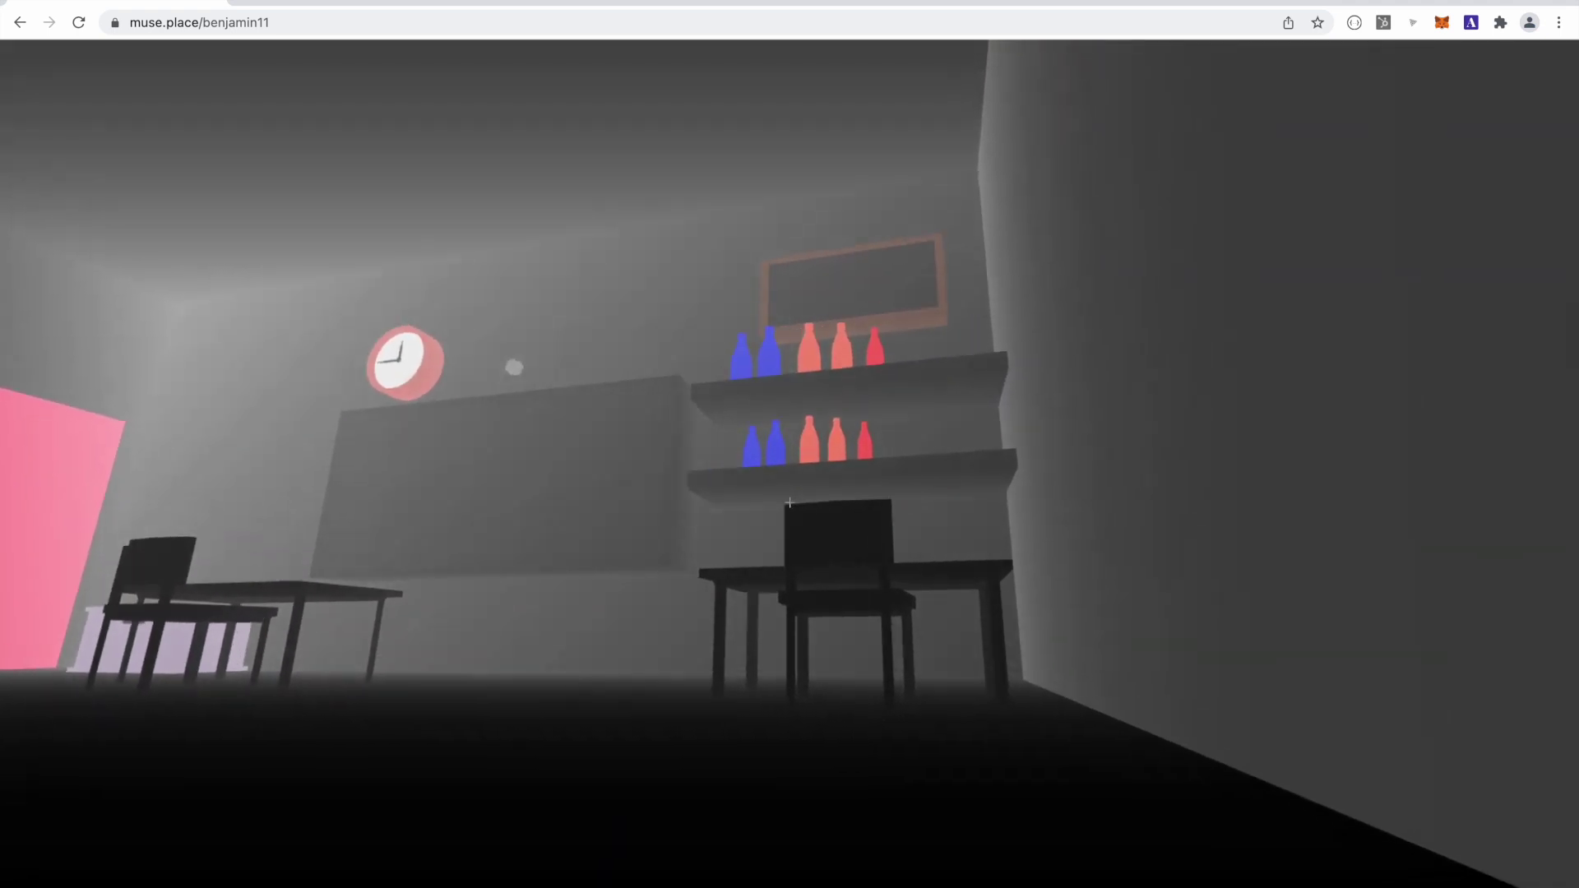
# Walk between the classroom's desks and back out over its open edge to view the whole room
pyautogui.press('s')
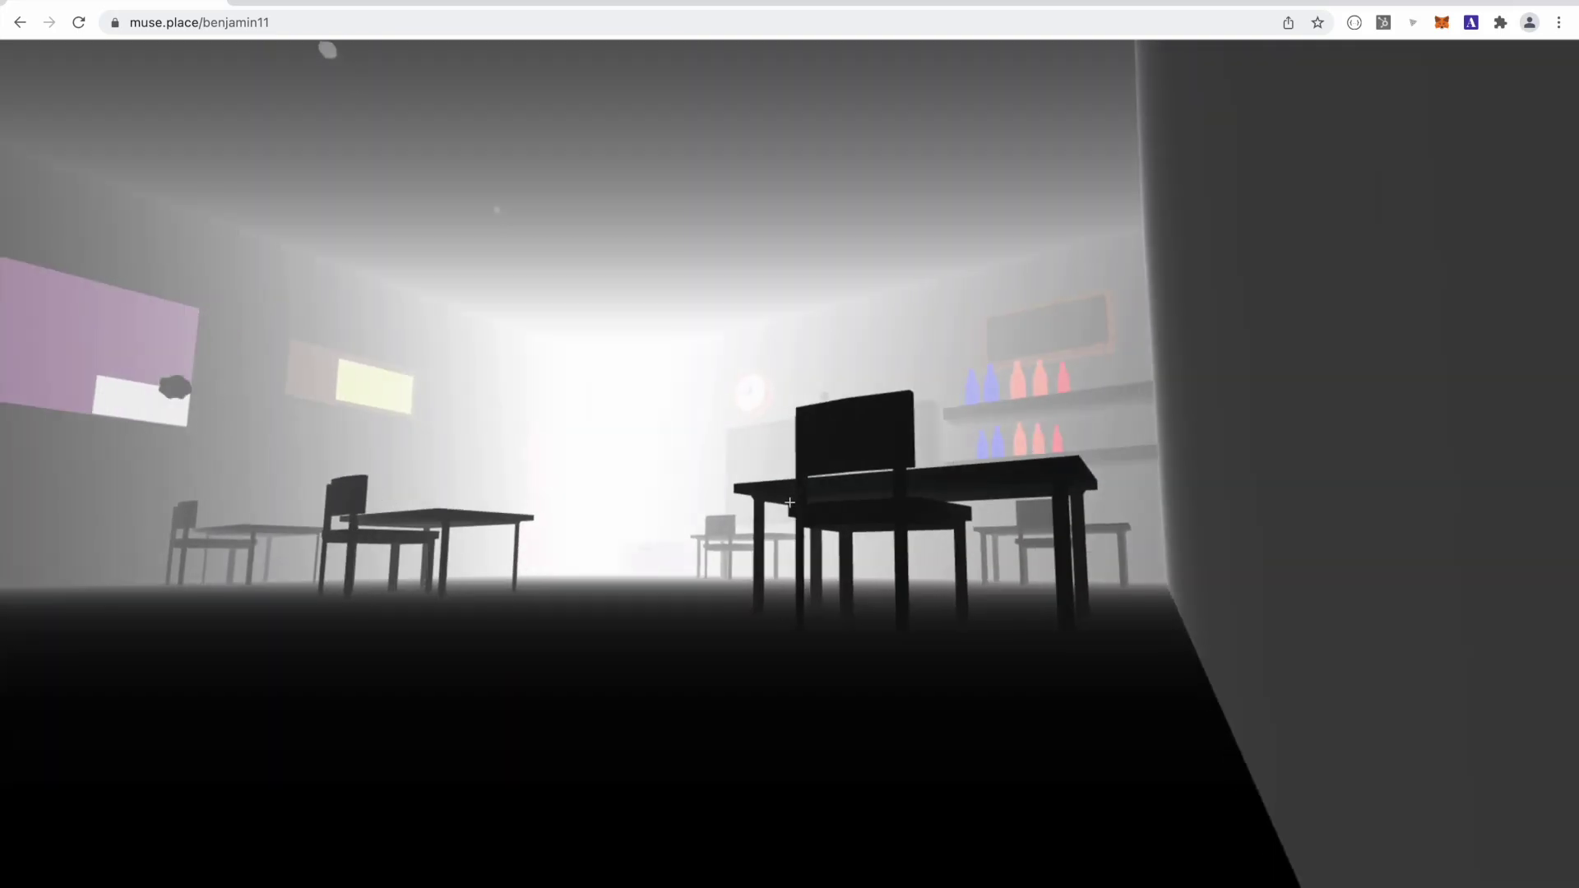
pyautogui.press('w')
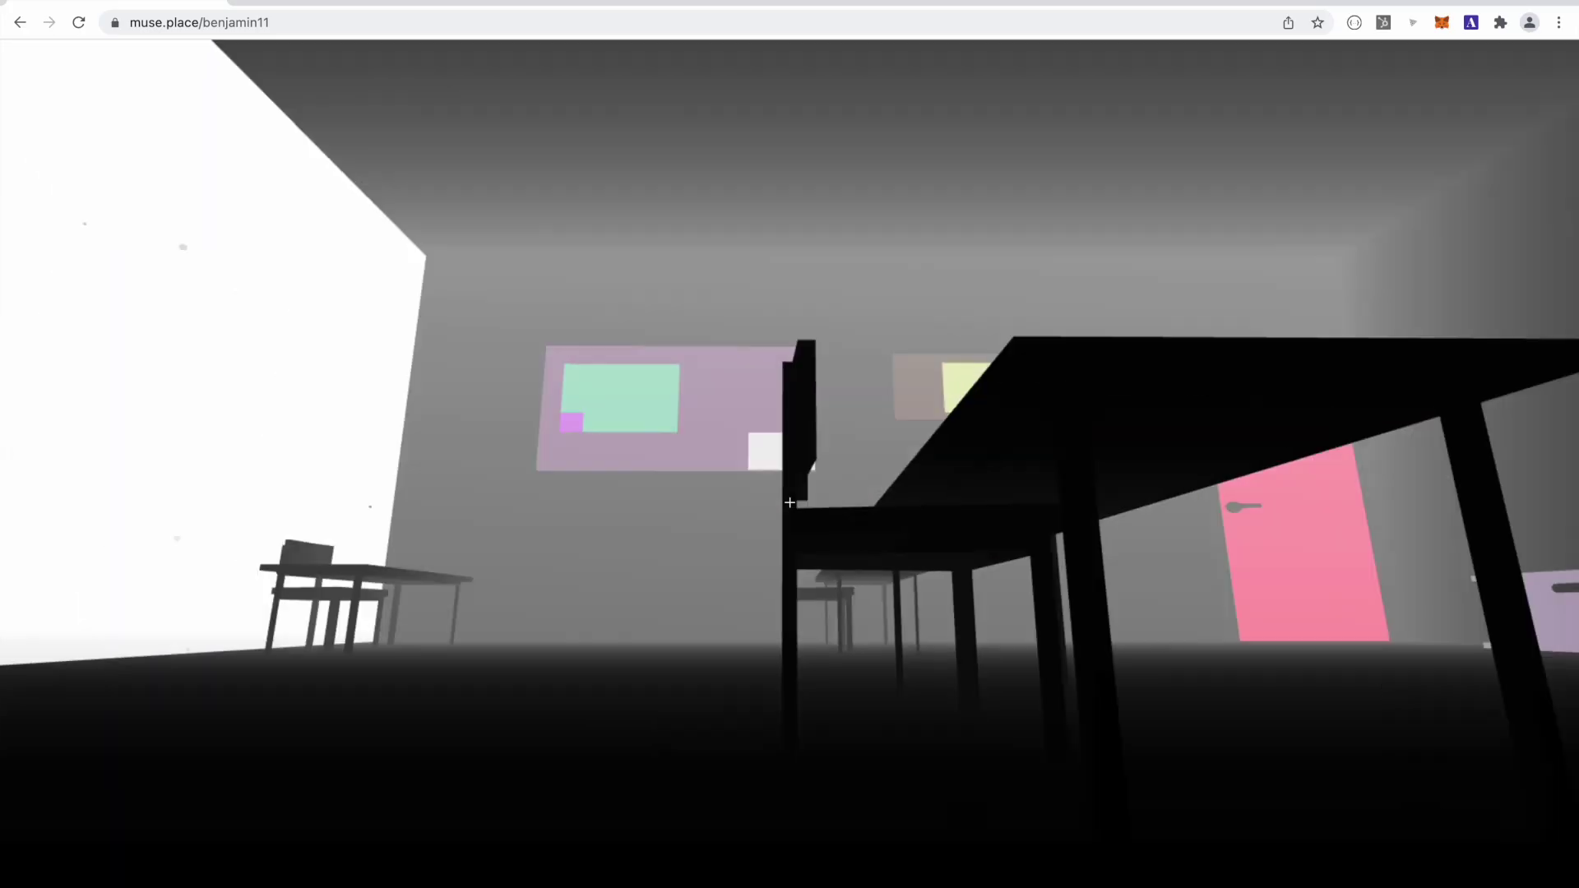
pyautogui.press('w')
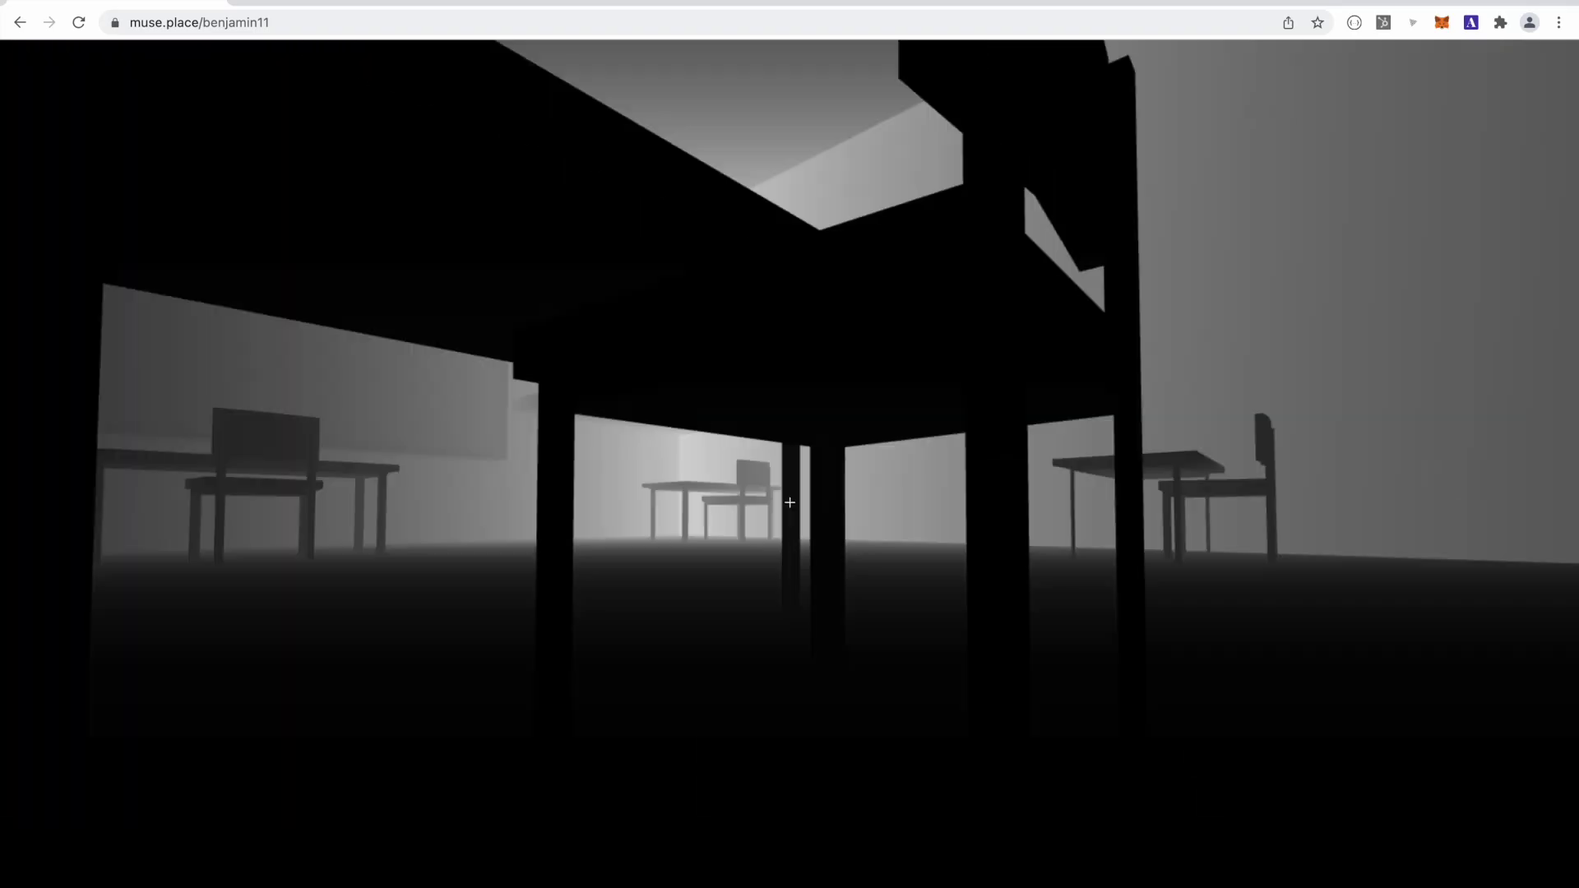
pyautogui.press('w')
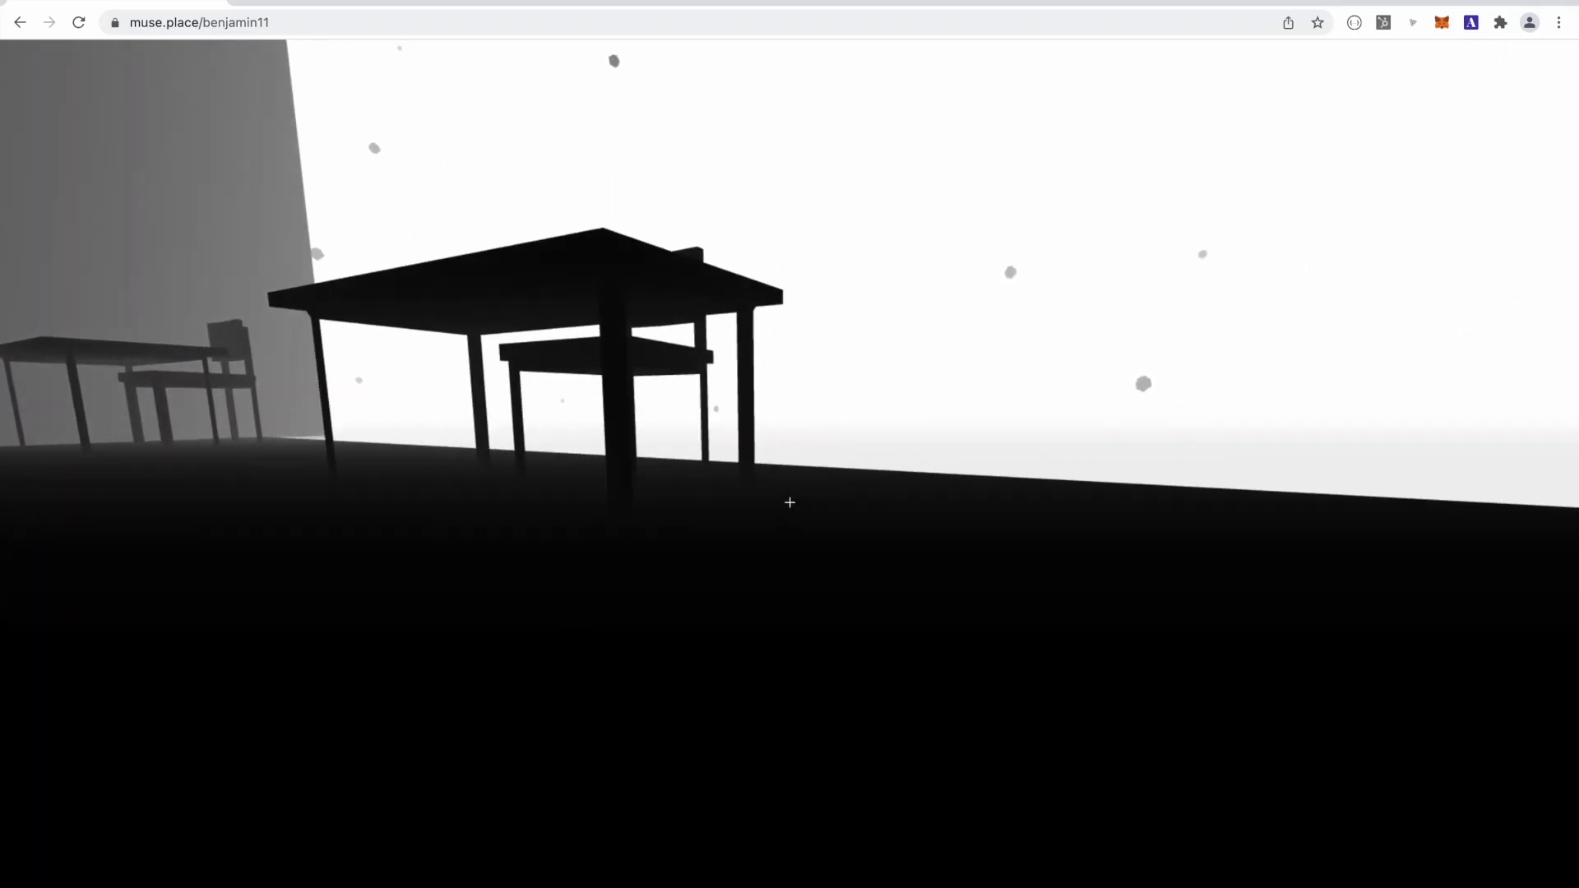
pyautogui.press('w')
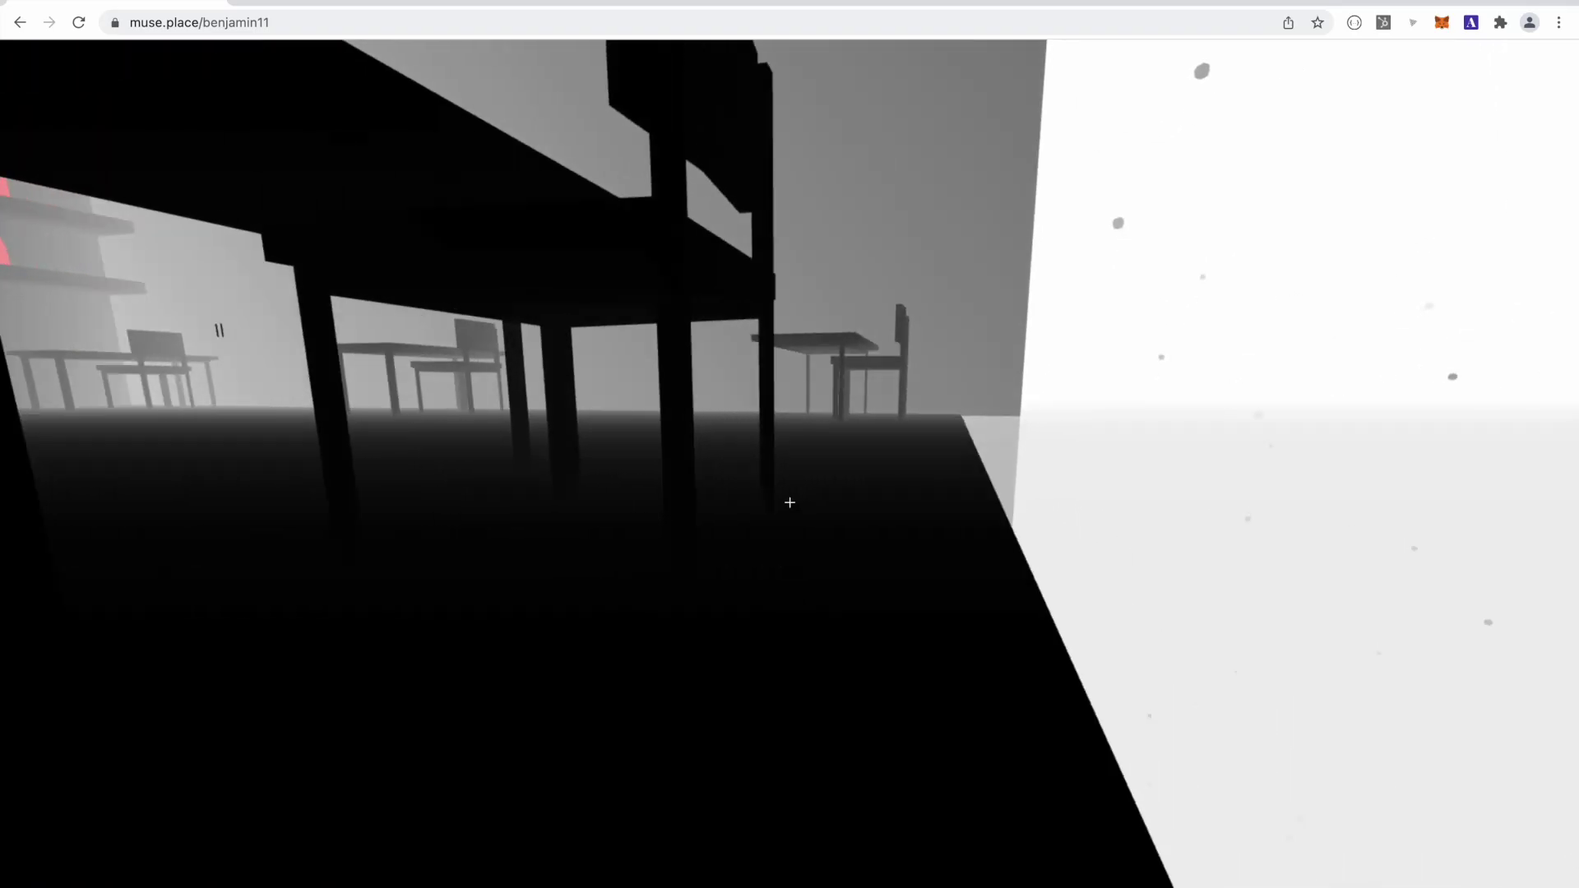
pyautogui.press('d')
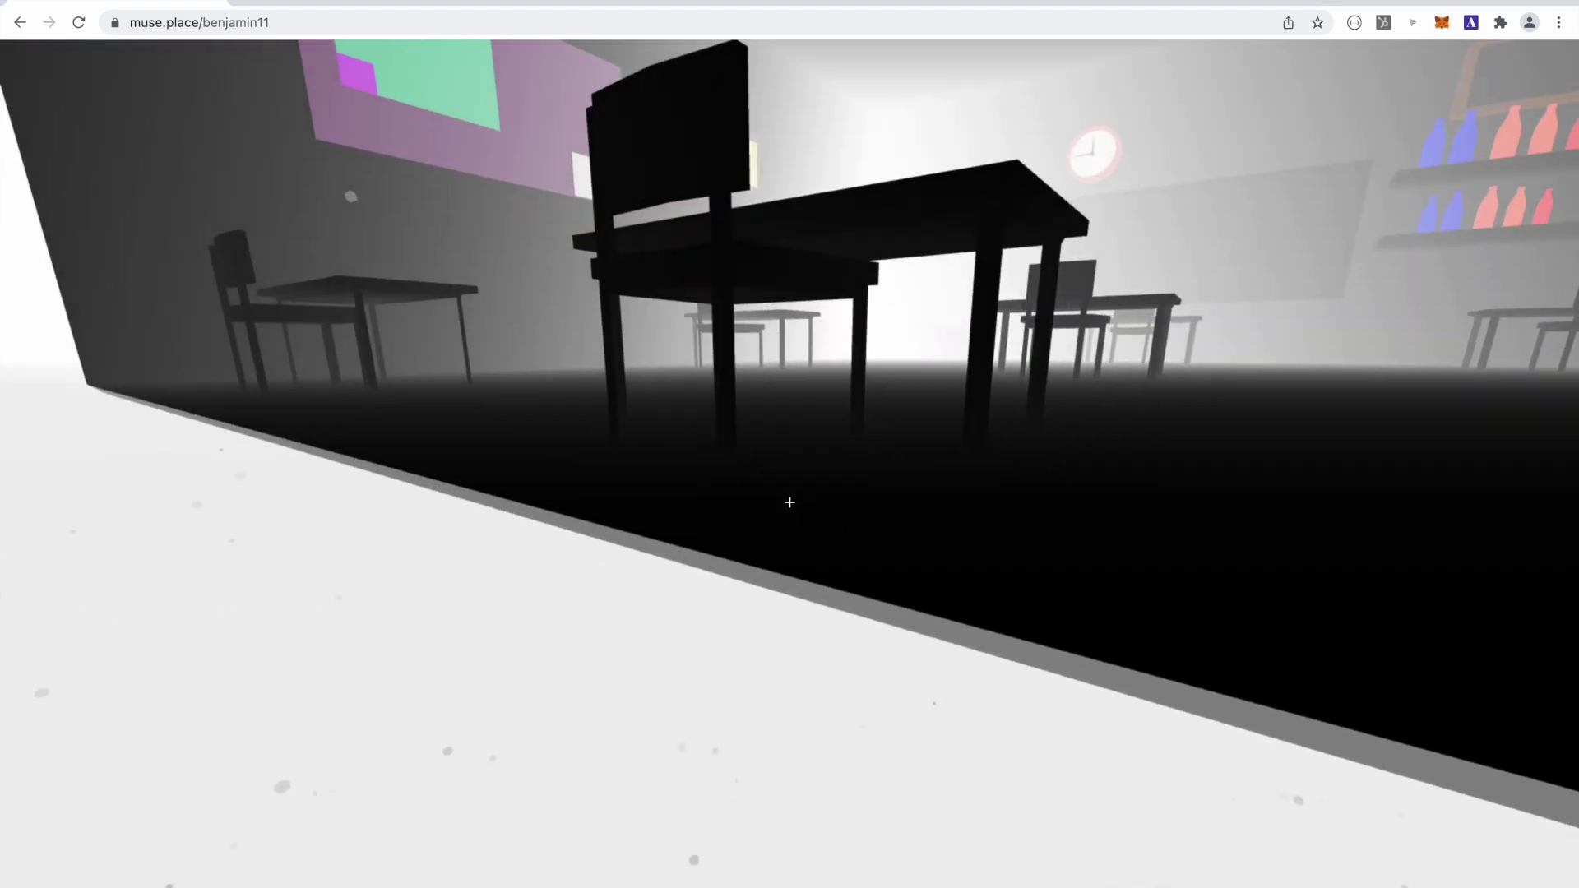
pyautogui.press('s')
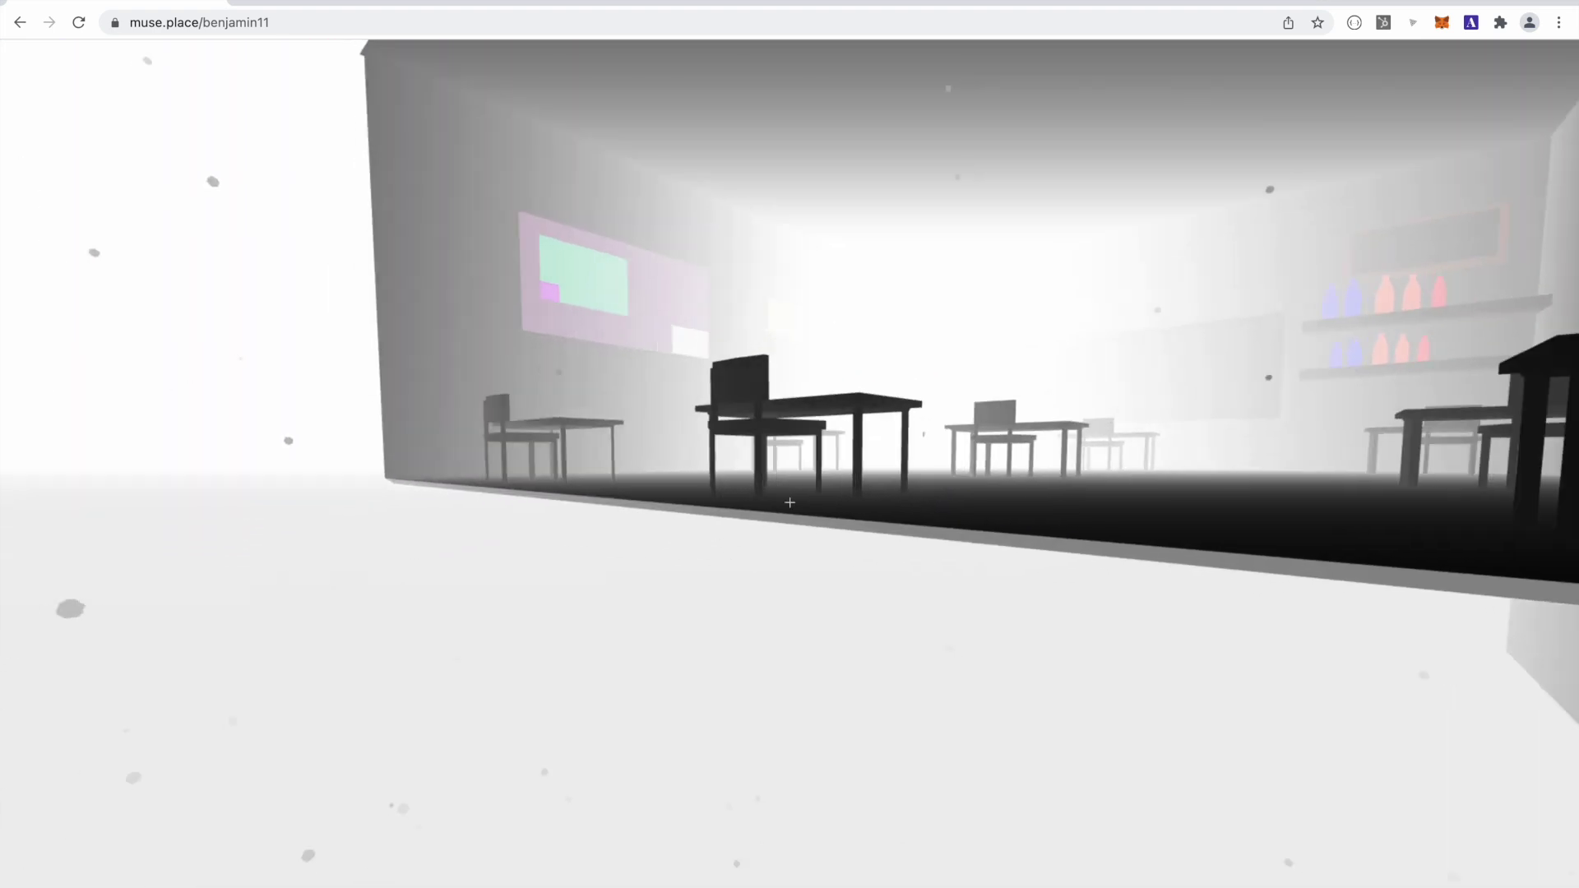
# Open the Media object for editing and publish the world with its changes
pyautogui.click(790, 502)
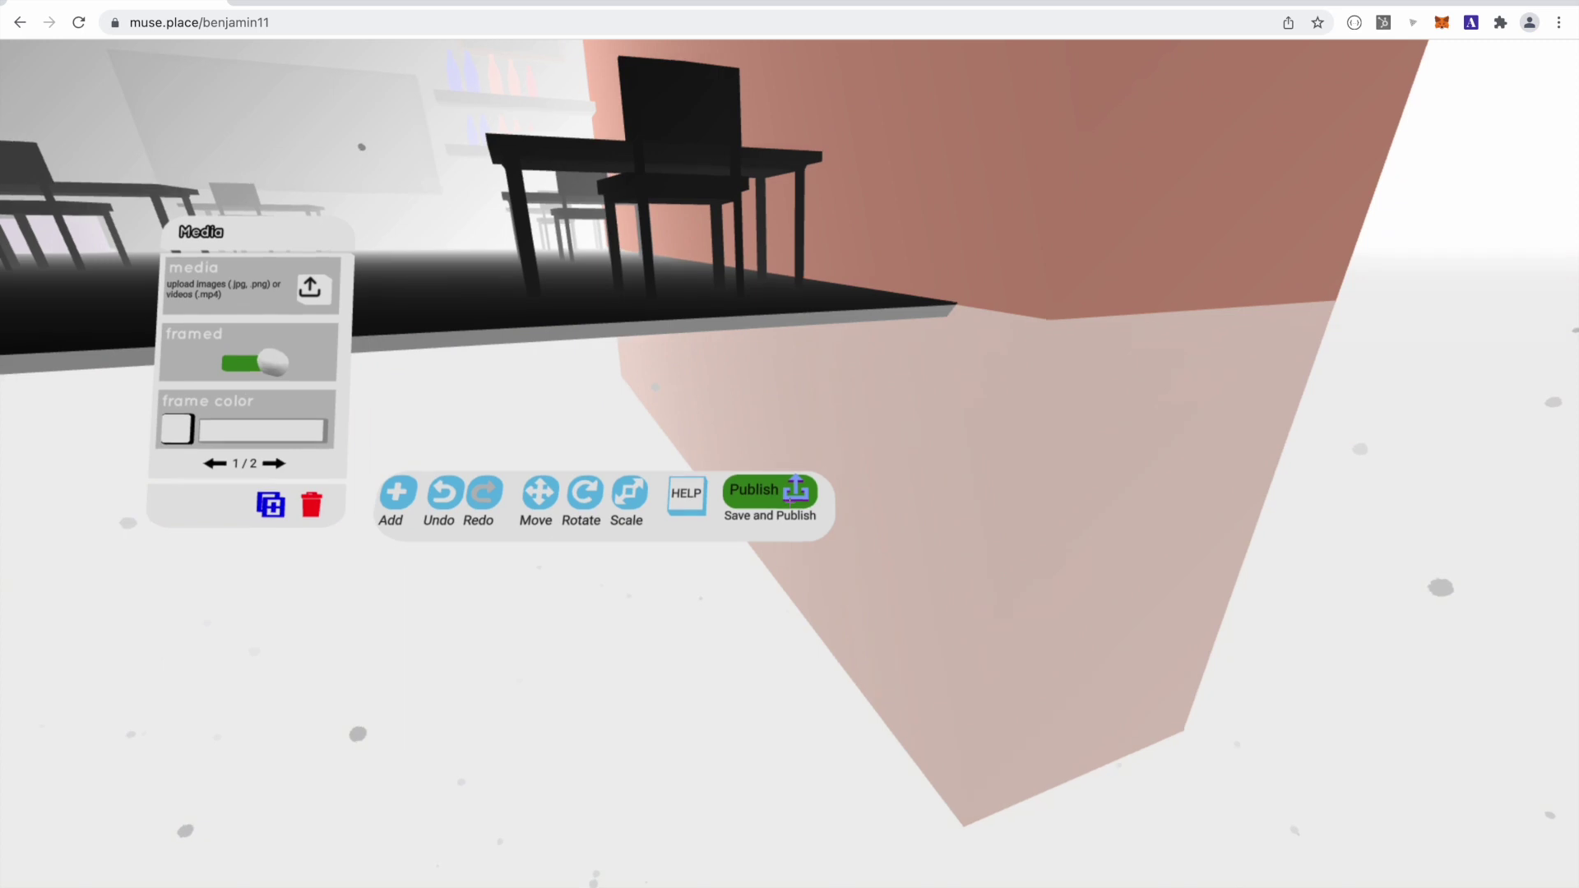
pyautogui.click(791, 497)
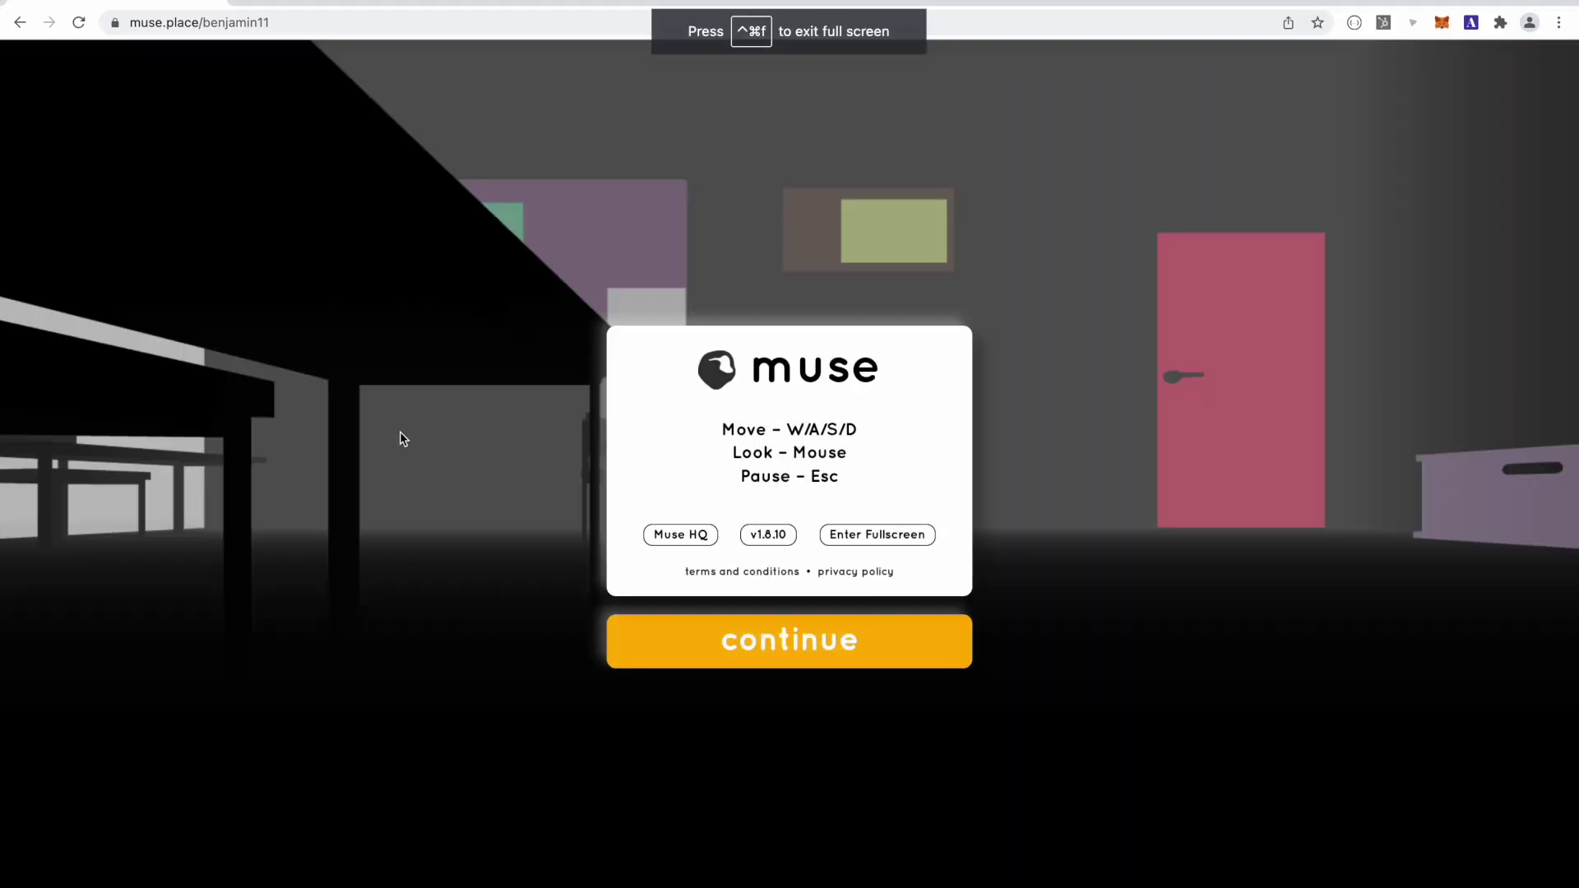
# Resume the world, open the editor inside the classroom and add a Text object
pyautogui.click(651, 627)
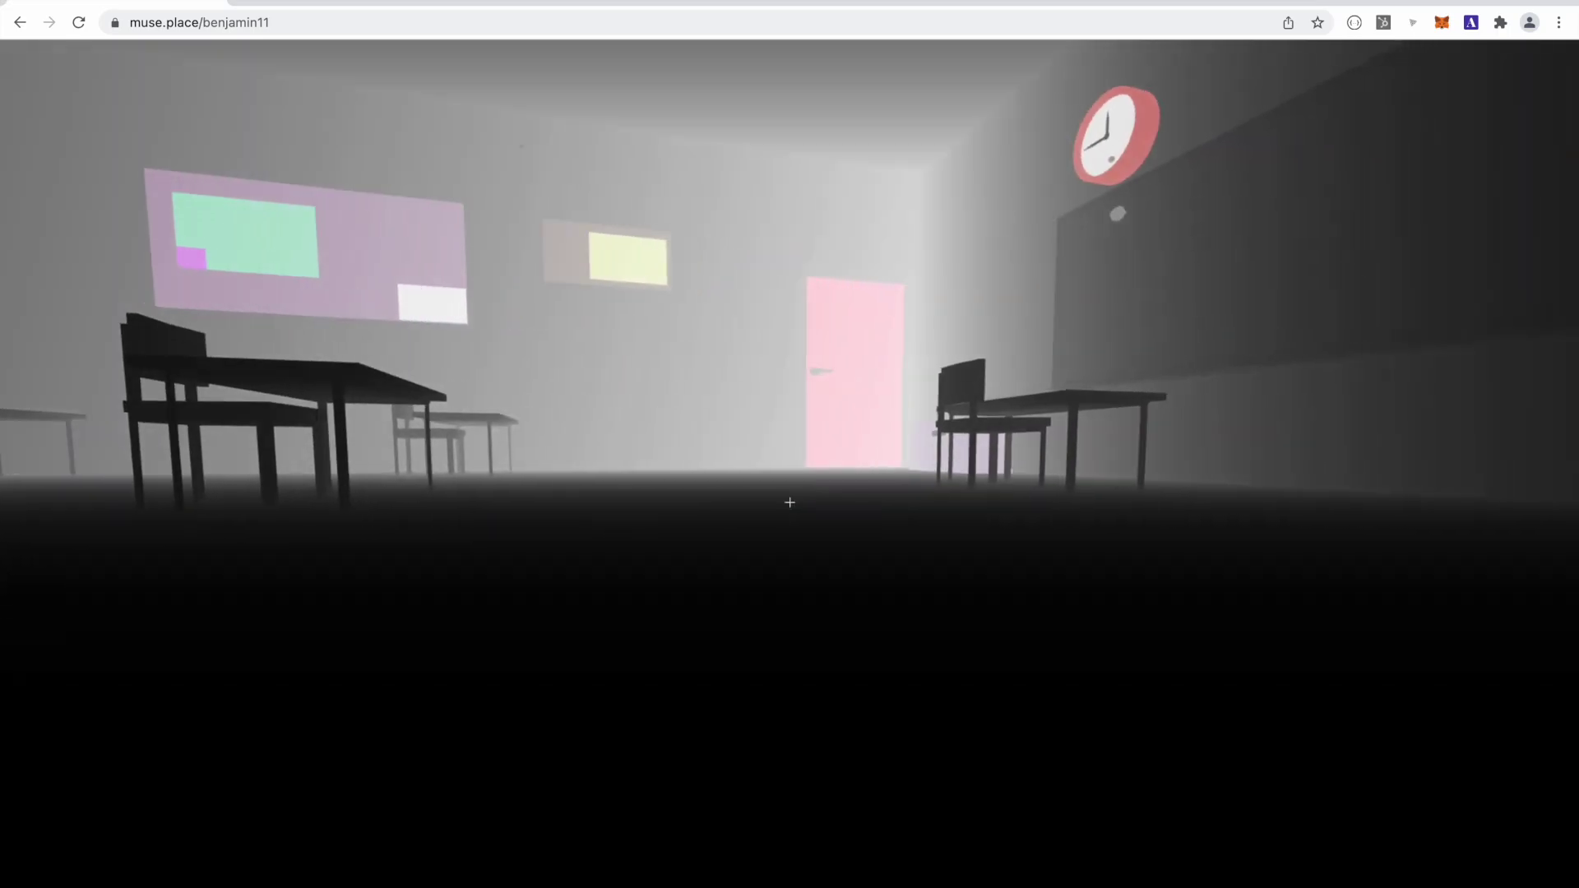
pyautogui.press('e')
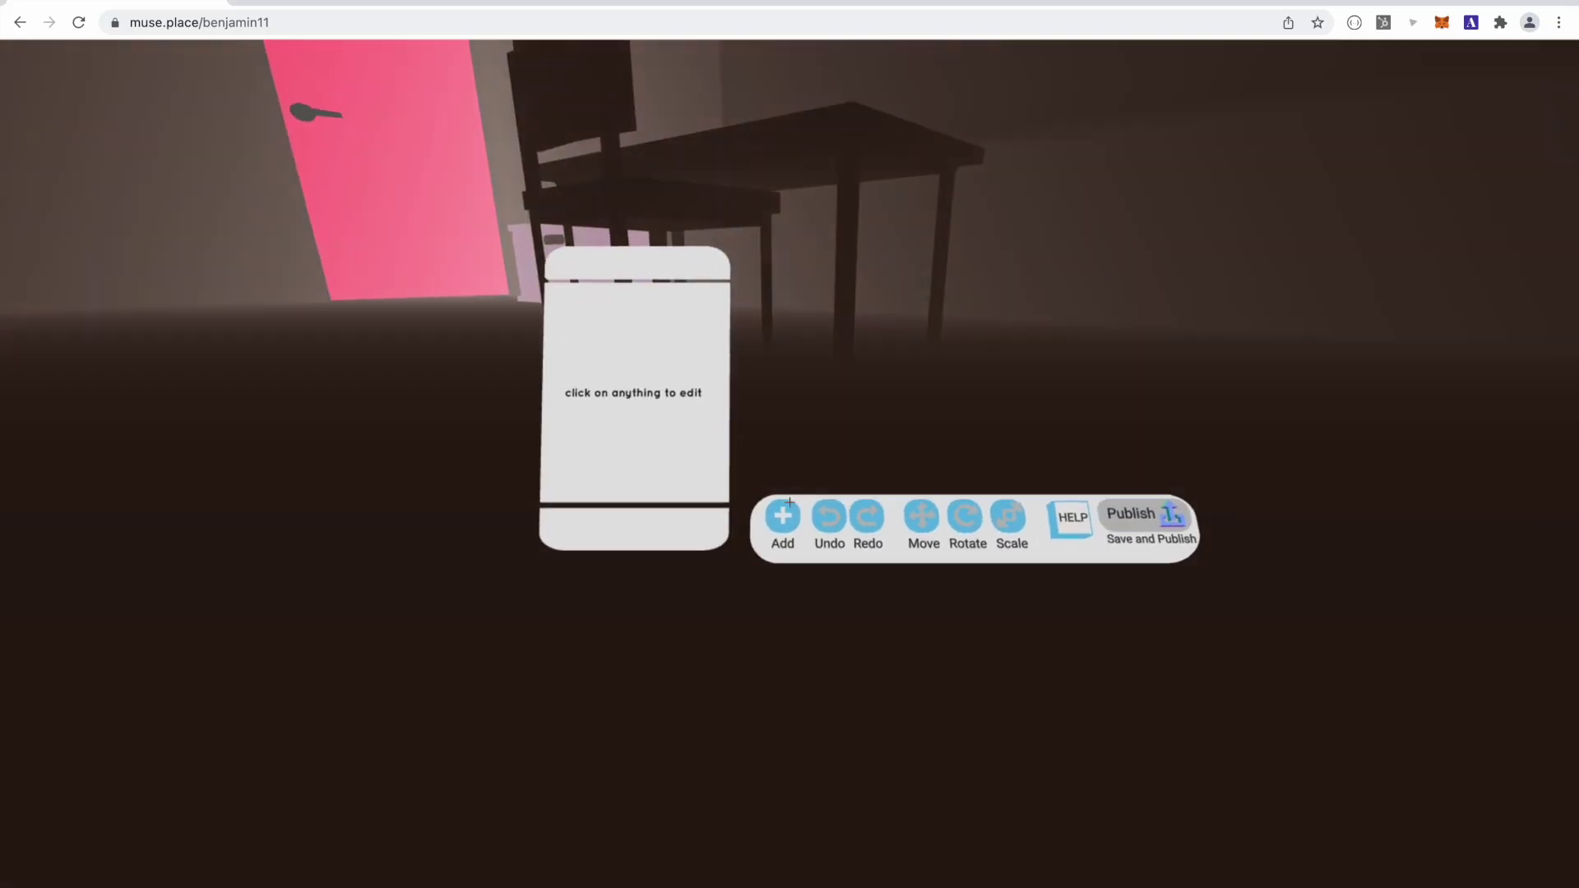
pyautogui.click(789, 502)
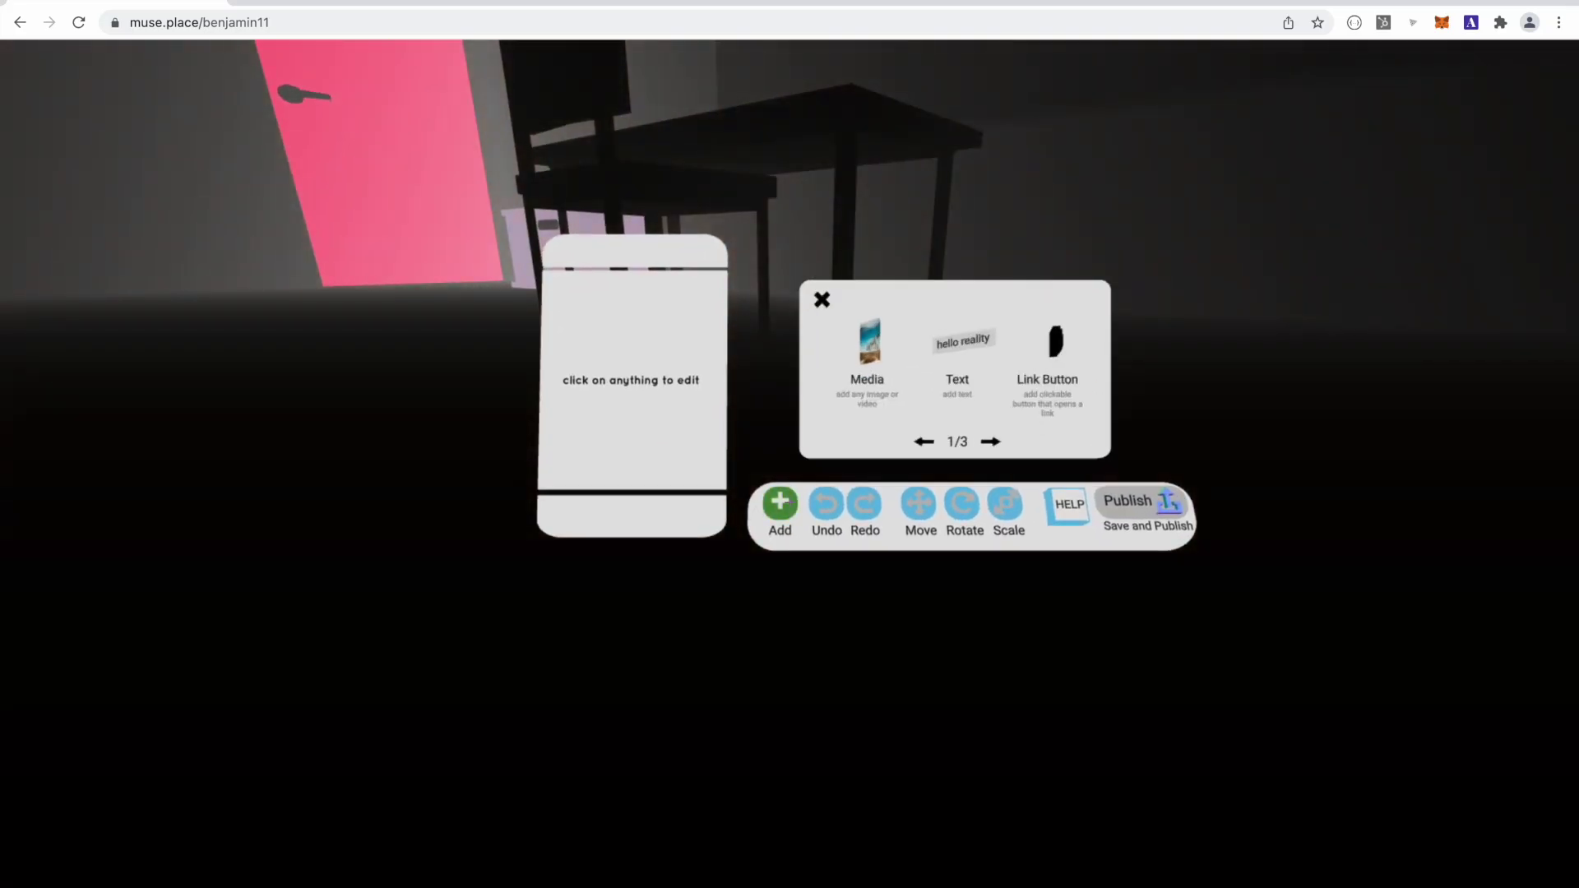
pyautogui.click(790, 502)
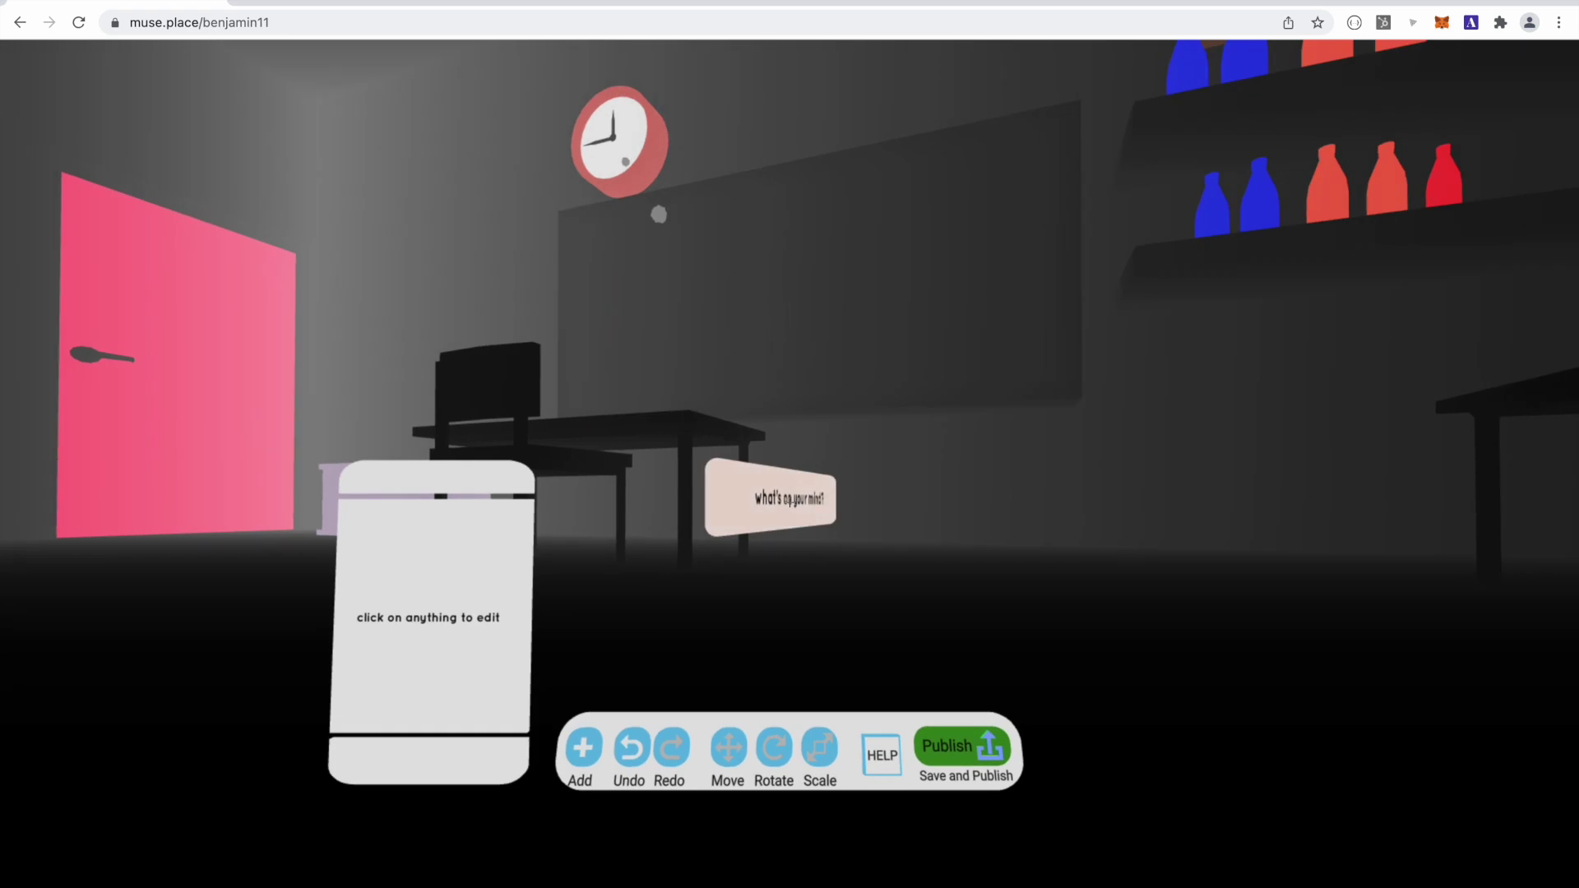
# Rotate the "what's on your mind?" text around the Y axis and move it up onto the classroom's blackboard
pyautogui.click(789, 502)
pyautogui.click(789, 501)
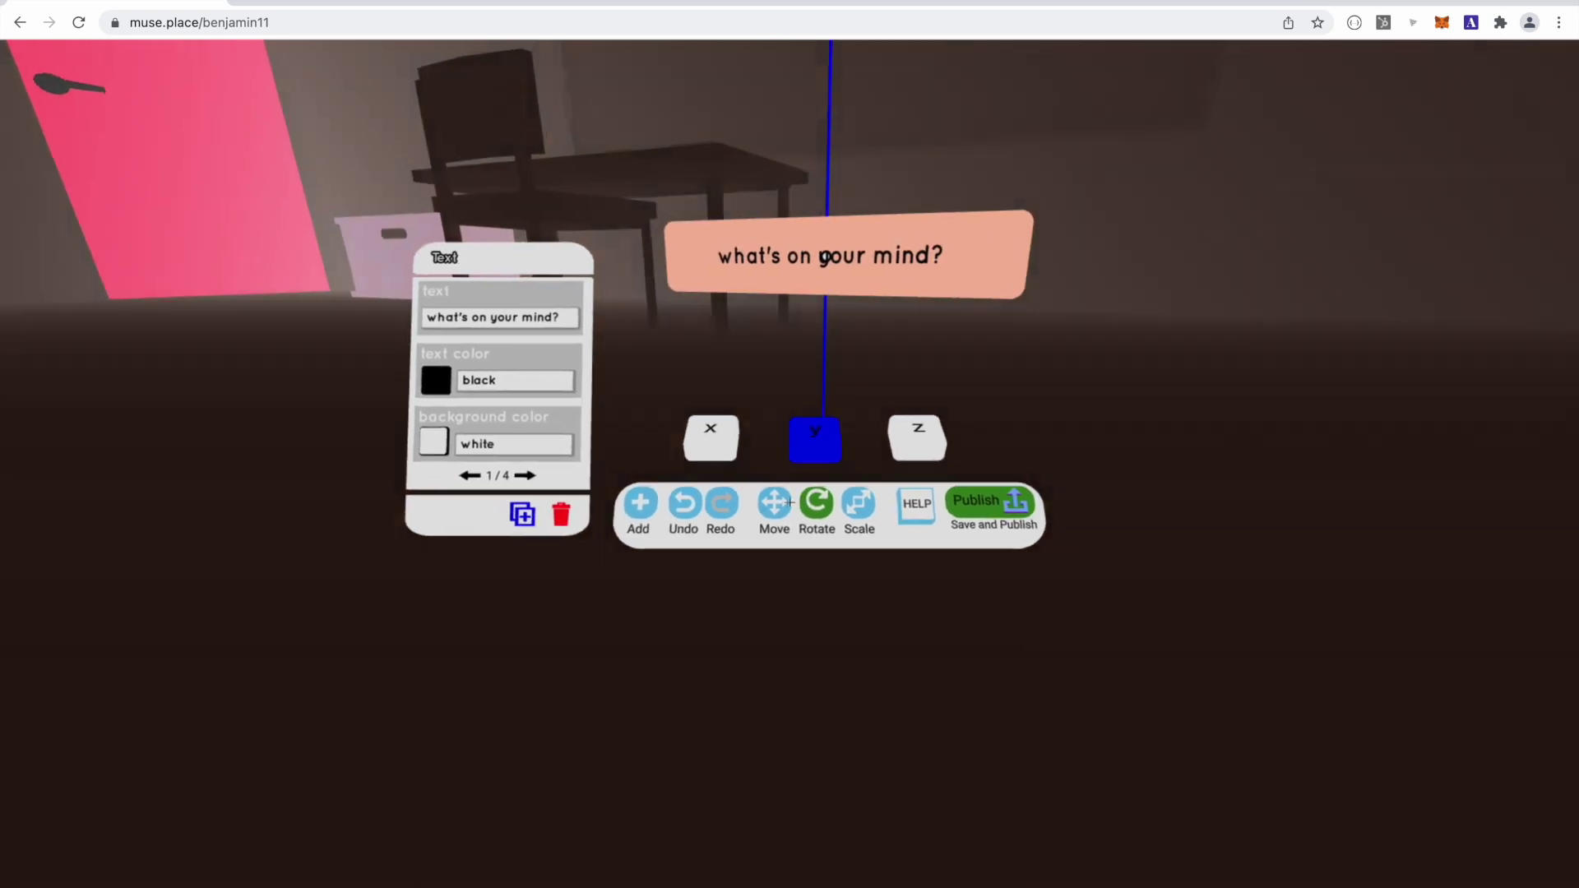
pyautogui.click(790, 502)
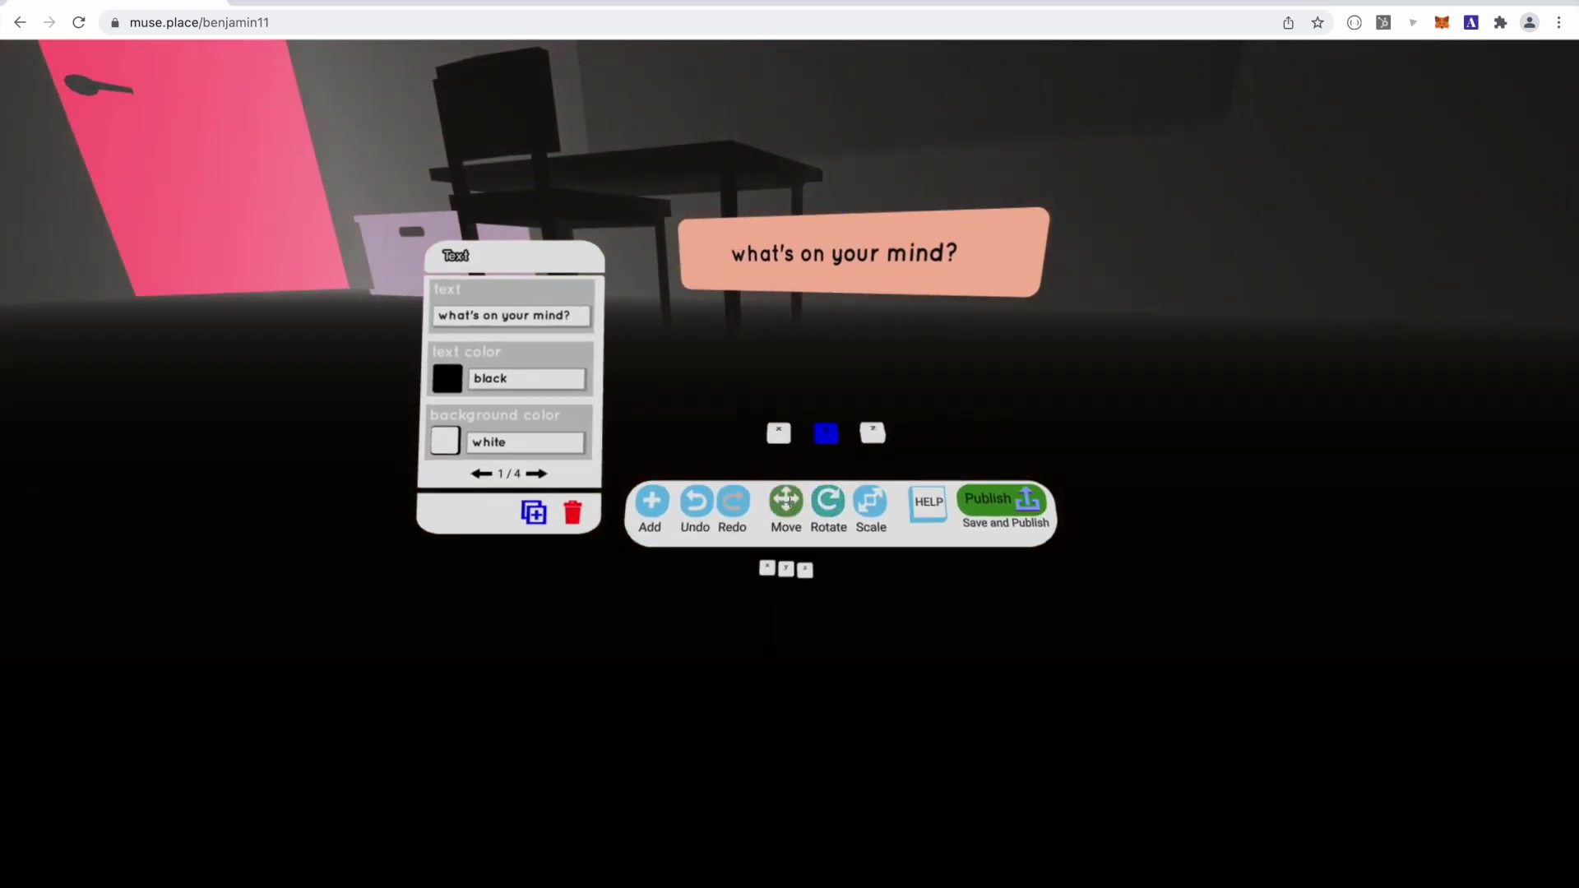
pyautogui.moveTo(789, 502); pyautogui.dragTo(789, 502)
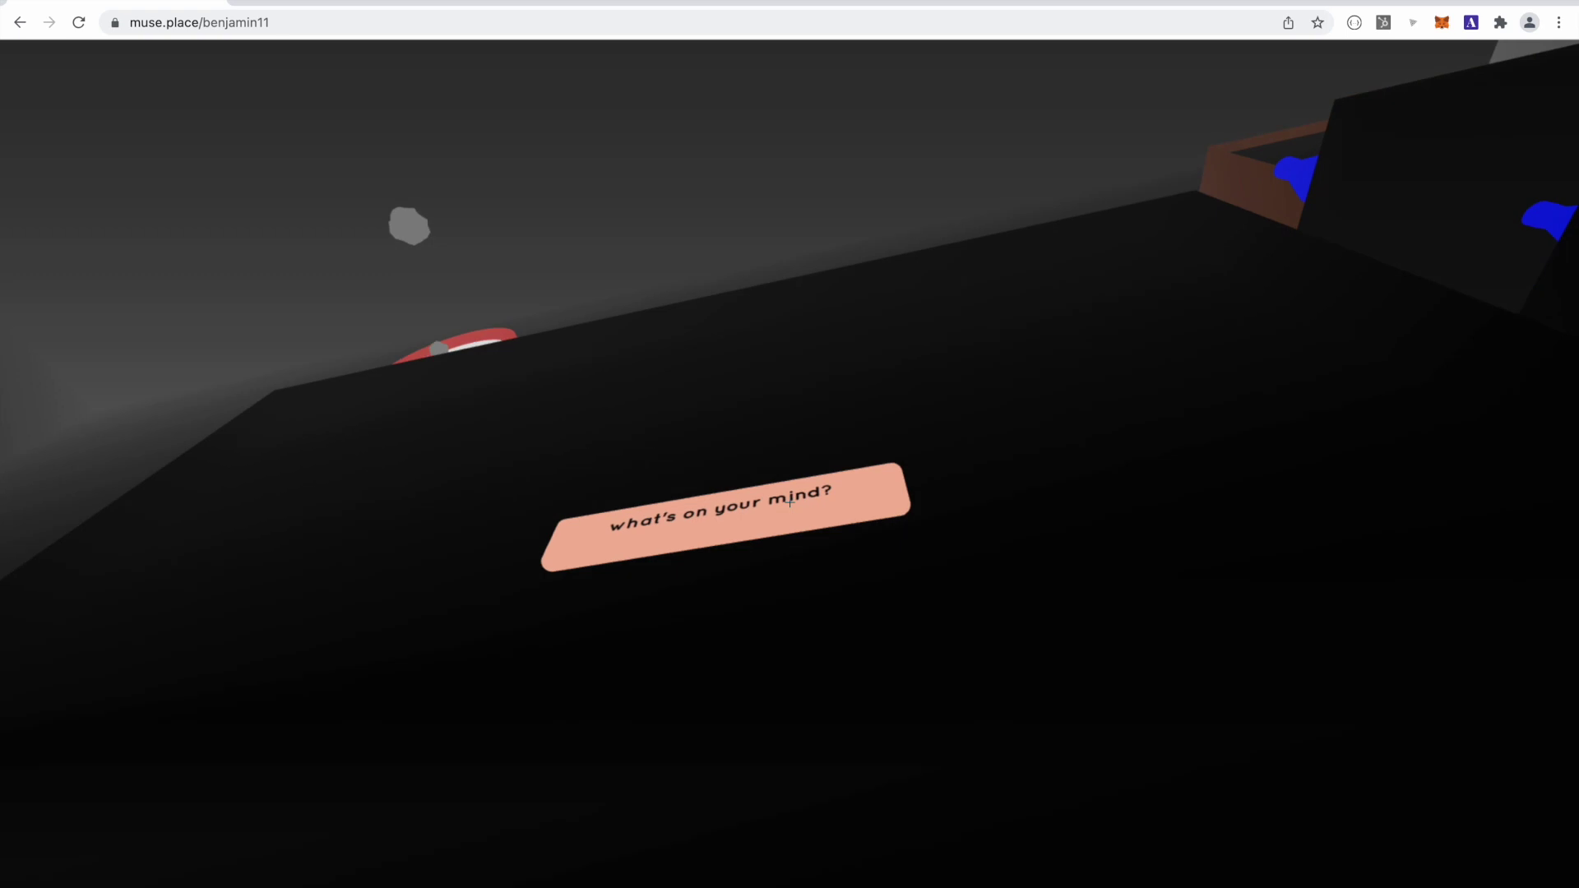
# Walk around the classroom to view the text on the blackboard, the desks and the storage box
pyautogui.press('s')
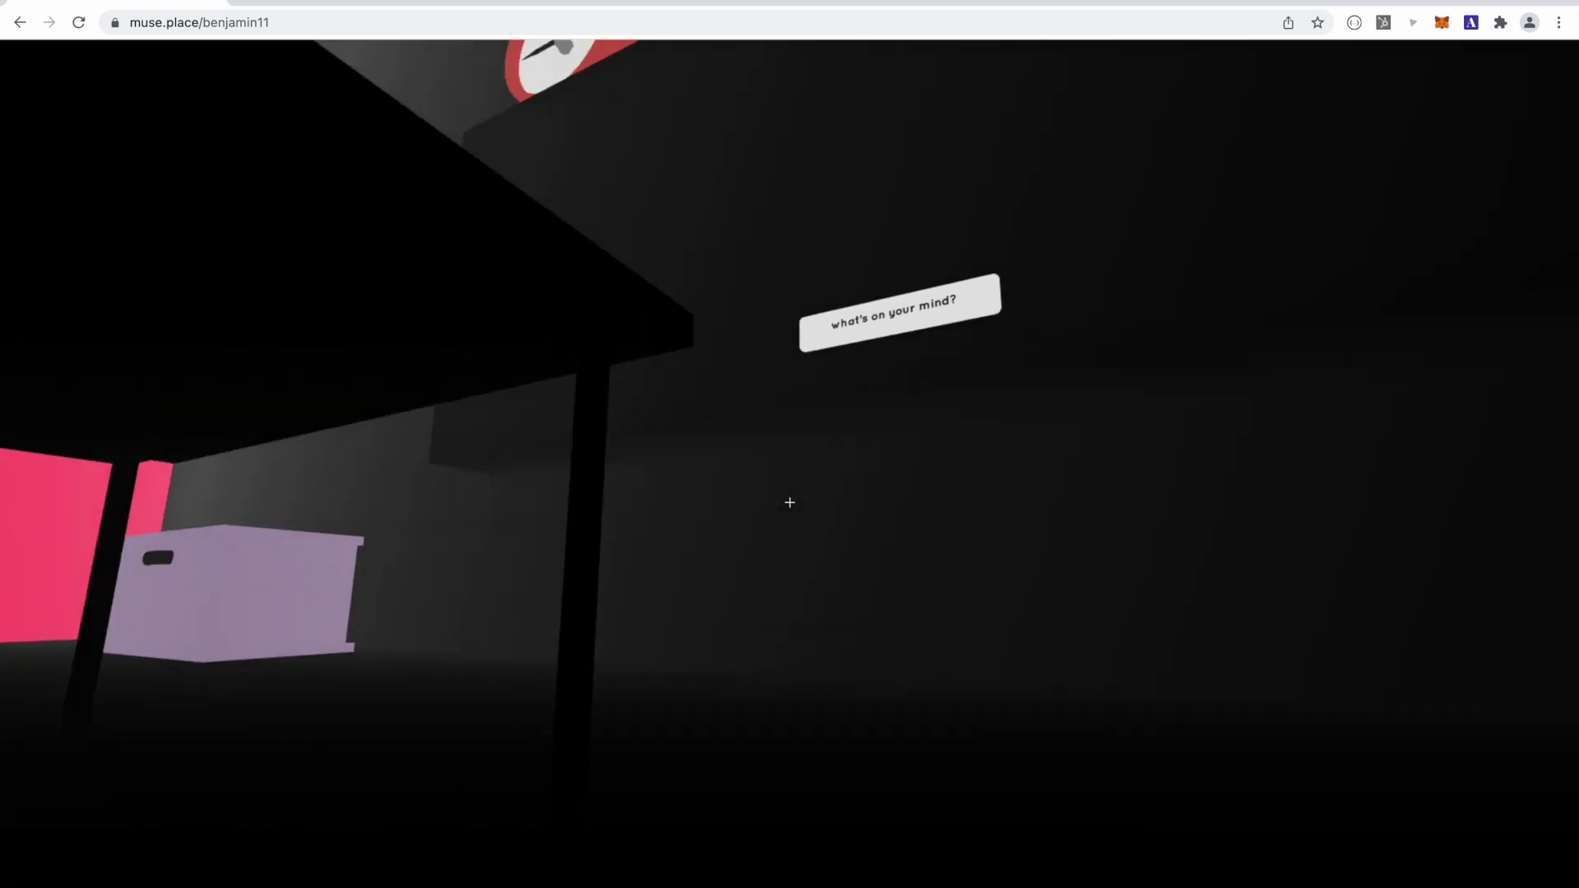
pyautogui.press('a')
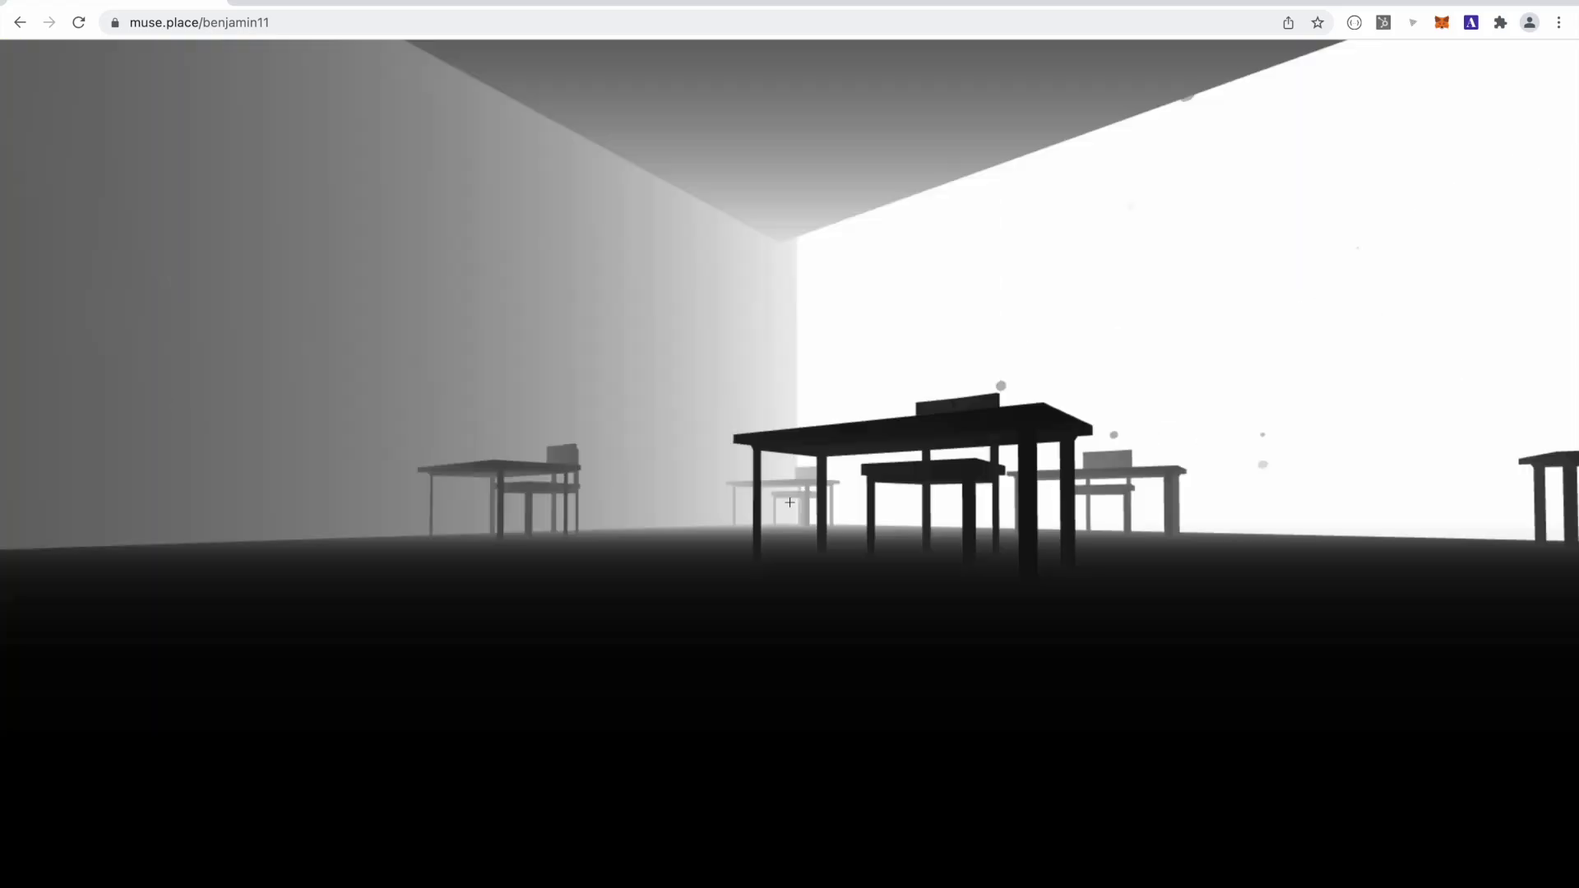
pyautogui.press('s')
pyautogui.press('w')
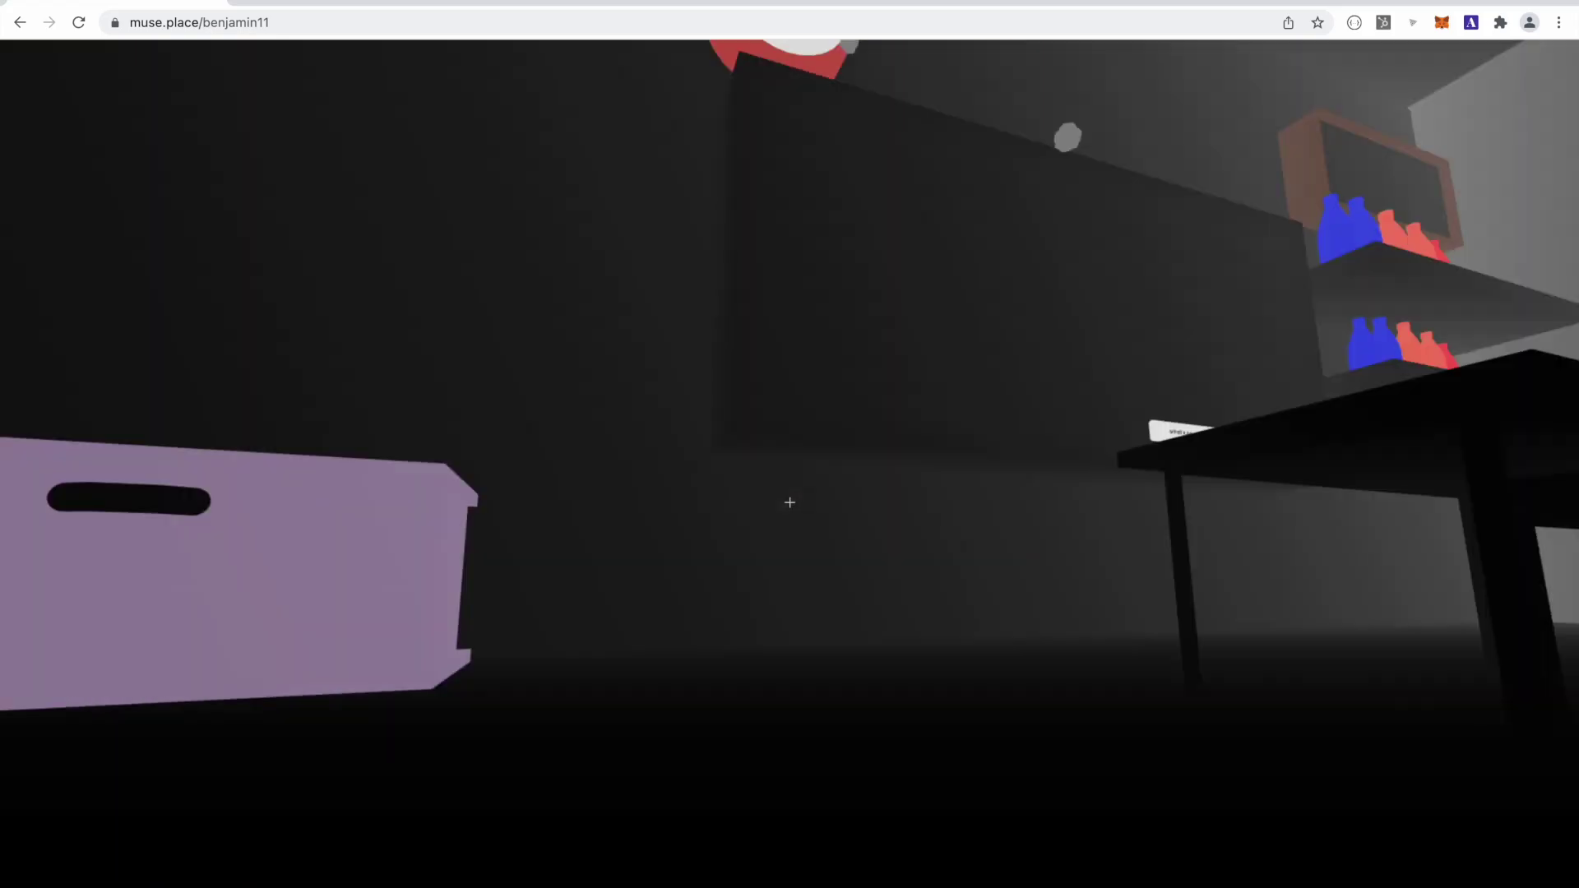